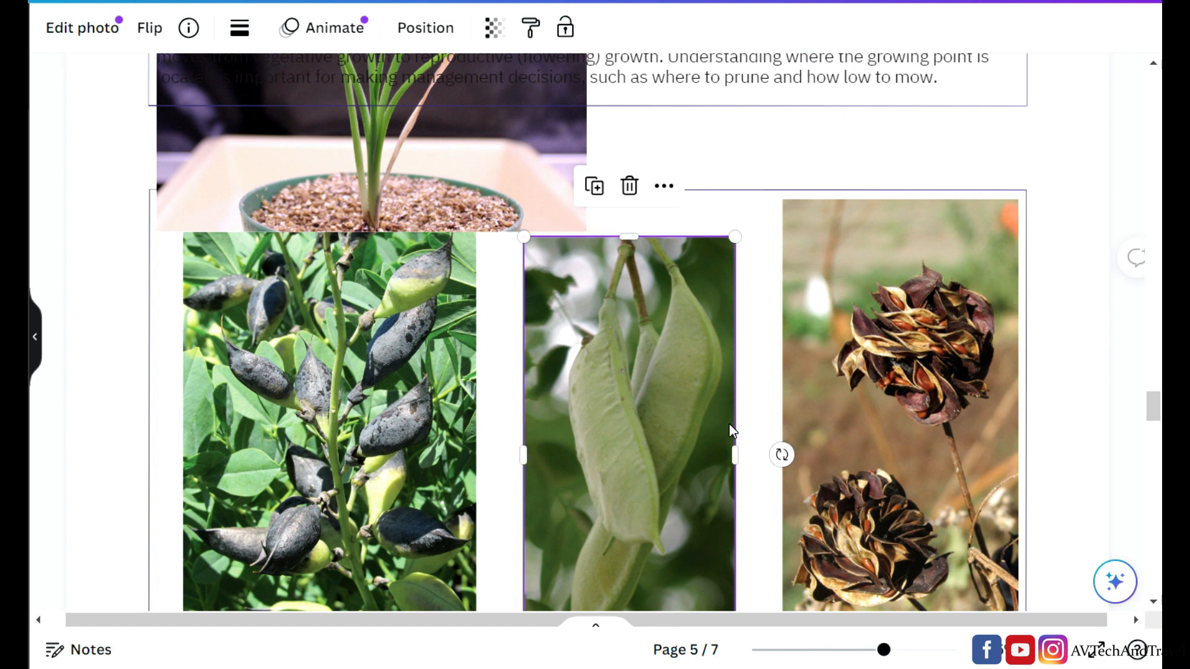
- Shrink the brown seed-head photo on page 5 to align with its neighbour, and reposition the potted seedling photo covering the figure caption
{"action": "left_click_drag", "start_coordinate": [777, 199], "coordinate": [826, 286]}
{"action": "left_click_drag", "start_coordinate": [880, 375], "coordinate": [841, 341]}
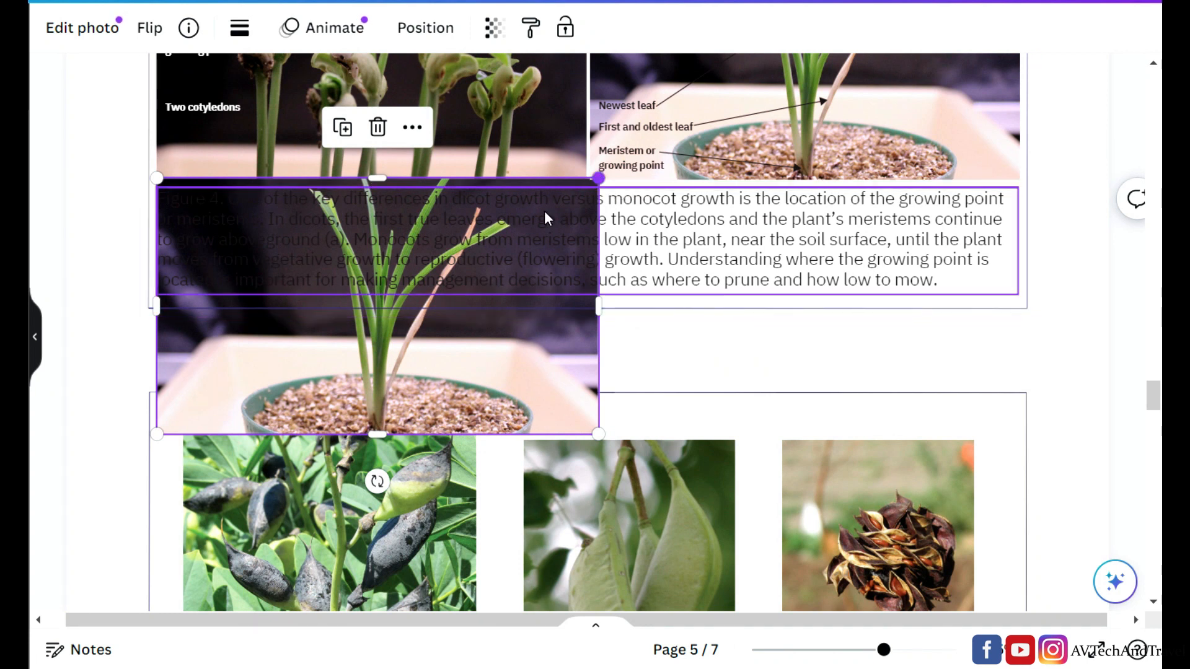
{"action": "left_click_drag", "start_coordinate": [452, 364], "coordinate": [425, 370]}
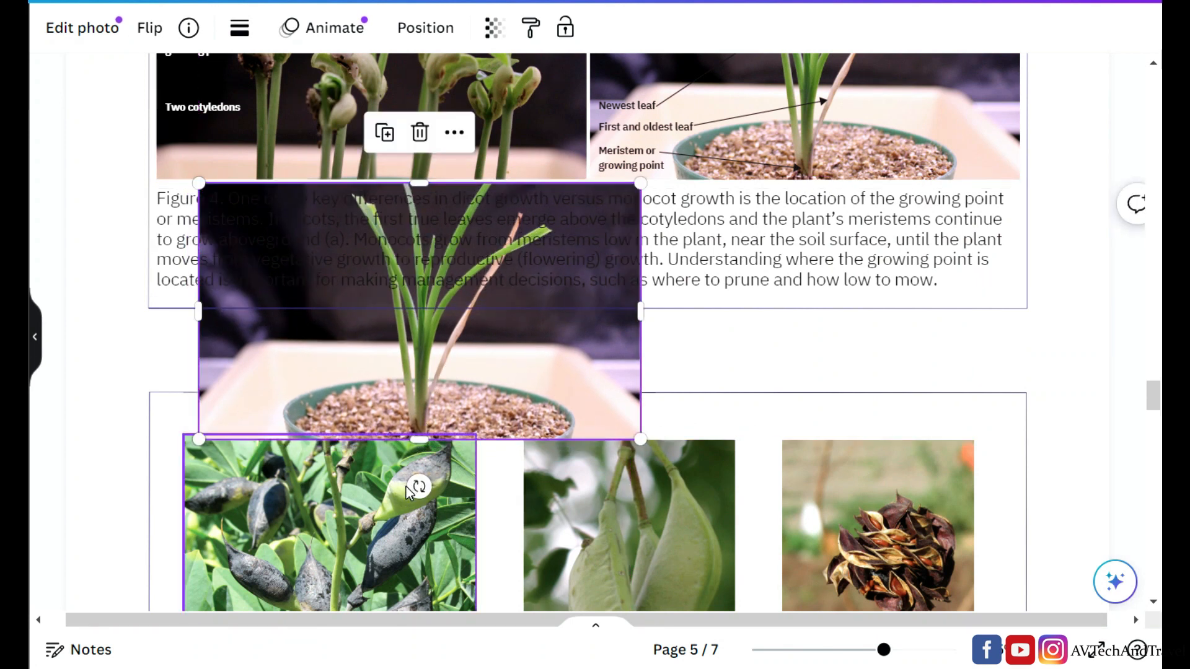
{"action": "left_click_drag", "start_coordinate": [419, 487], "coordinate": [427, 455]}
{"action": "left_click_drag", "start_coordinate": [474, 335], "coordinate": [625, 328]}
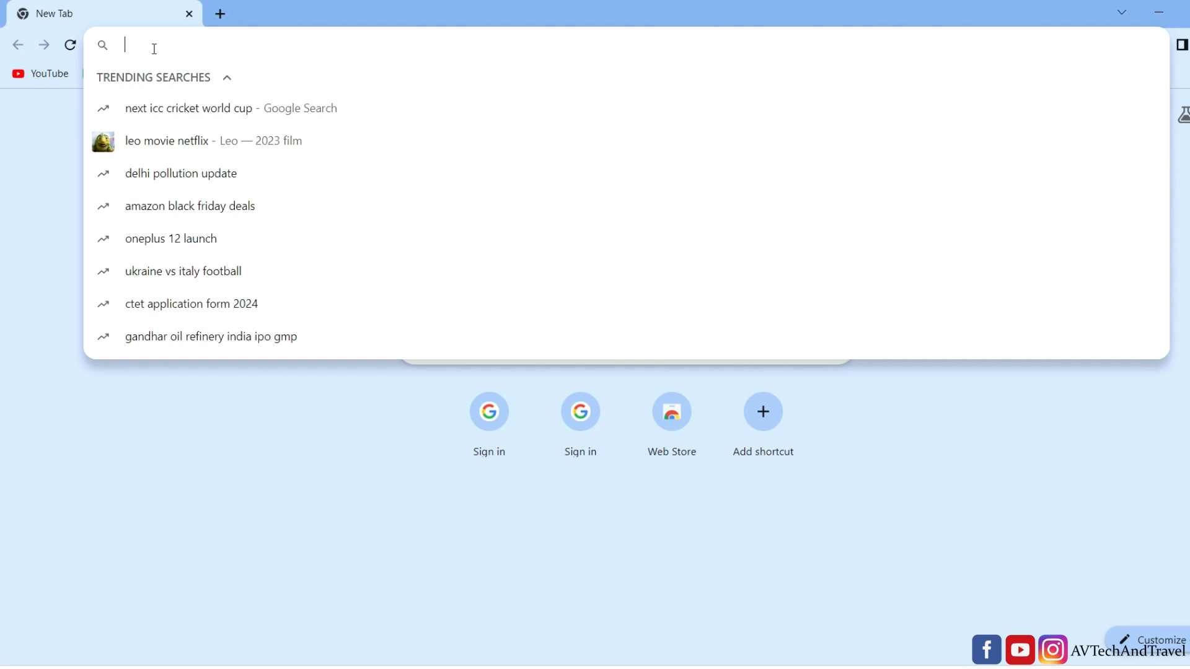
- Open the Canva website in the browser and start a free sign-up with a Google account
{"action": "type", "text": "canva"}
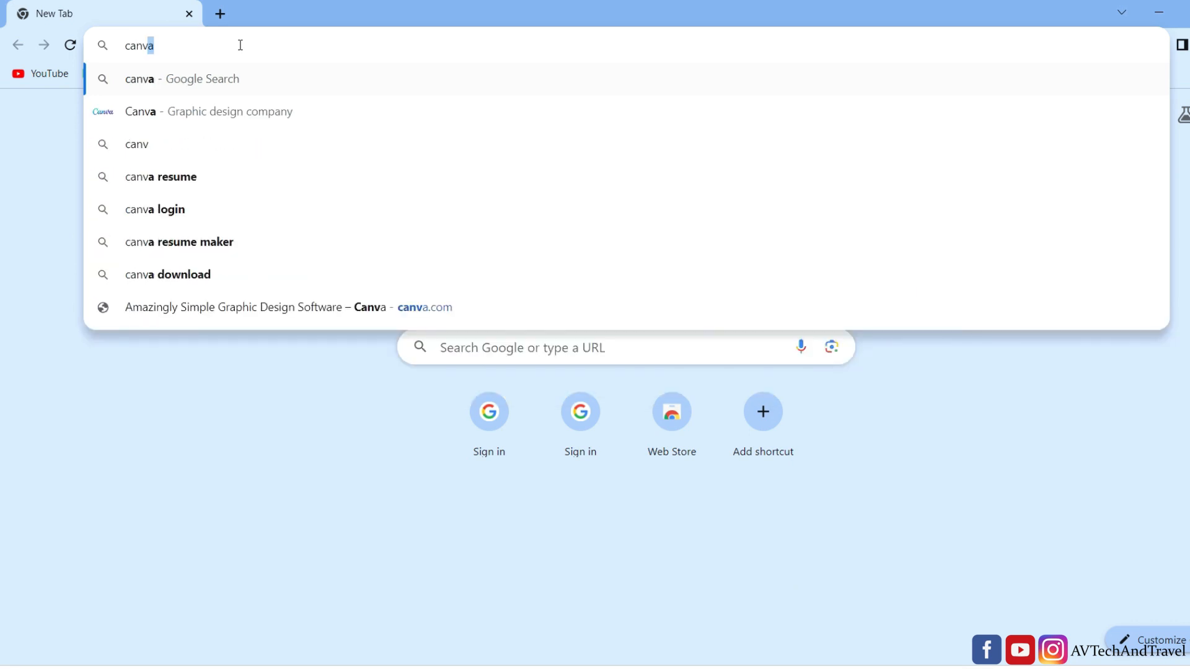
{"action": "left_click", "coordinate": [218, 117]}
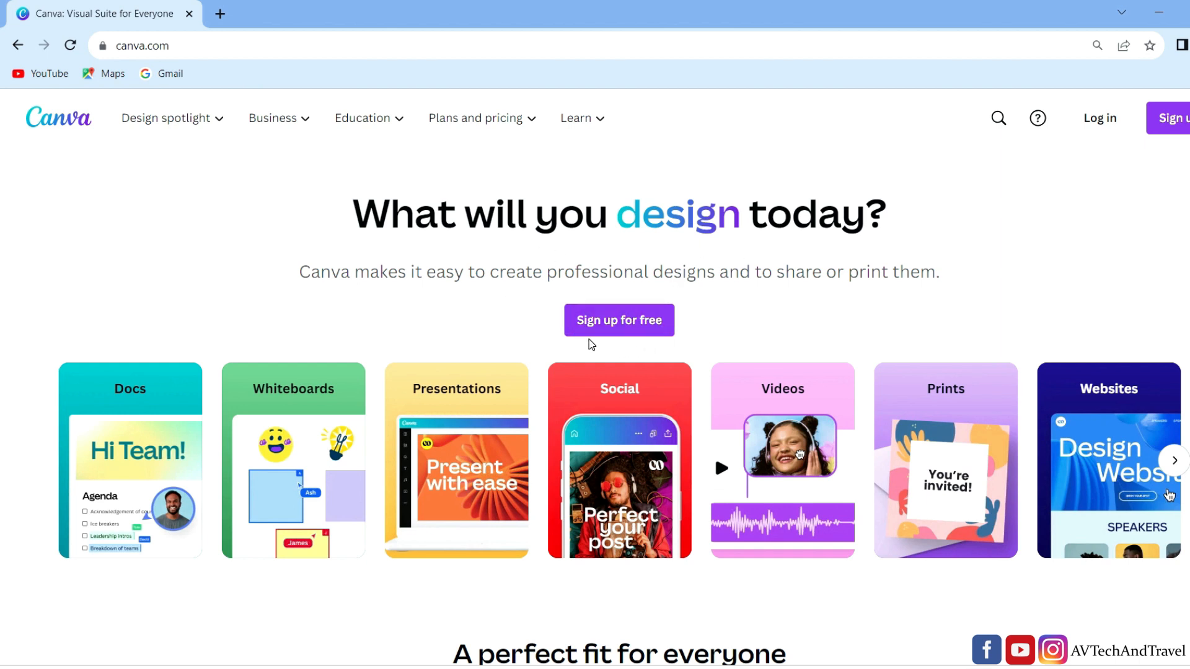
{"action": "left_click", "coordinate": [627, 324]}
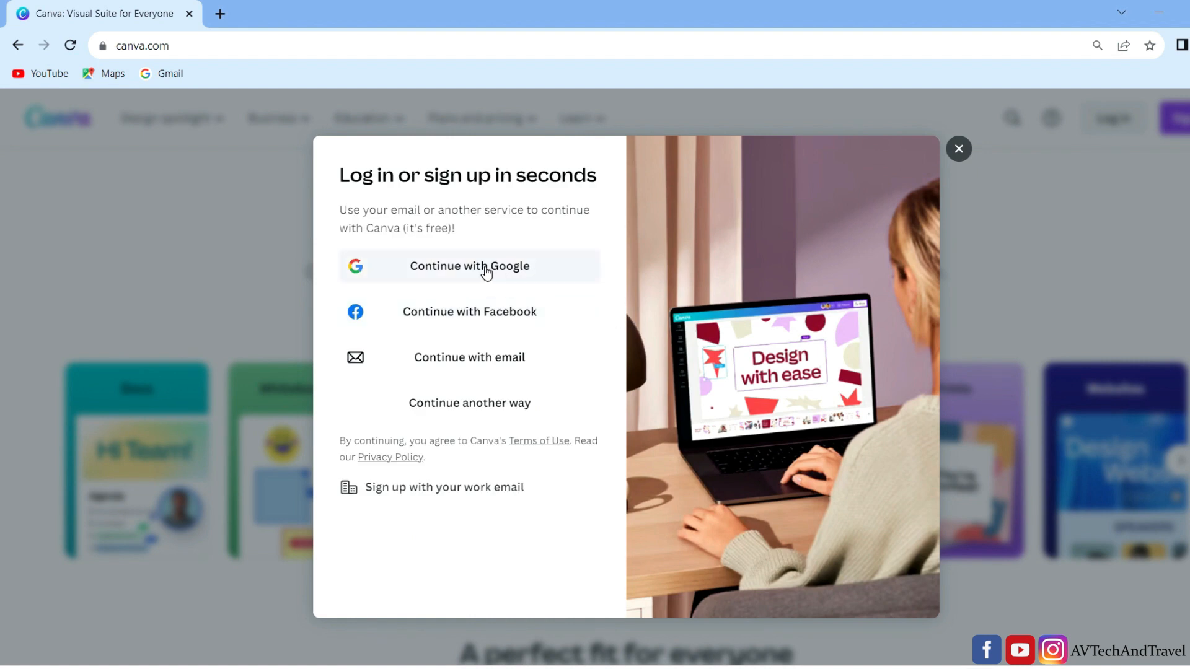
{"action": "left_click", "coordinate": [493, 270]}
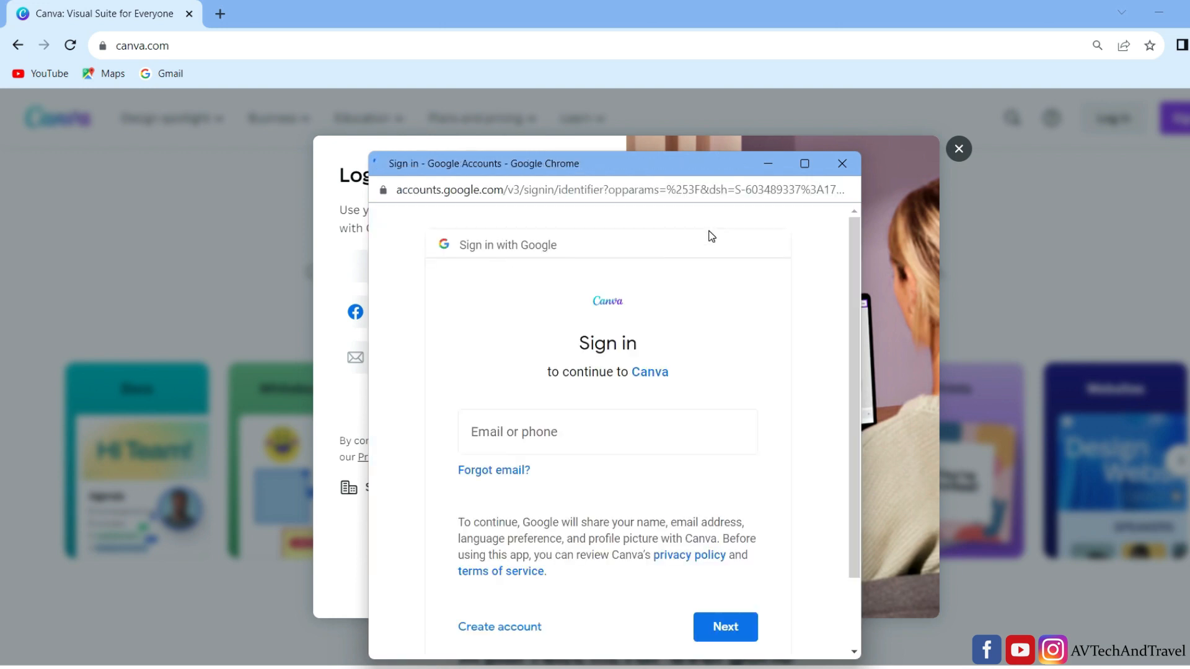
- Sign in to Canva with the Google account's e-mail address and password
{"action": "left_click", "coordinate": [804, 163]}
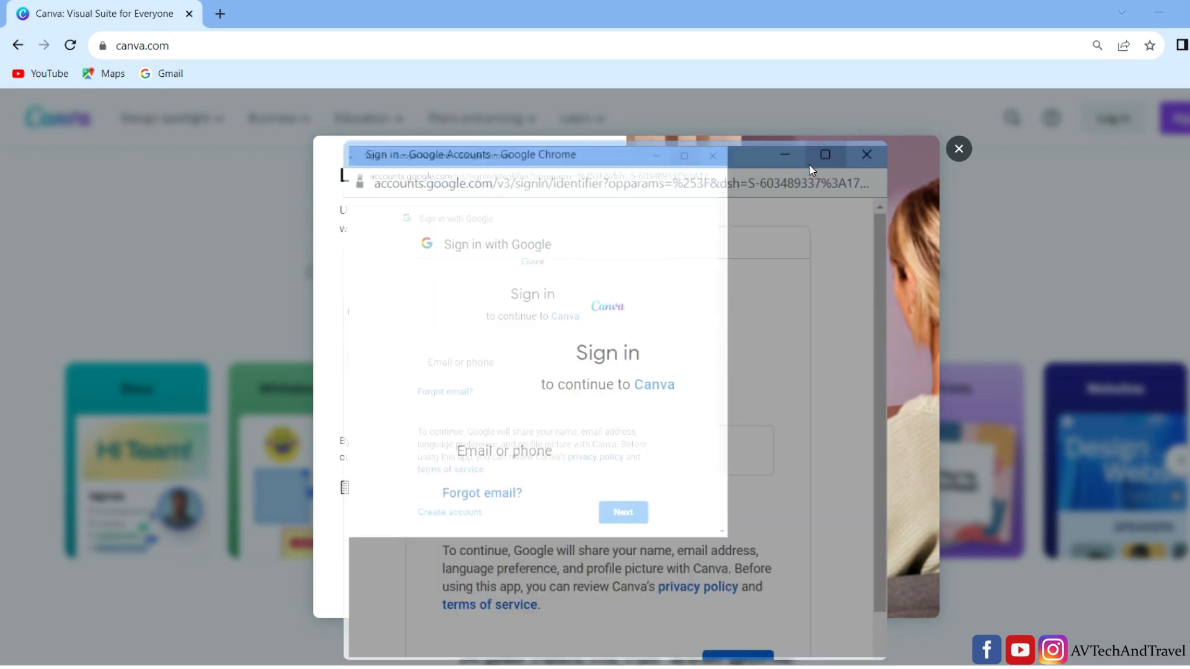
{"action": "left_click", "coordinate": [528, 325]}
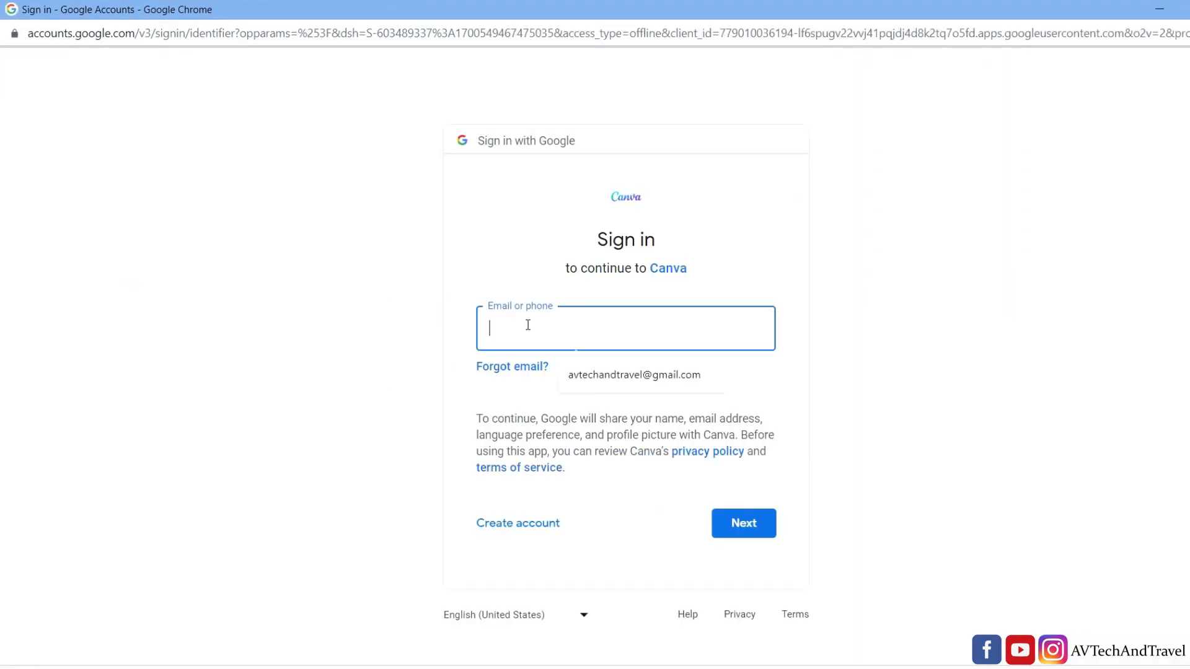
{"action": "left_click", "coordinate": [599, 375]}
{"action": "left_click", "coordinate": [764, 524]}
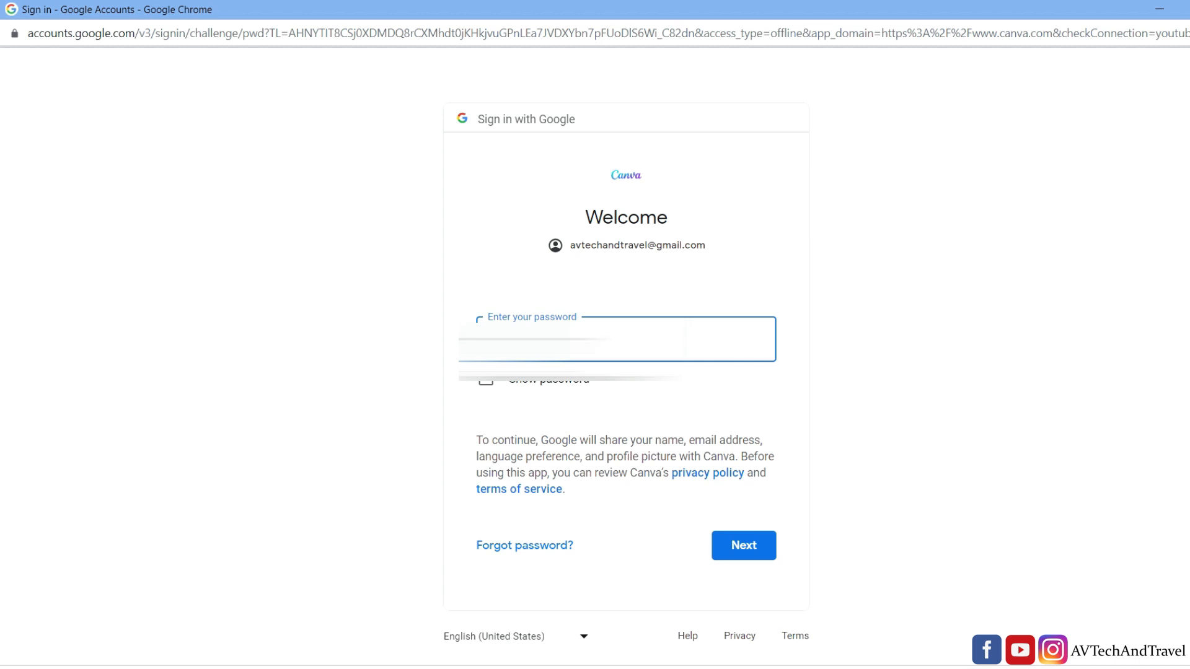
{"action": "left_click", "coordinate": [741, 545]}
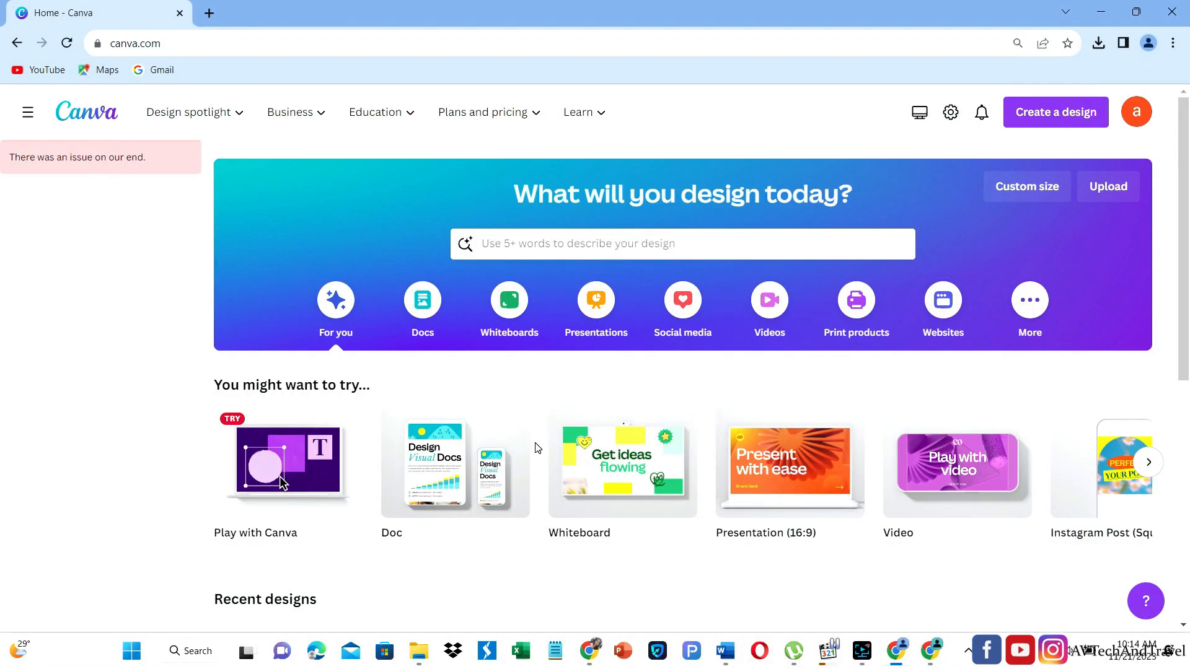
- Import classification-and-naming-of-plants.pdf from the Downloads folder into the Canva home page
{"action": "left_click", "coordinate": [1054, 111]}
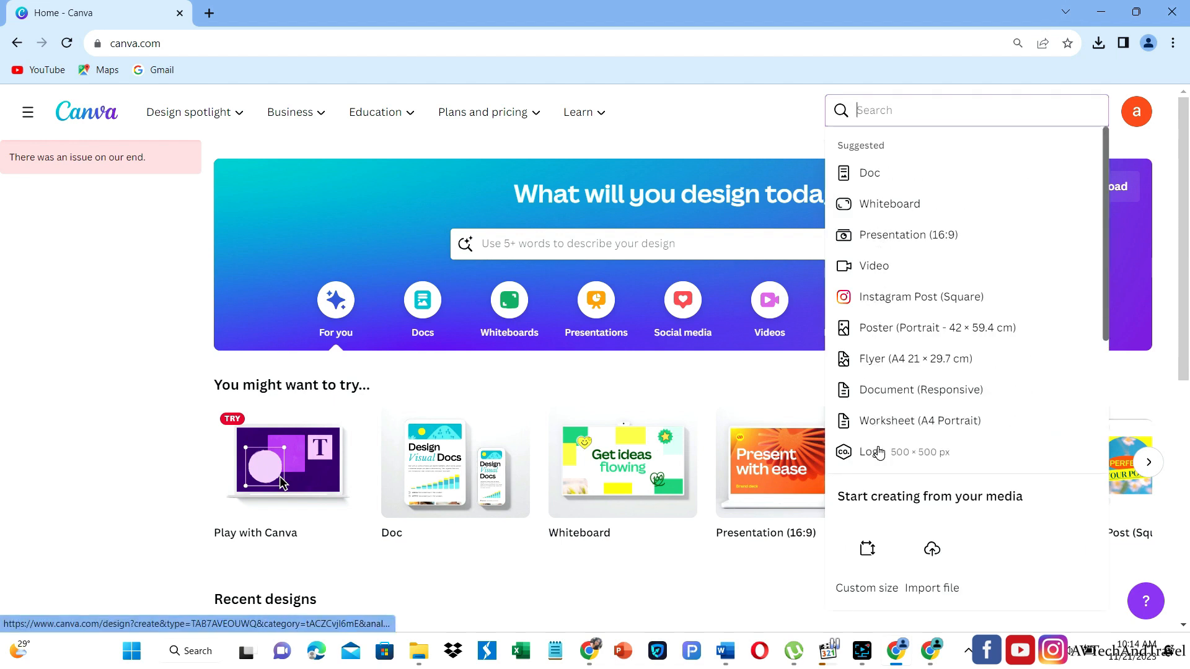
{"action": "left_click", "coordinate": [759, 125]}
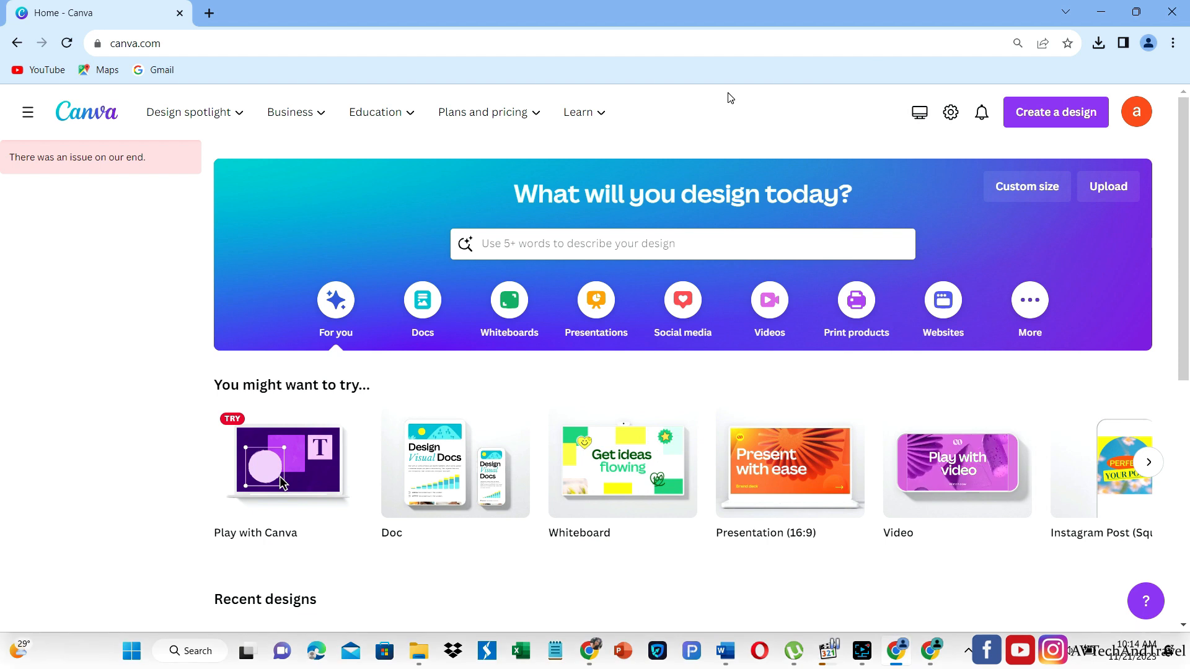
{"action": "left_click", "coordinate": [1147, 18]}
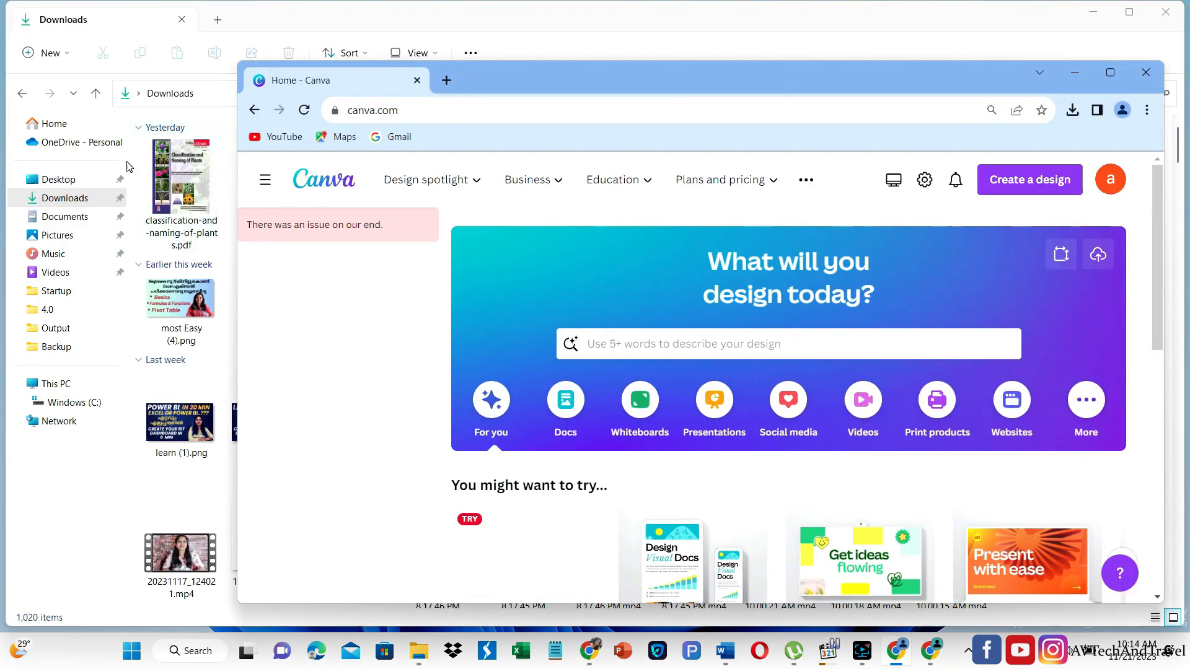
{"action": "scroll", "coordinate": [322, 290], "scroll_direction": "down", "scroll_amount": 5}
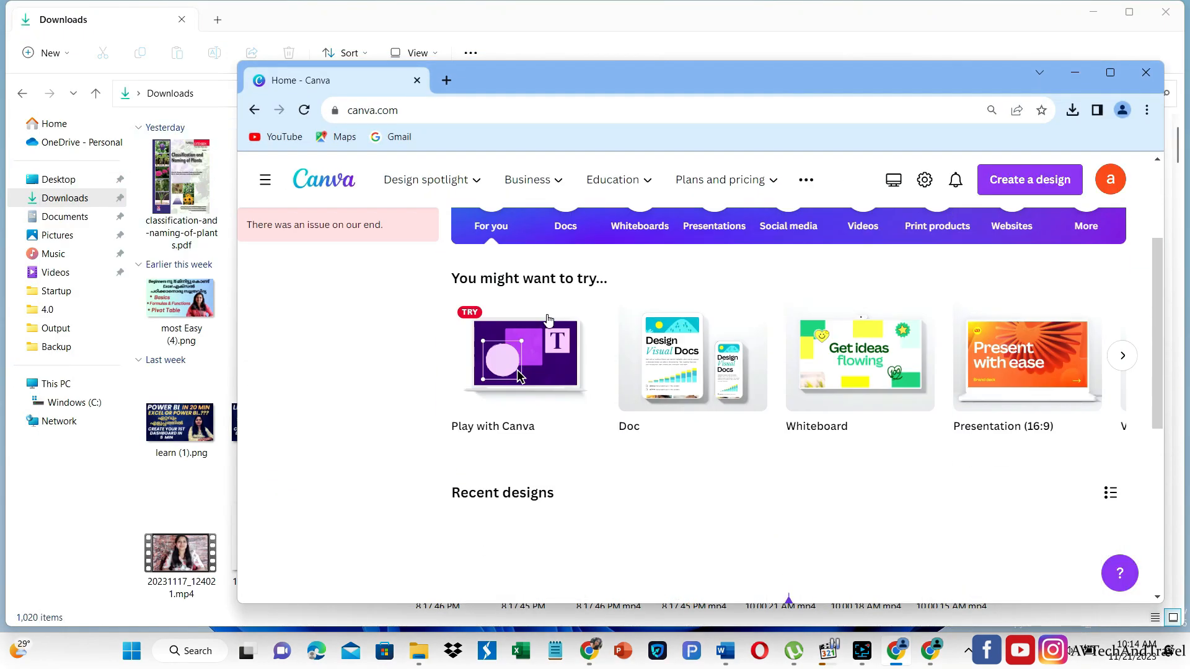
{"action": "left_click_drag", "start_coordinate": [180, 224], "coordinate": [515, 411]}
{"action": "key", "text": "super+Up"}
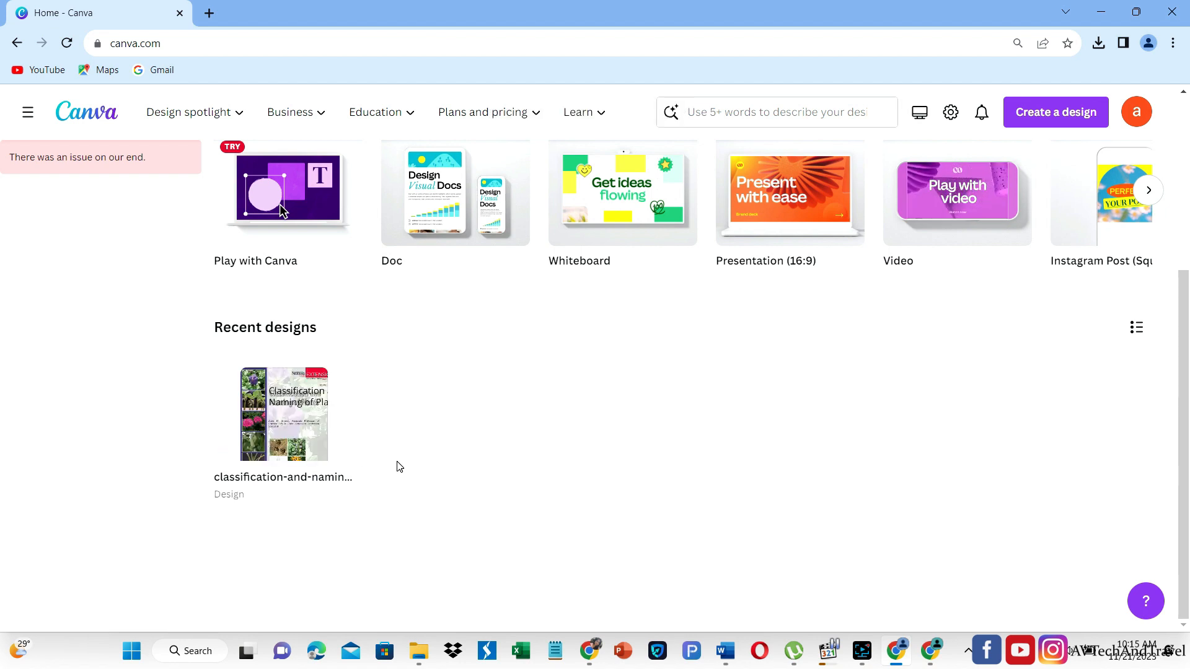
- Open the imported plant classification design for editing and move page 2 down one place
{"action": "left_click", "coordinate": [274, 423]}
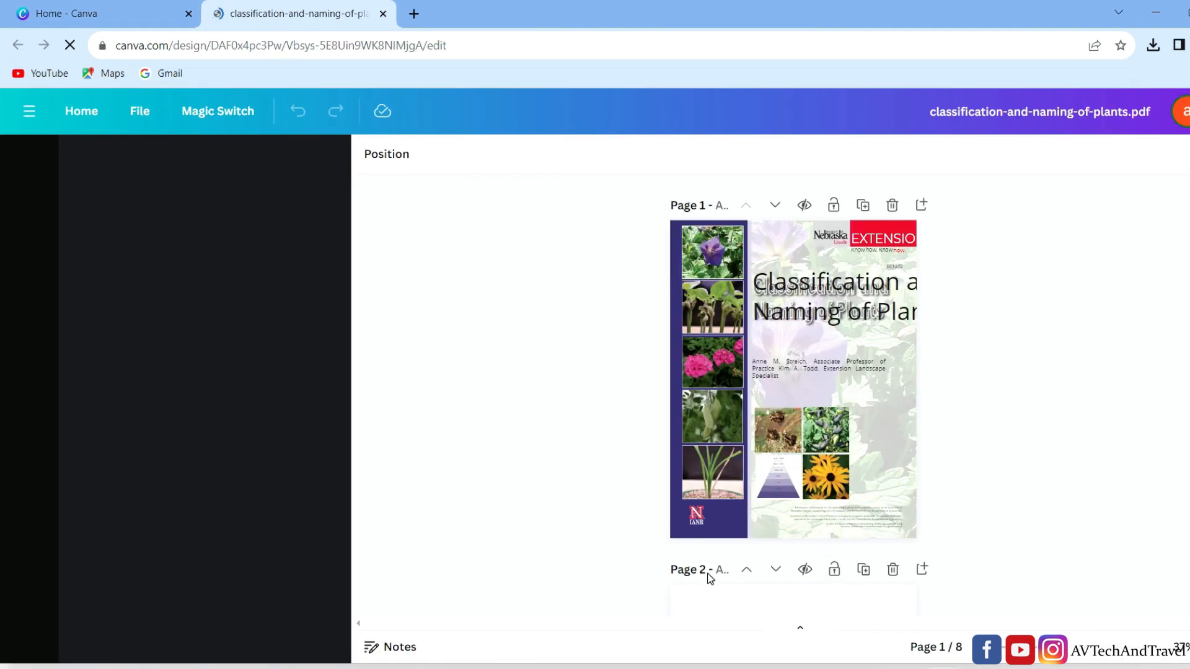
{"action": "left_click", "coordinate": [775, 570]}
{"action": "left_click", "coordinate": [749, 571]}
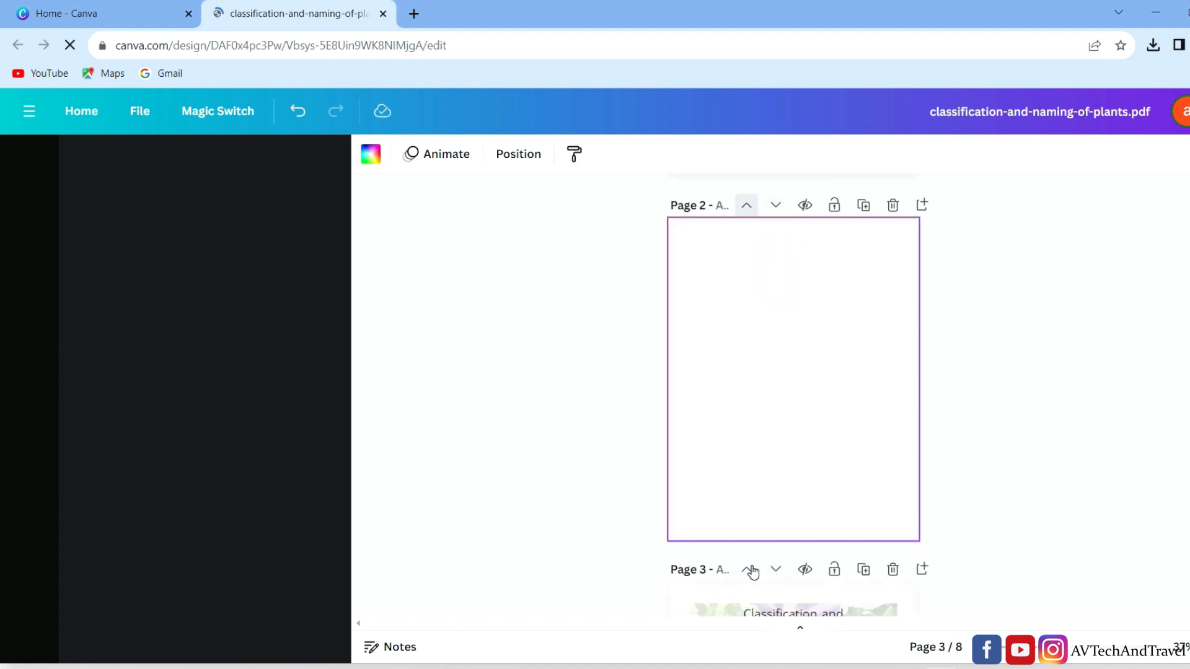
- Delete the black title text overlapping the cover title on page 1, along with the "Know how. Know" text
{"action": "left_click", "coordinate": [1081, 654]}
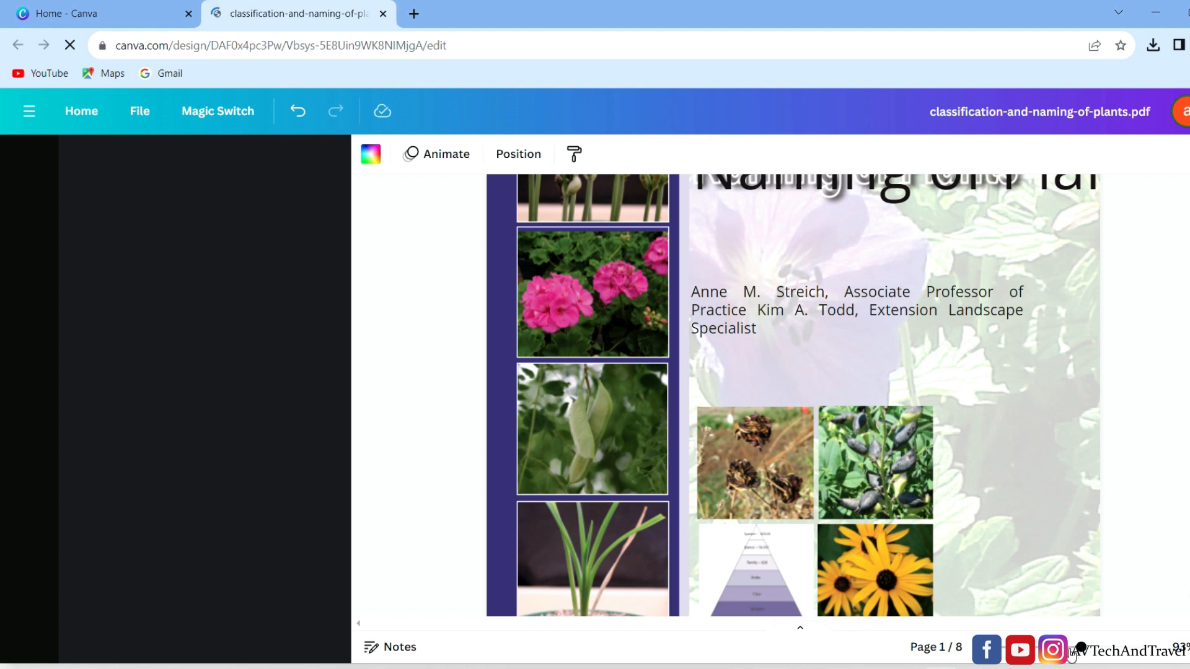
{"action": "left_click", "coordinate": [1100, 647]}
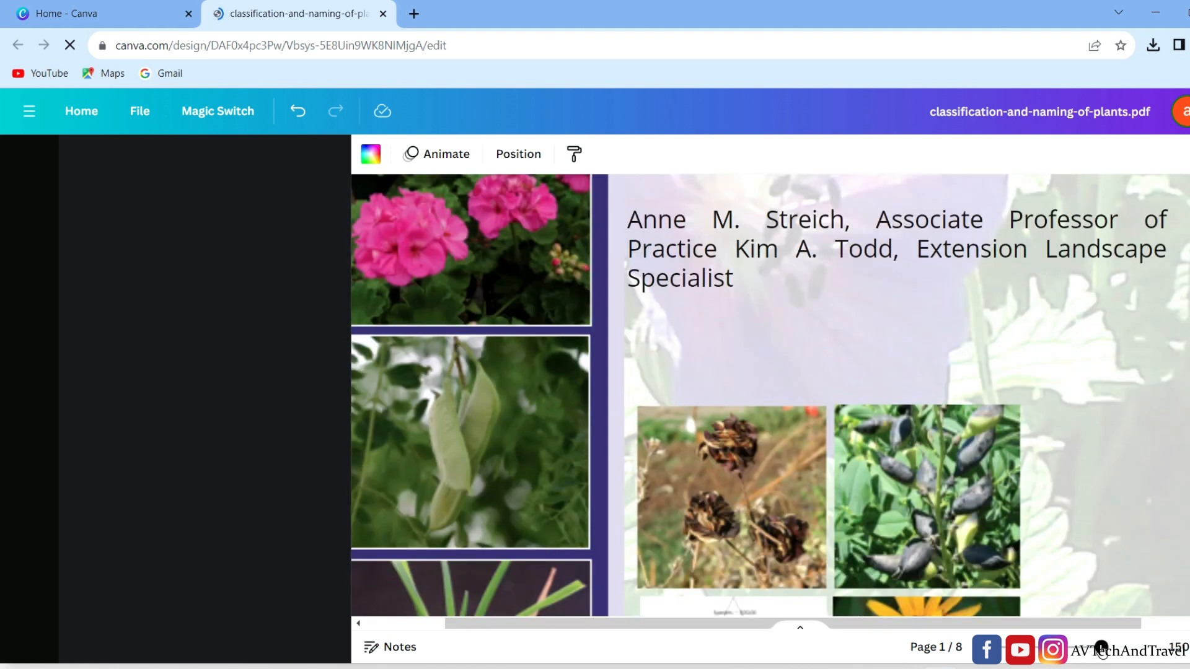
{"action": "scroll", "coordinate": [838, 445], "scroll_direction": "down", "scroll_amount": 5}
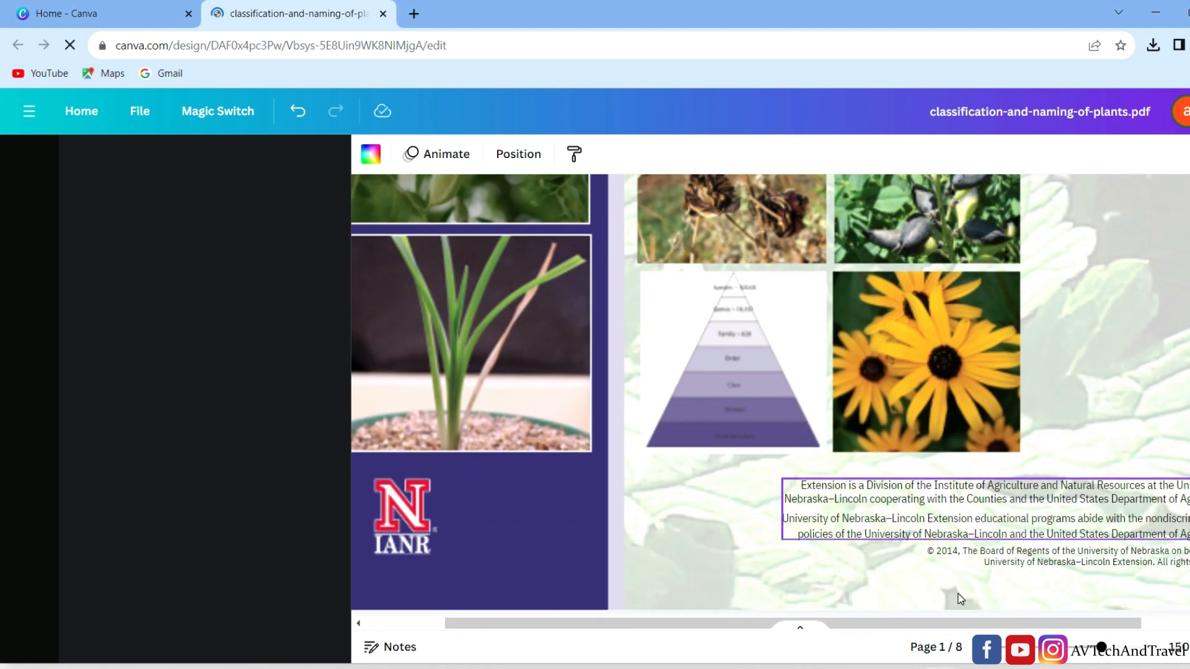
{"action": "left_click", "coordinate": [1084, 649]}
{"action": "scroll", "coordinate": [819, 444], "scroll_direction": "up", "scroll_amount": 8}
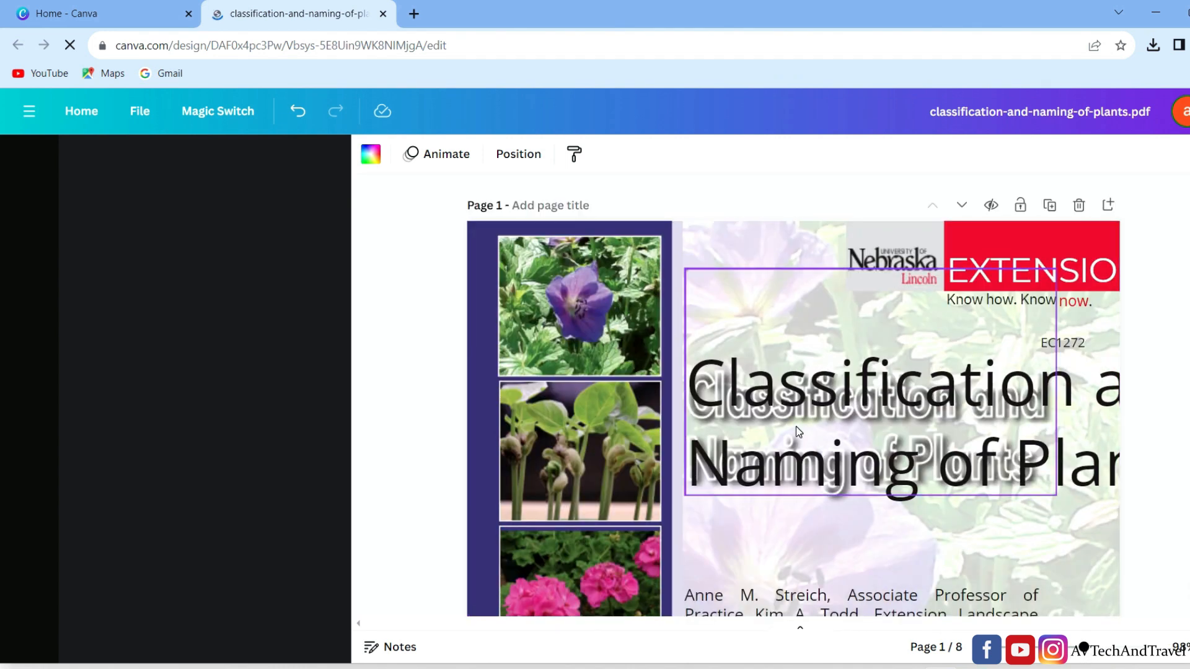
{"action": "left_click", "coordinate": [989, 444]}
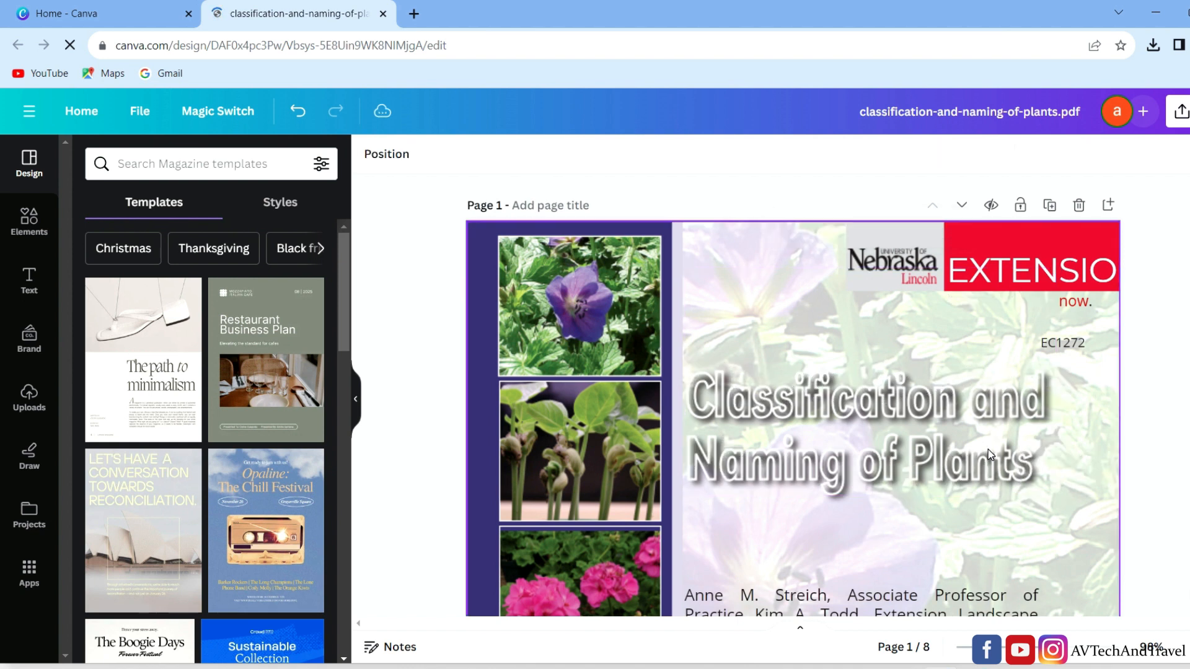
- Delete the blank page 2 that follows the cover
{"action": "scroll", "coordinate": [856, 475], "scroll_direction": "down", "scroll_amount": 10}
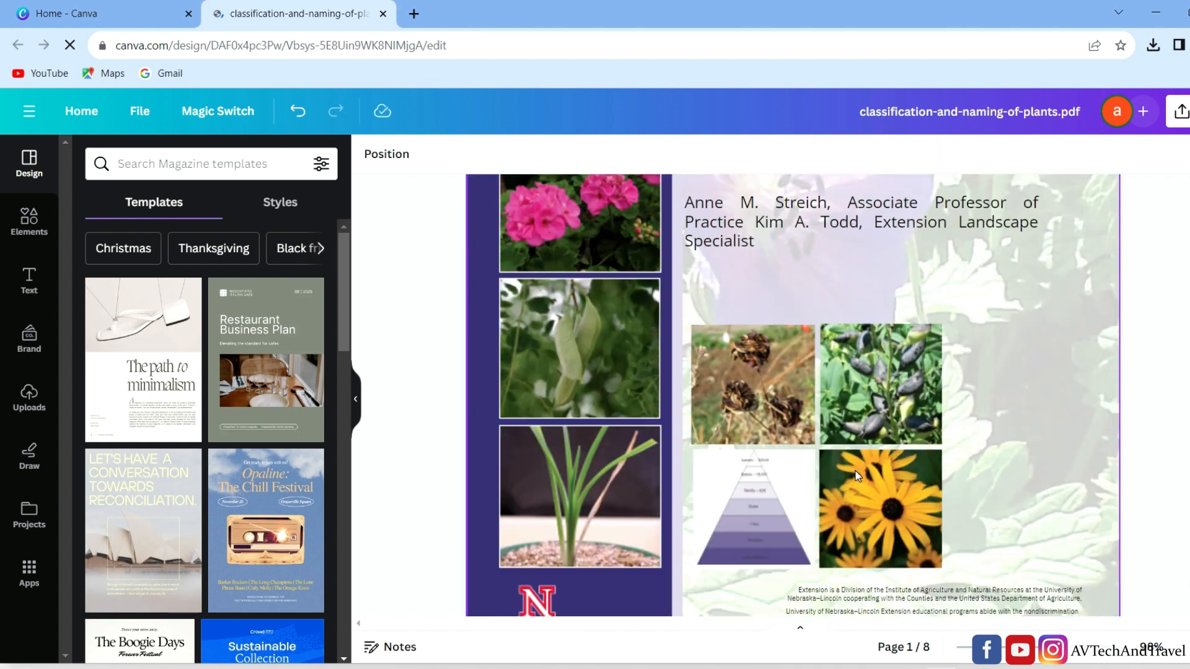
{"action": "scroll", "coordinate": [855, 475], "scroll_direction": "down", "scroll_amount": 2}
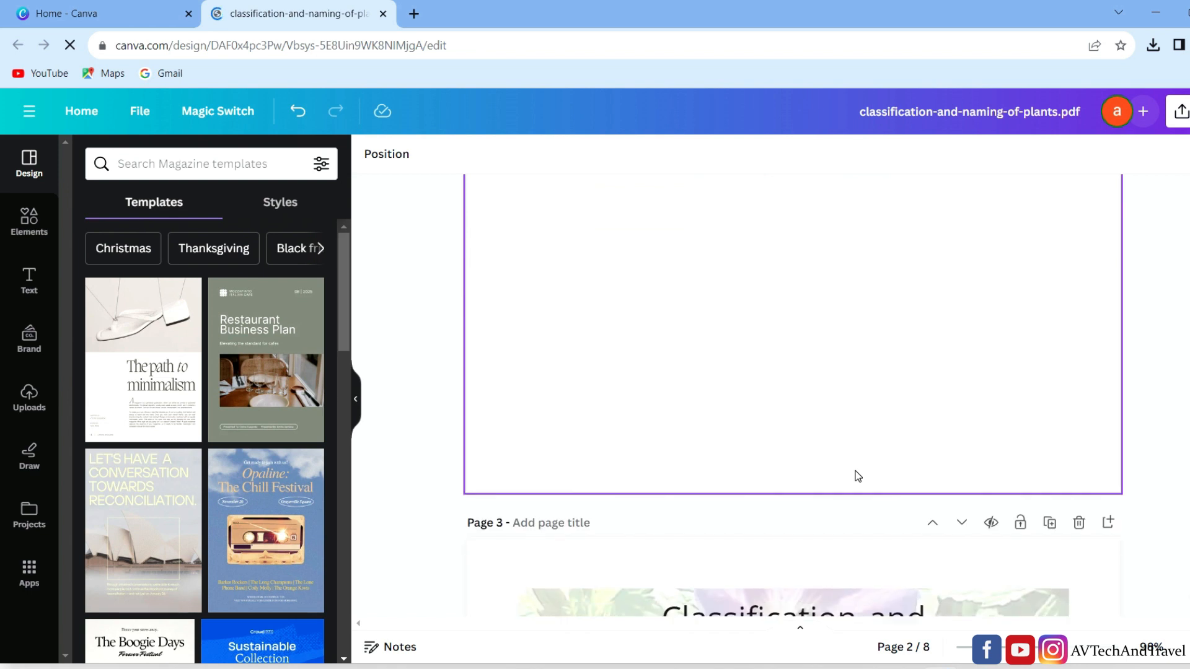
{"action": "scroll", "coordinate": [856, 476], "scroll_direction": "up", "scroll_amount": 5}
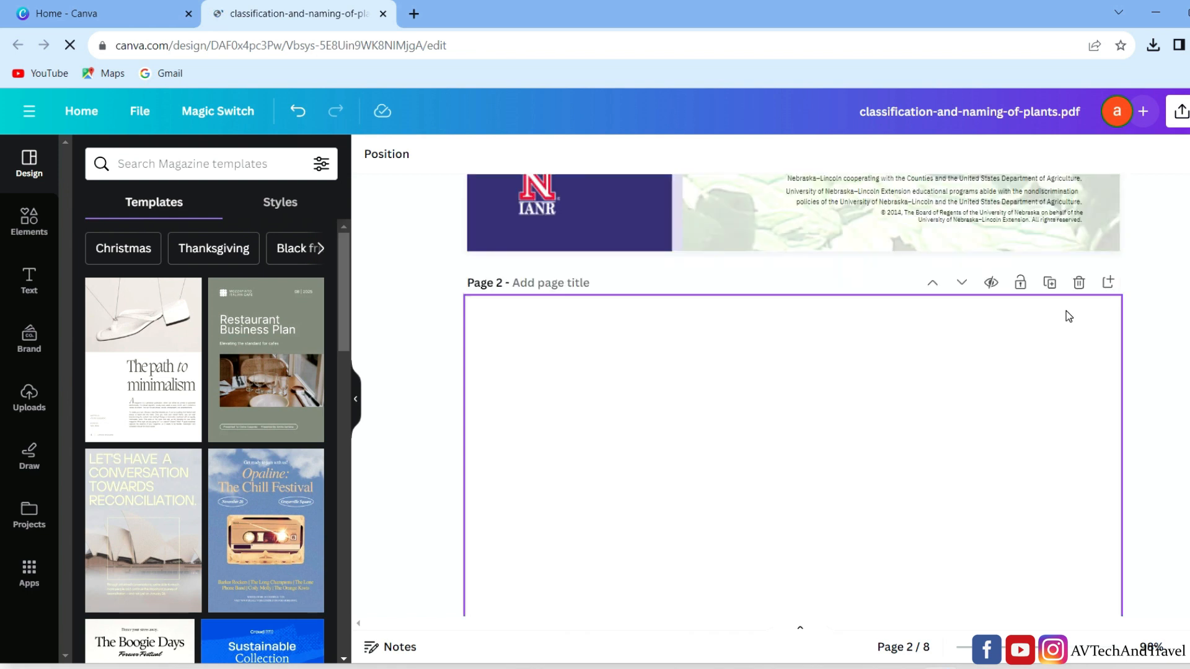
{"action": "left_click", "coordinate": [1079, 283]}
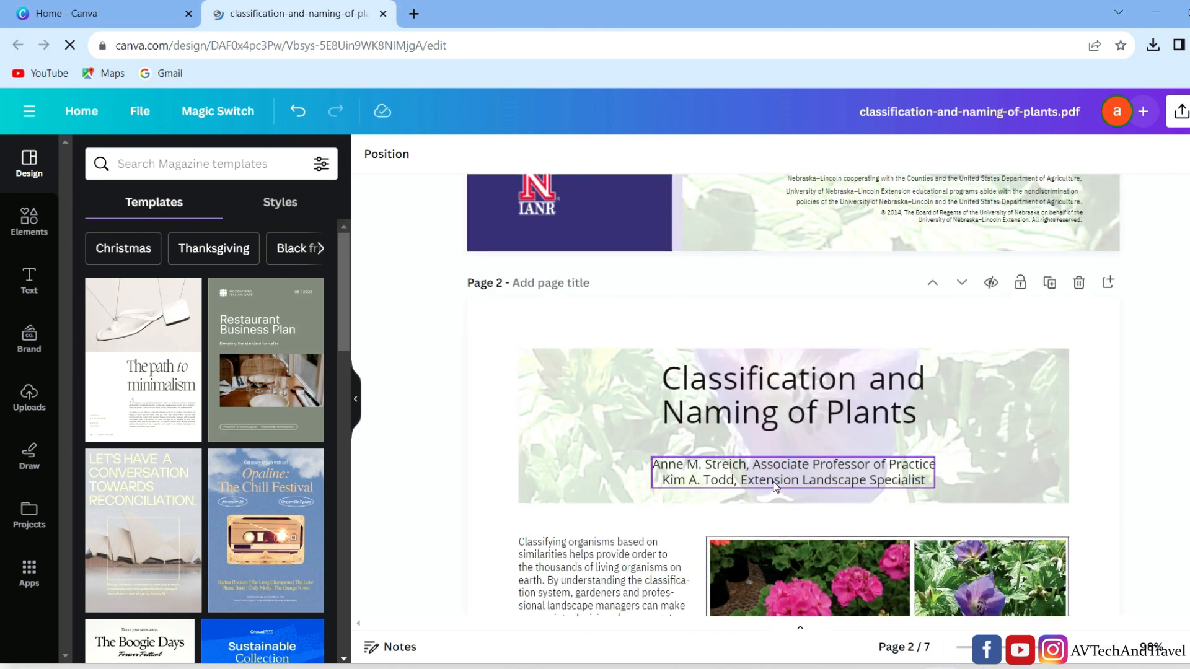
- Delete the authors' text box below the "Classification and Naming of Plants" title on page 2
{"action": "left_click", "coordinate": [818, 482]}
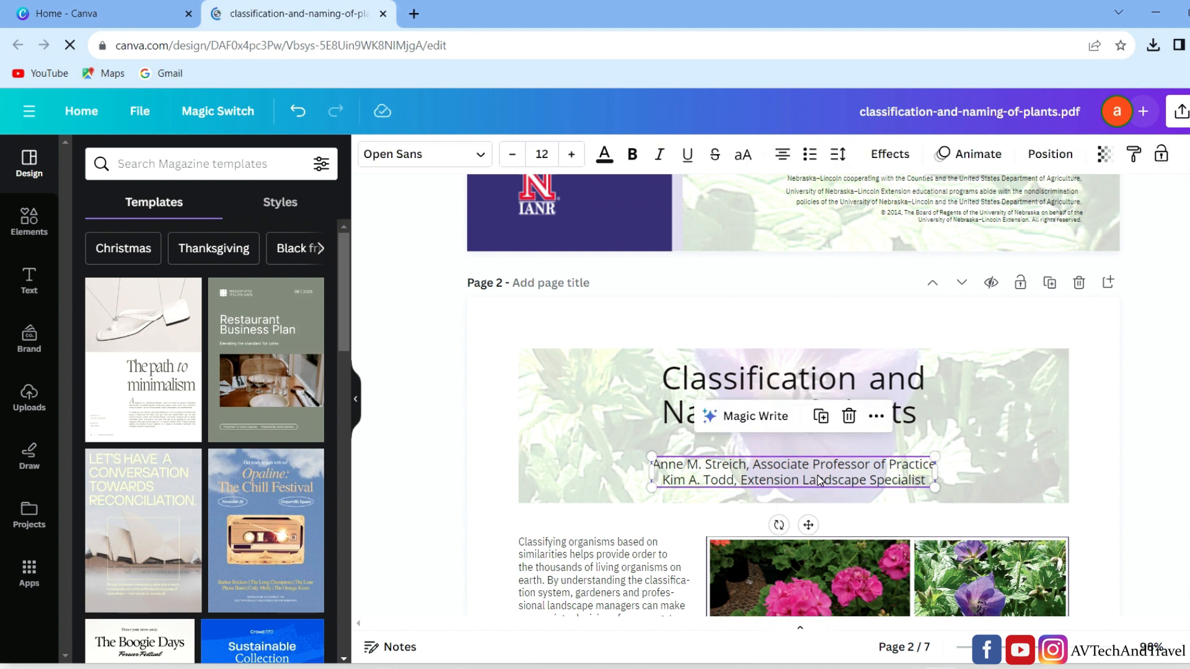
{"action": "key", "text": "Delete"}
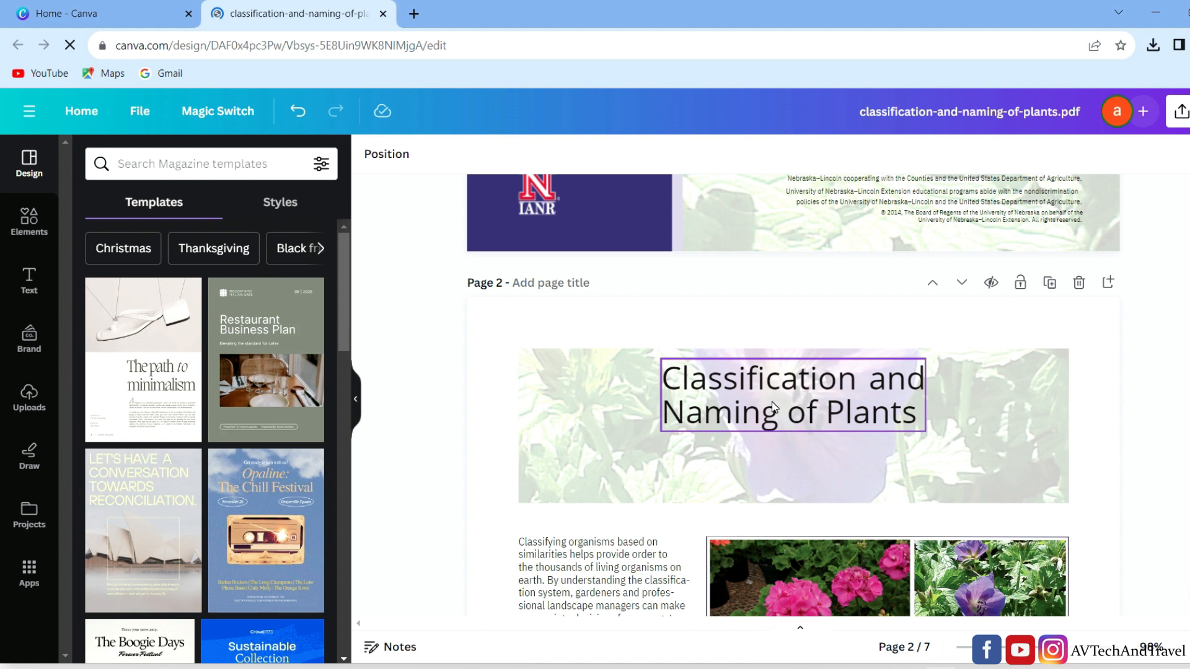
{"action": "left_click", "coordinate": [770, 412]}
{"action": "left_click_drag", "start_coordinate": [770, 420], "coordinate": [771, 415]}
- Shorten the purple banner heading on page 4 to "Plant Classification" and enlarge its text to about size 14.9
{"action": "scroll", "coordinate": [1113, 439], "scroll_direction": "down", "scroll_amount": 15}
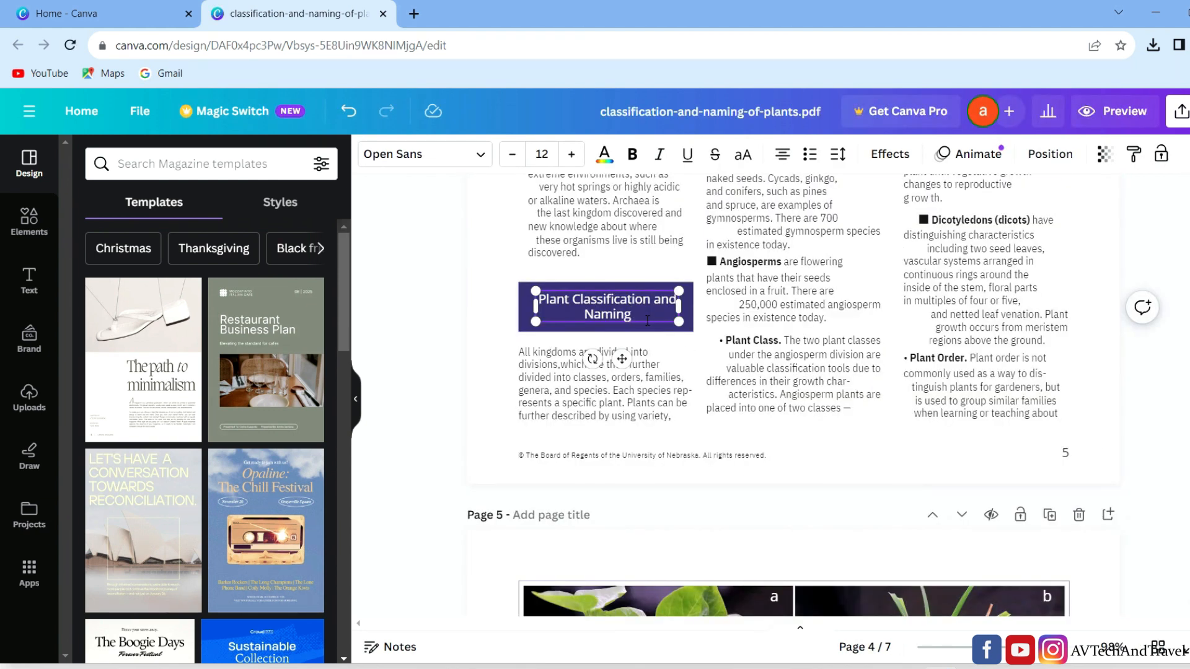
{"action": "key", "text": "BackSpace"}
{"action": "key", "text": "BackSpace"}
{"action": "key", "text": "BackSpace"}
{"action": "key", "text": "BackSpace"}
{"action": "key", "text": "BackSpace"}
{"action": "key", "text": "BackSpace"}
{"action": "key", "text": "BackSpace"}
{"action": "key", "text": "BackSpace"}
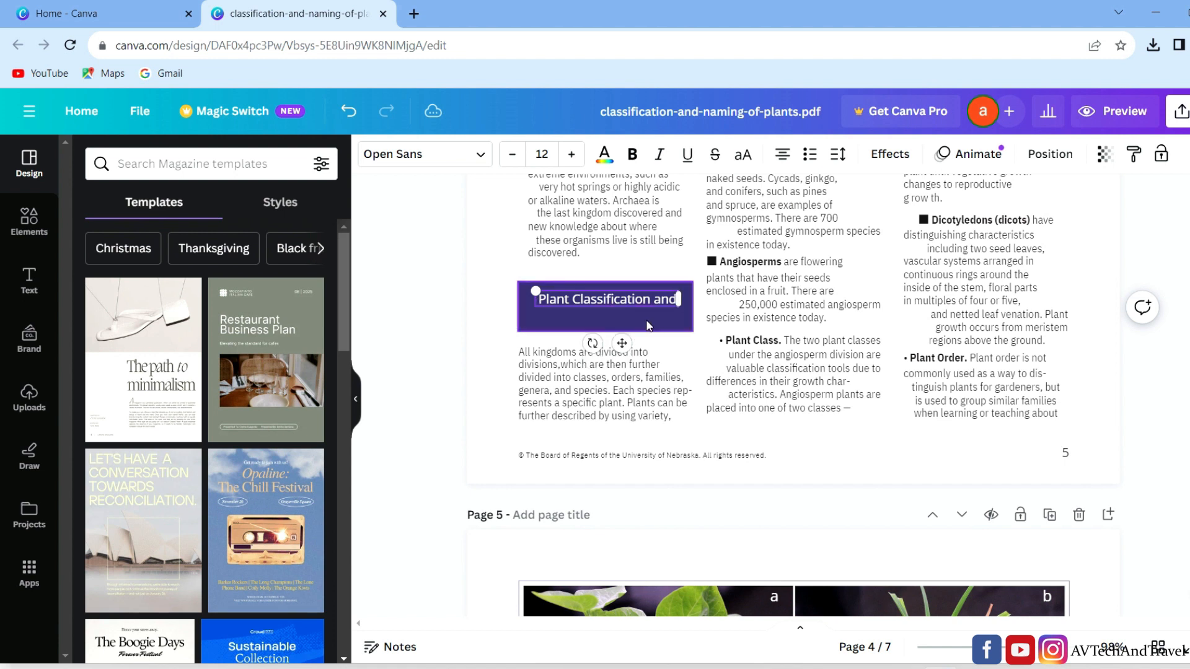
{"action": "key", "text": "BackSpace"}
{"action": "key", "text": "BackSpace"}
{"action": "key", "text": "BackSpace"}
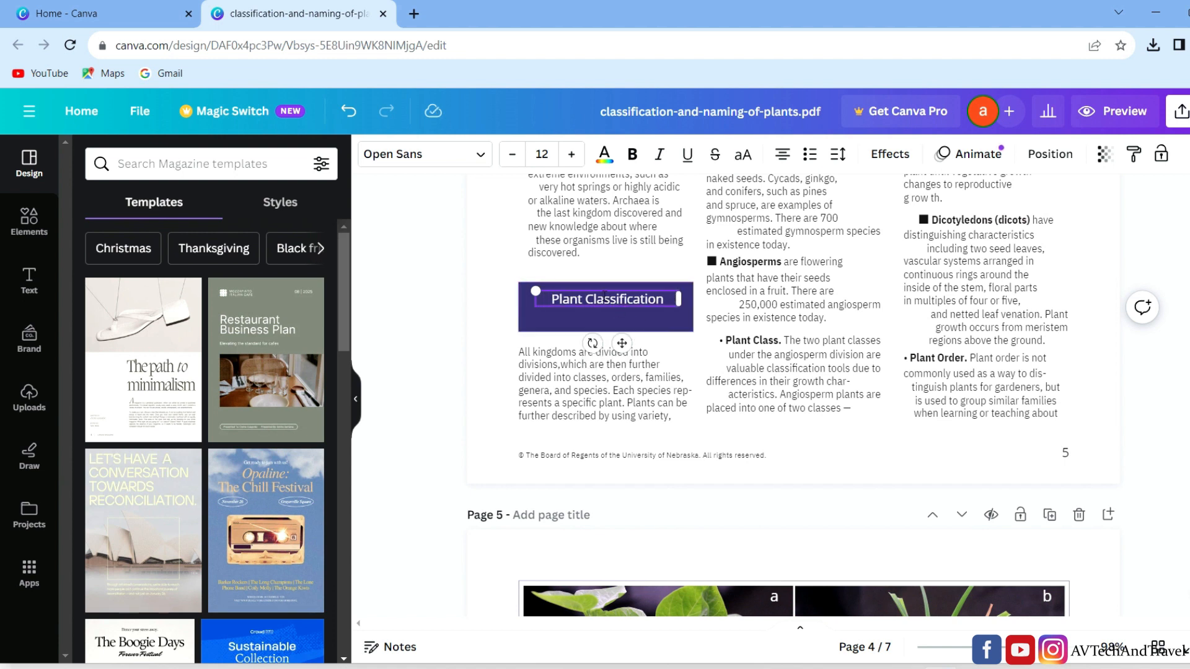
{"action": "left_click", "coordinate": [504, 269]}
{"action": "left_click_drag", "start_coordinate": [578, 298], "coordinate": [505, 294]}
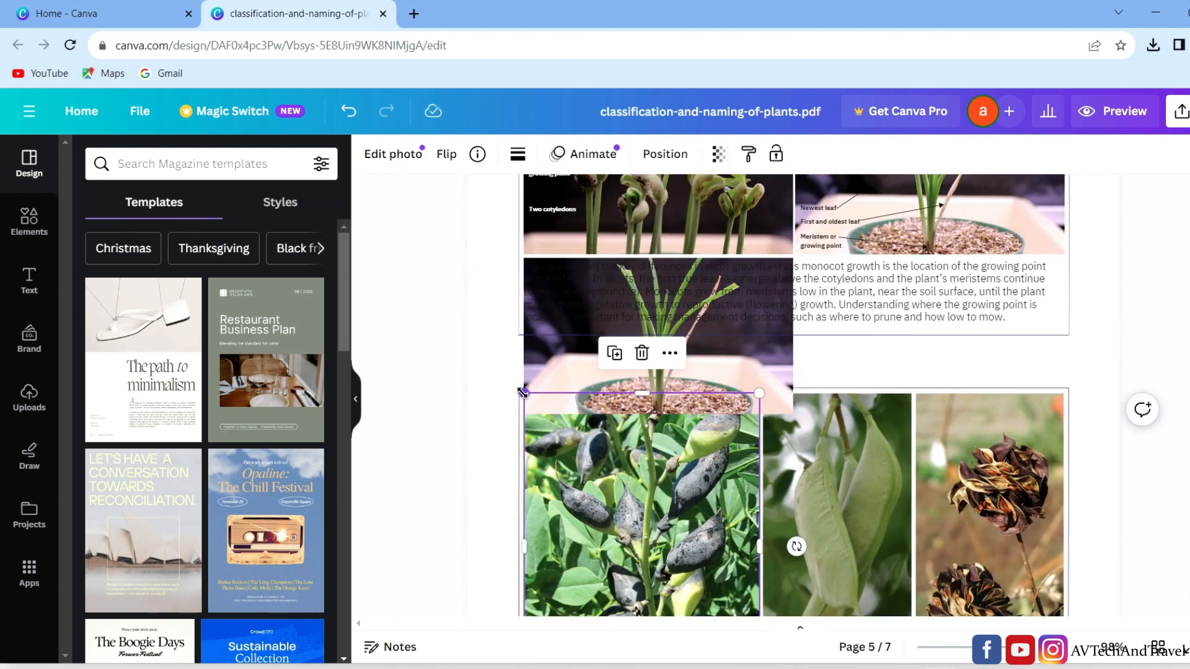
- Shrink the three seed-pod photos on page 5 so that their top edges line up inside the frame
{"action": "left_click_drag", "start_coordinate": [524, 388], "coordinate": [567, 451]}
{"action": "left_click", "coordinate": [768, 399]}
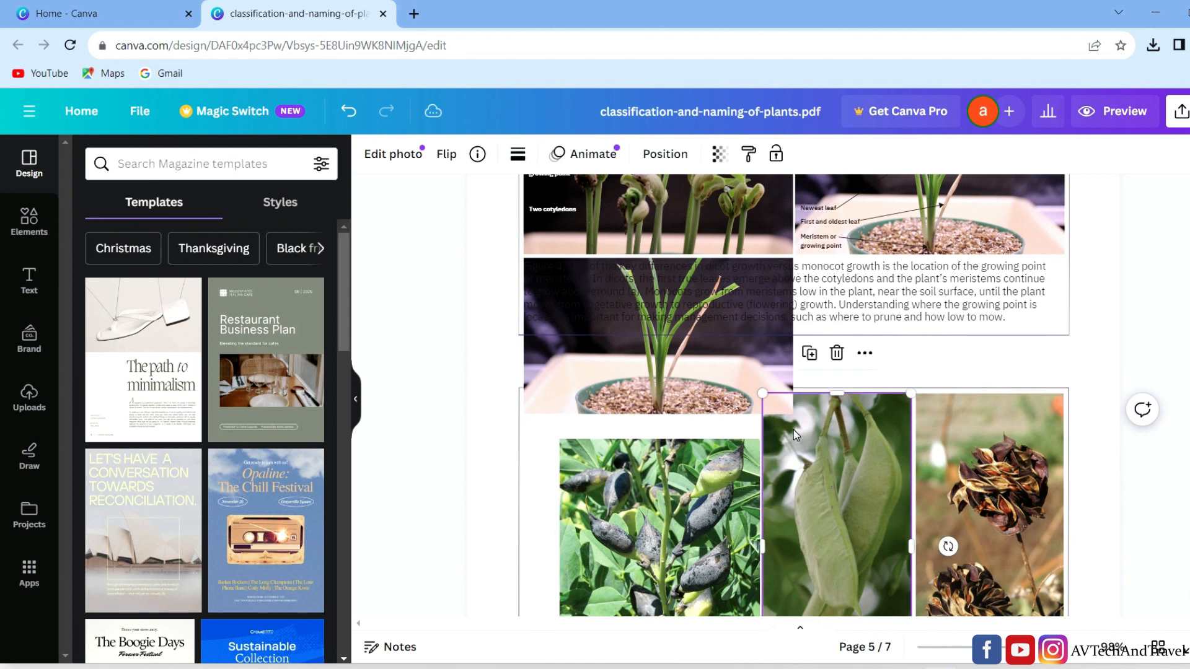
{"action": "left_click_drag", "start_coordinate": [763, 393], "coordinate": [774, 438]}
{"action": "left_click", "coordinate": [933, 418]}
{"action": "left_click_drag", "start_coordinate": [916, 393], "coordinate": [939, 437]}
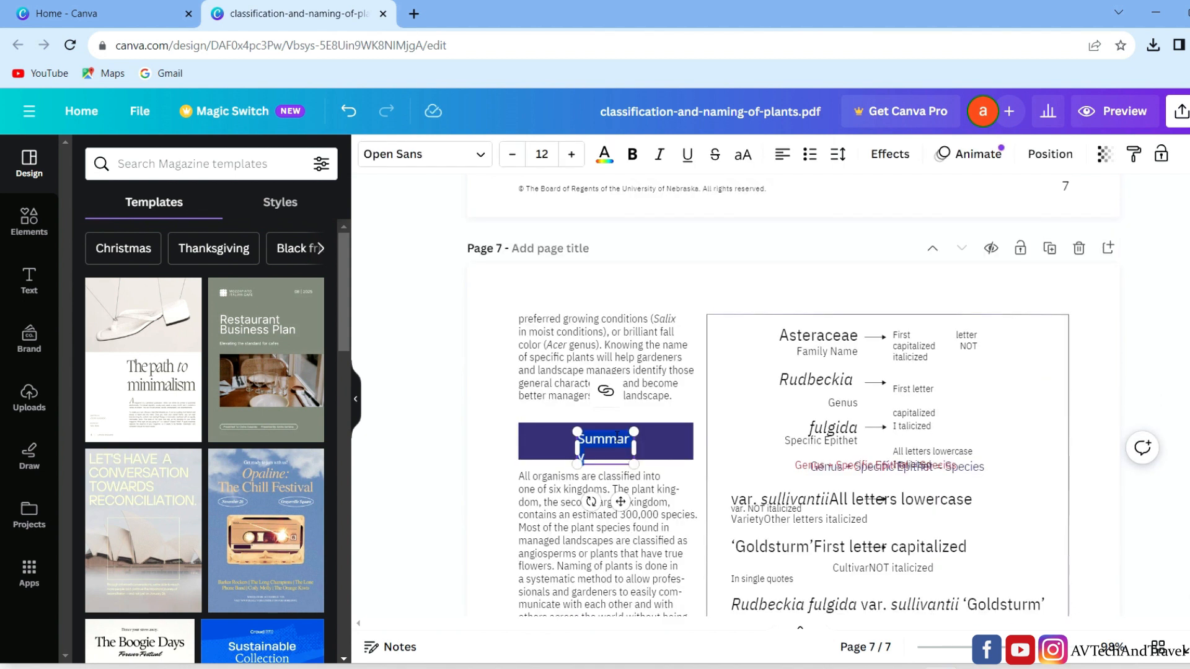
- Replace the "Summary" heading in the purple banner on page 7 with "conclusion" and enlarge its text box
{"action": "type", "text": "con"}
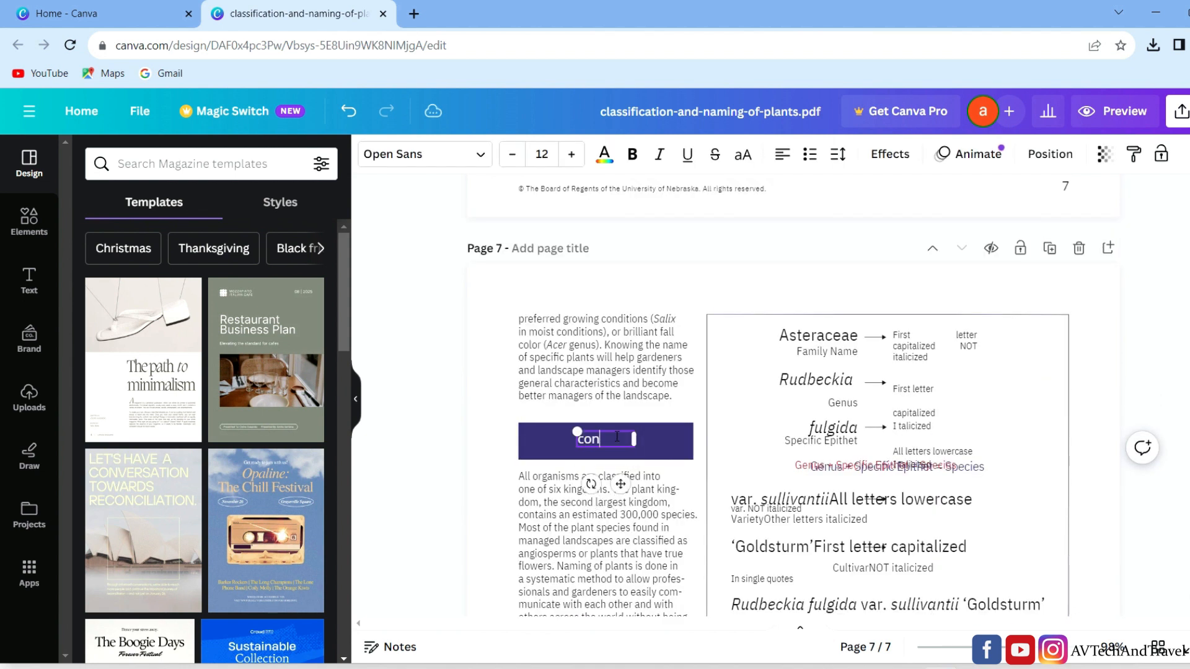
{"action": "type", "text": "clusion"}
{"action": "left_click_drag", "start_coordinate": [577, 432], "coordinate": [552, 419]}
{"action": "mouse_move", "coordinate": [635, 439]}
{"action": "left_mouse_down"}
{"action": "mouse_move", "coordinate": [671, 444]}
{"action": "mouse_move", "coordinate": [615, 439]}
{"action": "left_mouse_up"}
{"action": "left_click", "coordinate": [417, 391]}
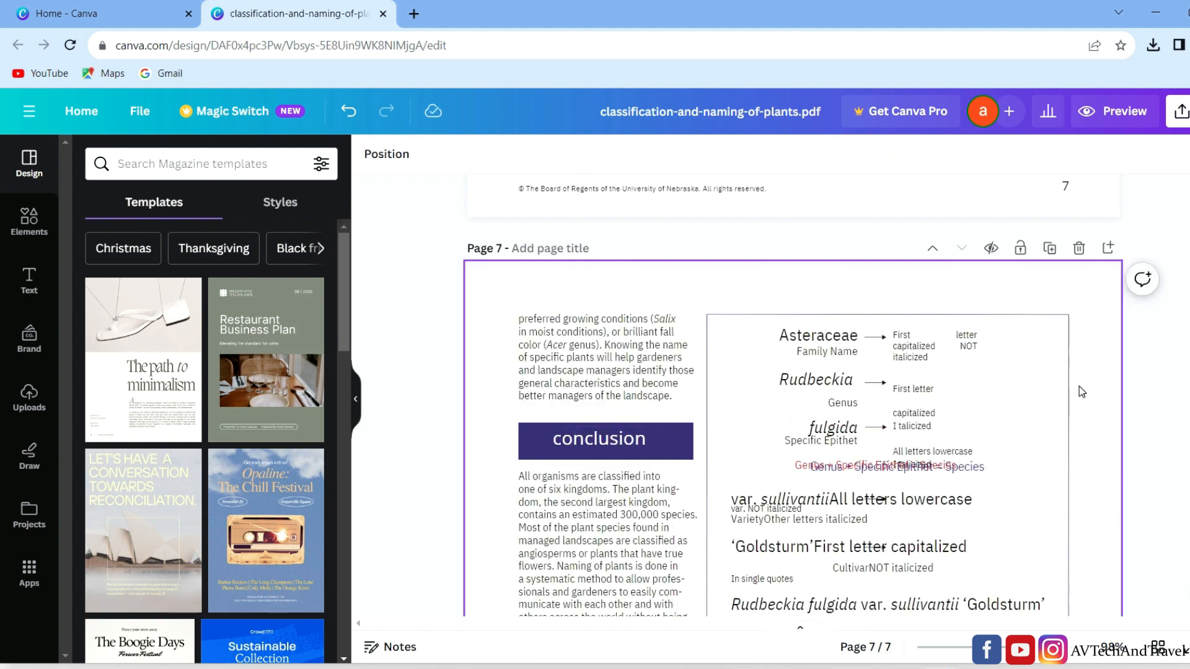
- Delete the text "This publication has been peer reviewed." near the end of page 7
{"action": "scroll", "coordinate": [1081, 397], "scroll_direction": "down", "scroll_amount": 10}
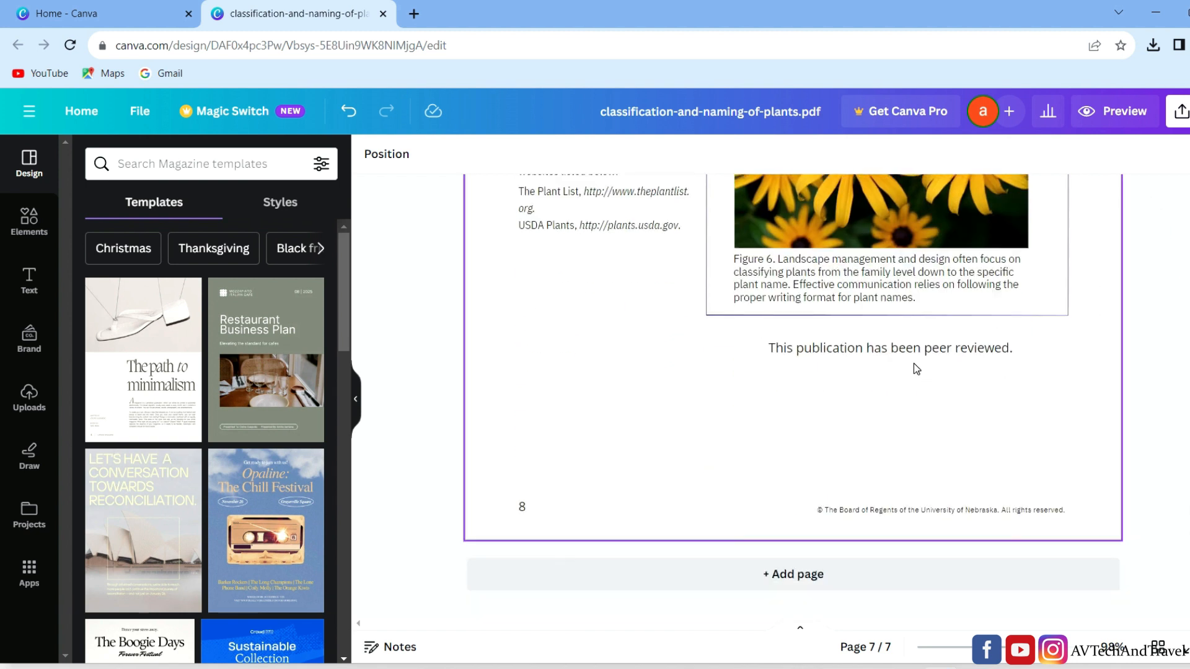
{"action": "left_click", "coordinate": [895, 357]}
{"action": "key", "text": "Delete"}
{"action": "scroll", "coordinate": [1029, 209], "scroll_direction": "up", "scroll_amount": 10}
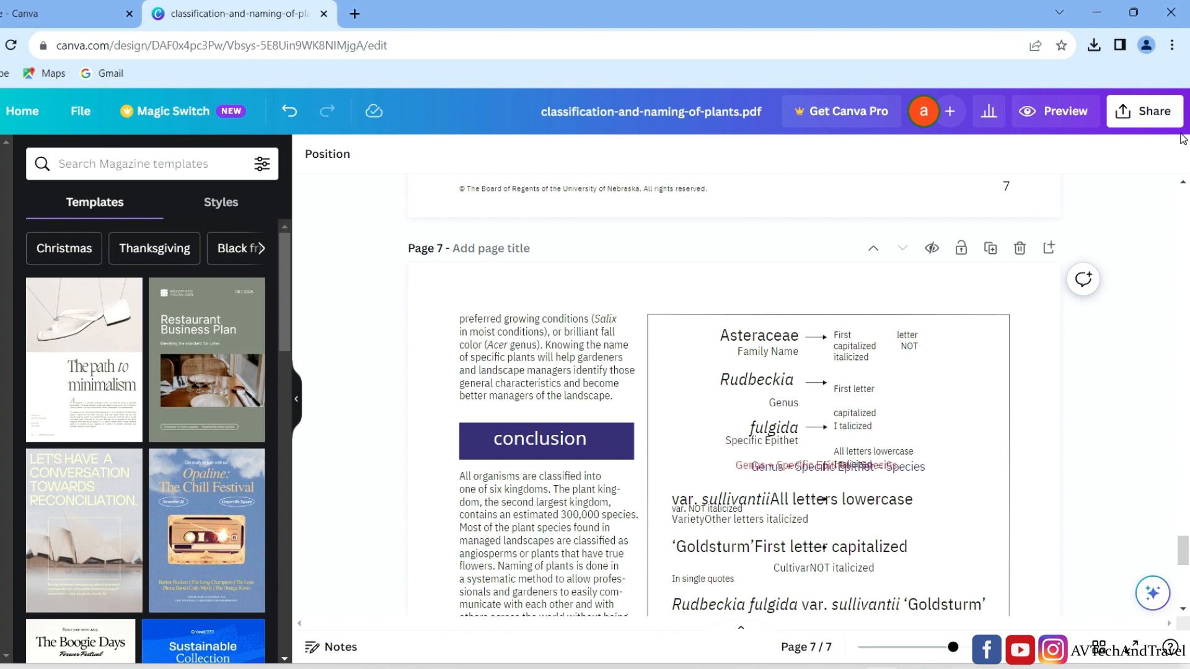
- Download all pages of the design as a PDF Standard file and dismiss the completion message
{"action": "left_click", "coordinate": [1147, 117]}
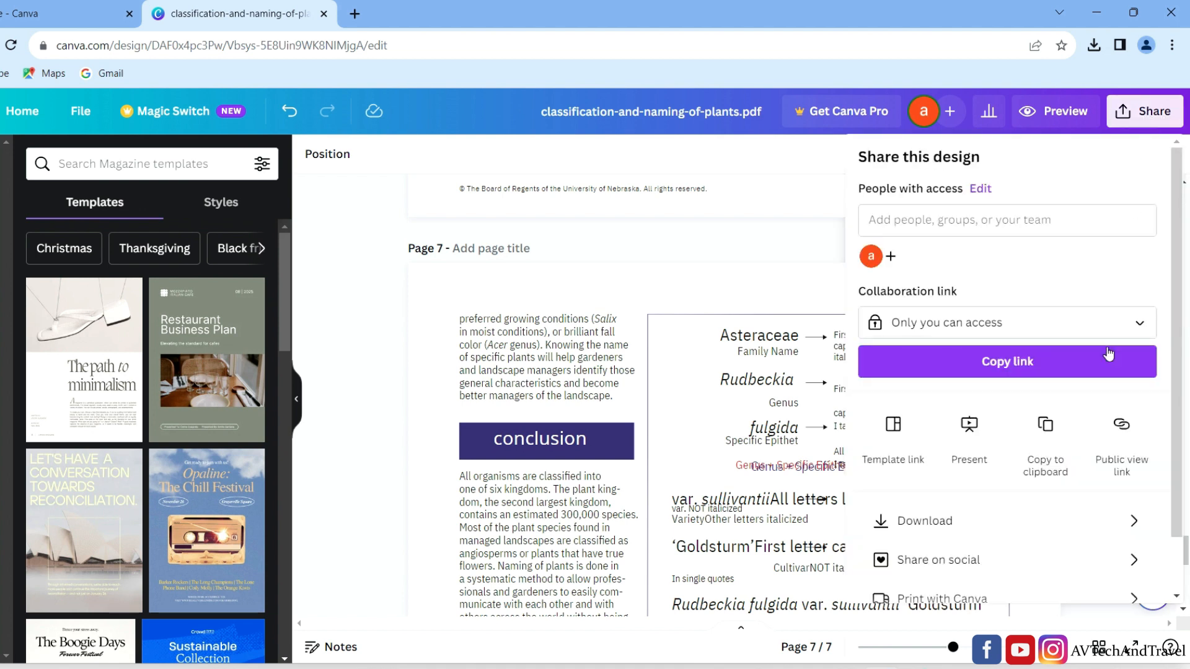
{"action": "left_click", "coordinate": [1005, 526]}
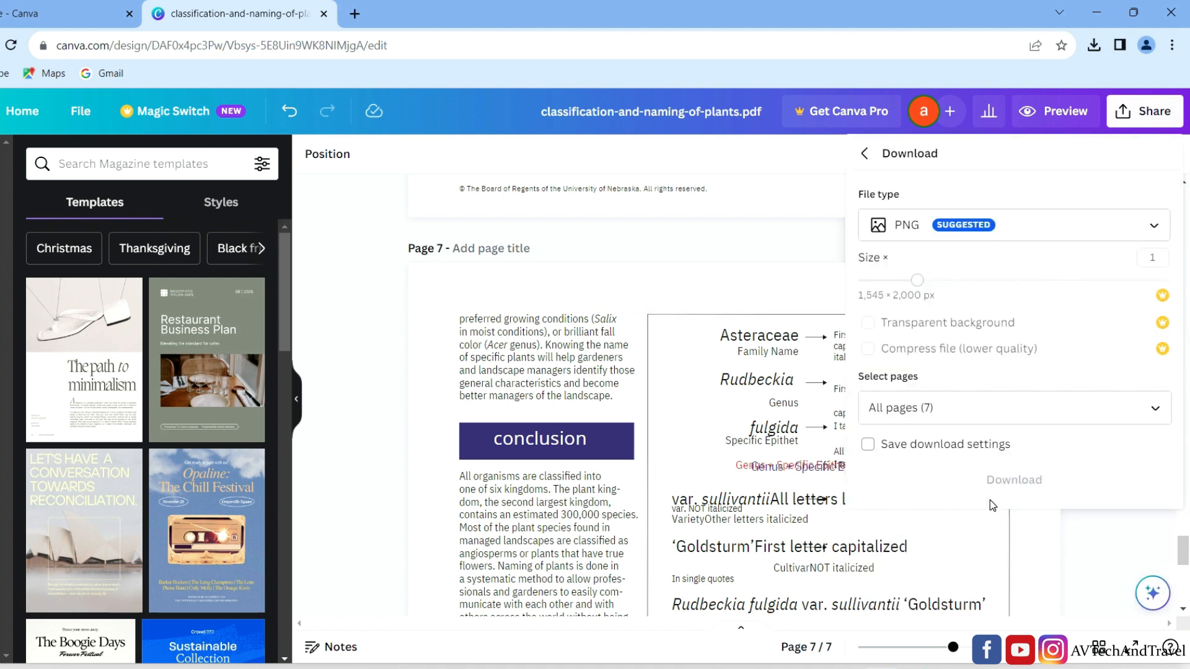
{"action": "left_click", "coordinate": [1142, 231]}
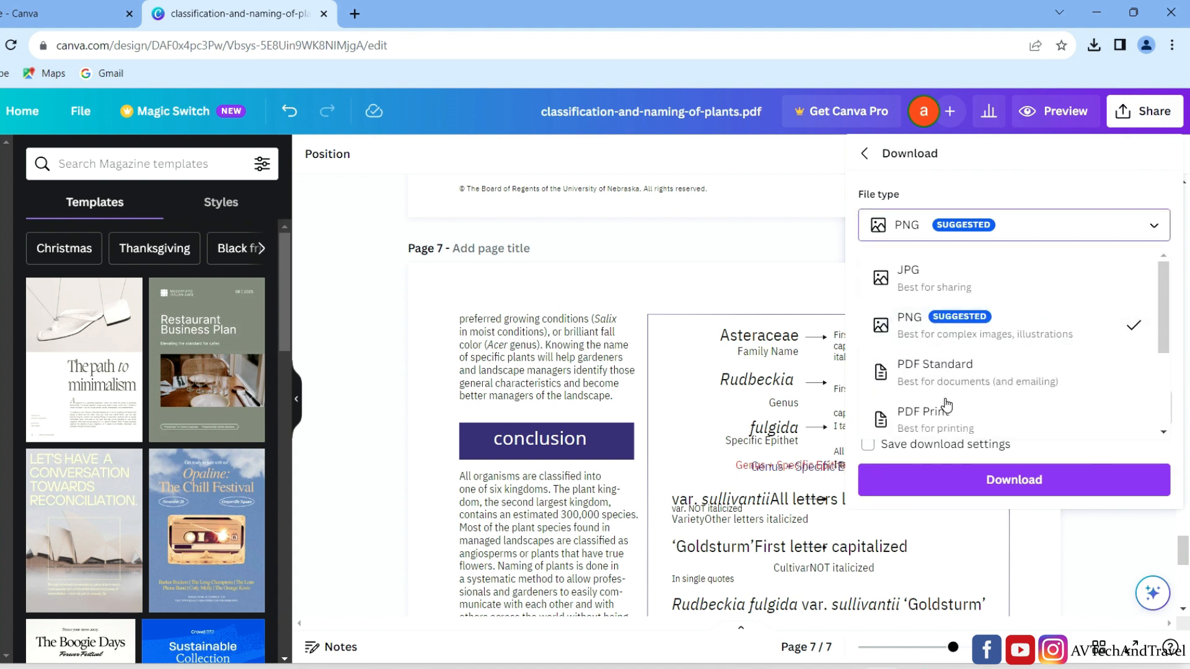
{"action": "scroll", "coordinate": [945, 409], "scroll_direction": "down", "scroll_amount": 2}
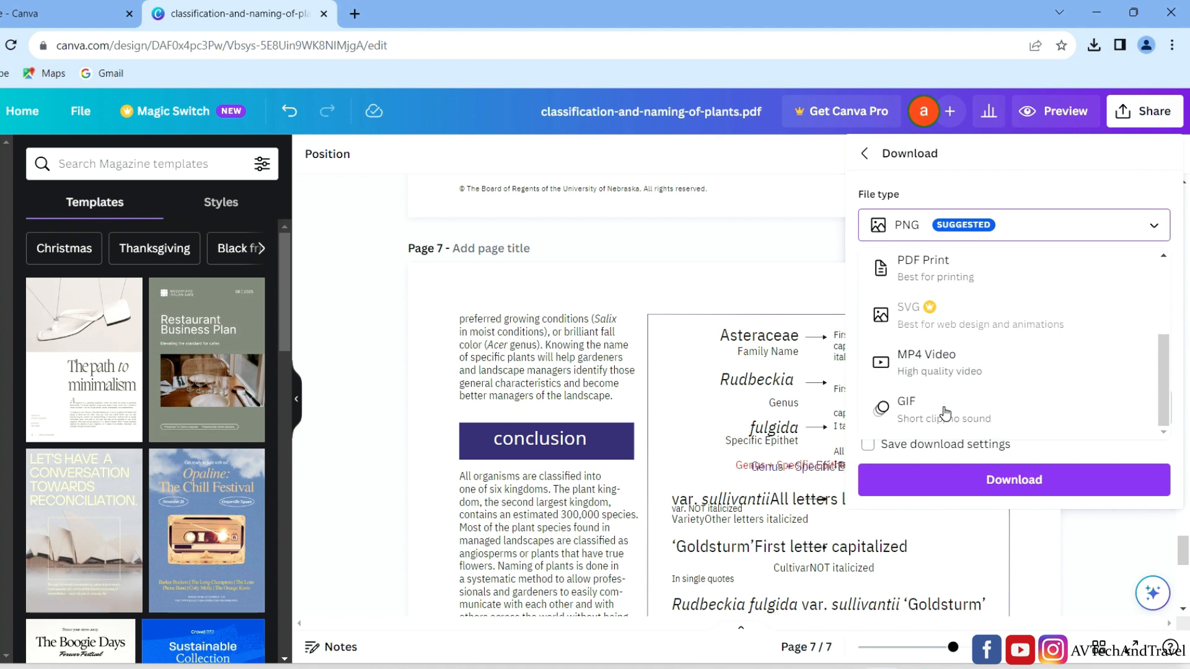
{"action": "scroll", "coordinate": [945, 414], "scroll_direction": "up", "scroll_amount": 3}
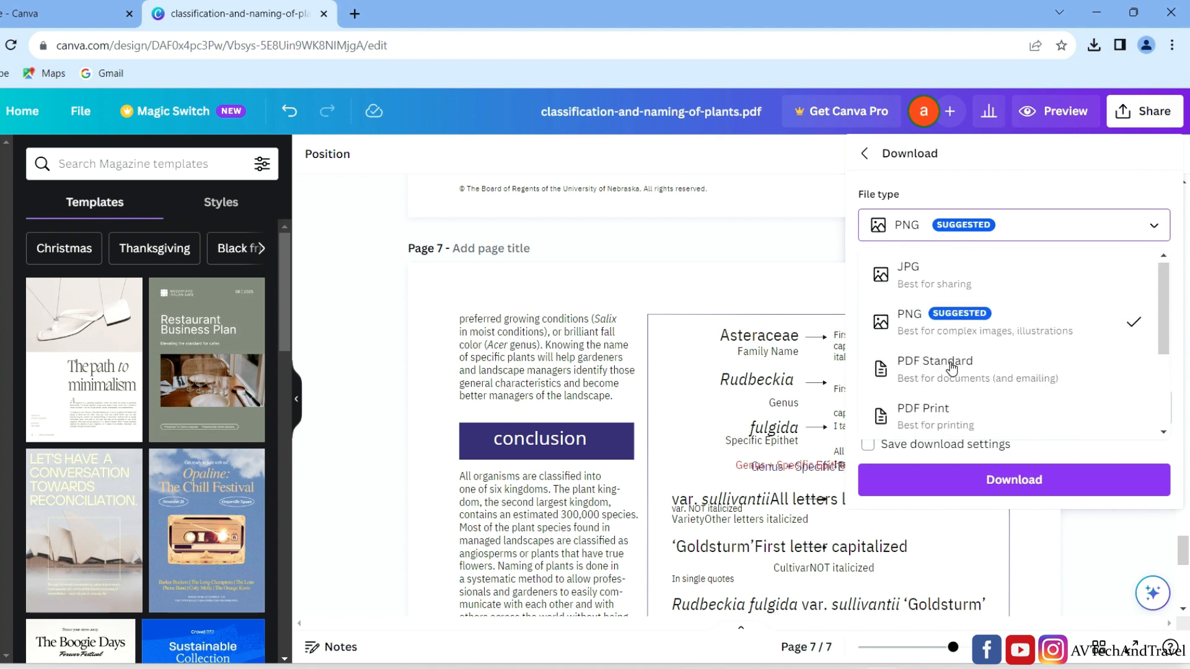
{"action": "left_click", "coordinate": [951, 367]}
{"action": "left_click", "coordinate": [948, 412]}
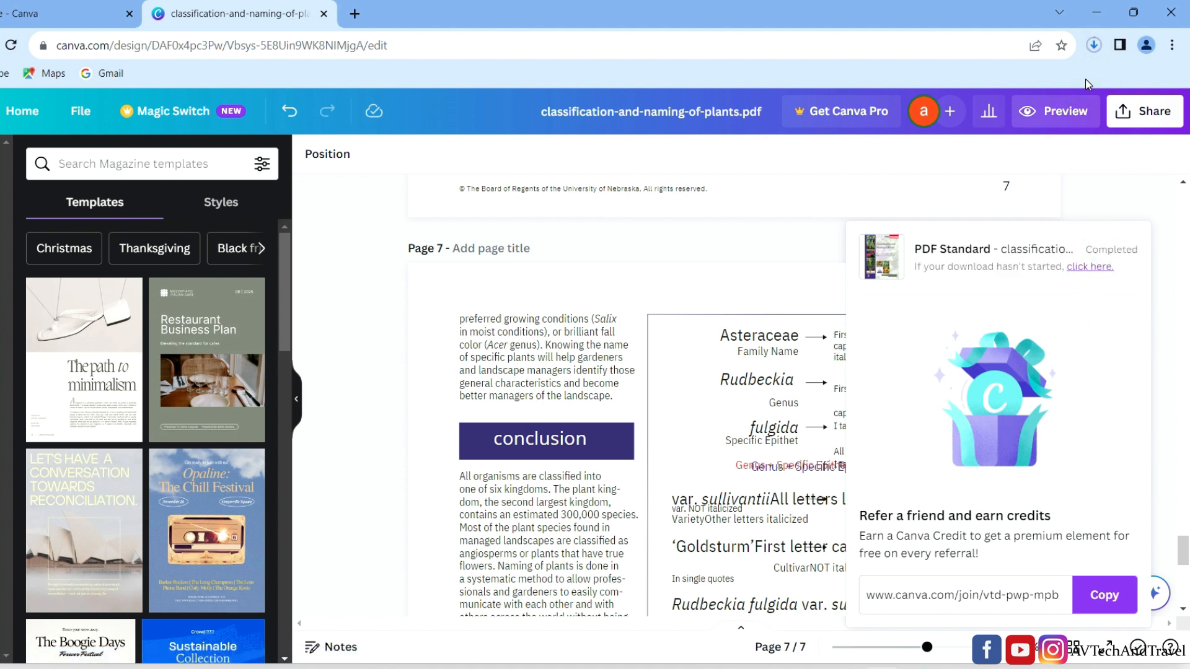
{"action": "left_click", "coordinate": [1132, 197]}
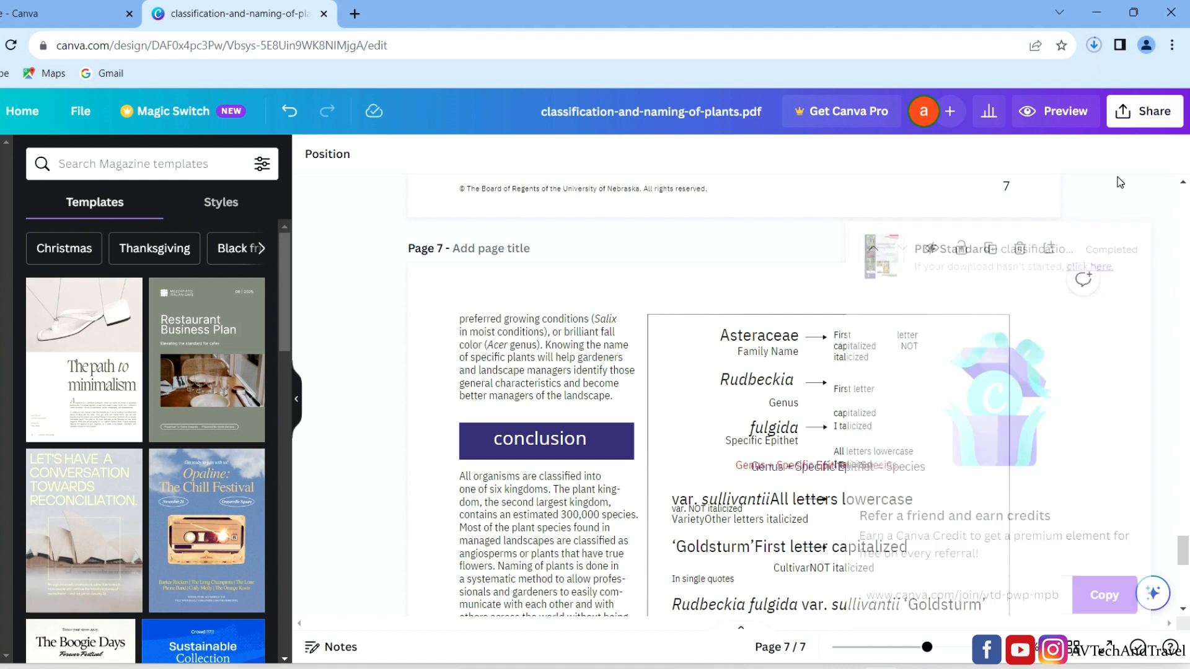
- Open the newly downloaded PDF, look through its pages to check the edits, and close it
{"action": "left_click", "coordinate": [1095, 48]}
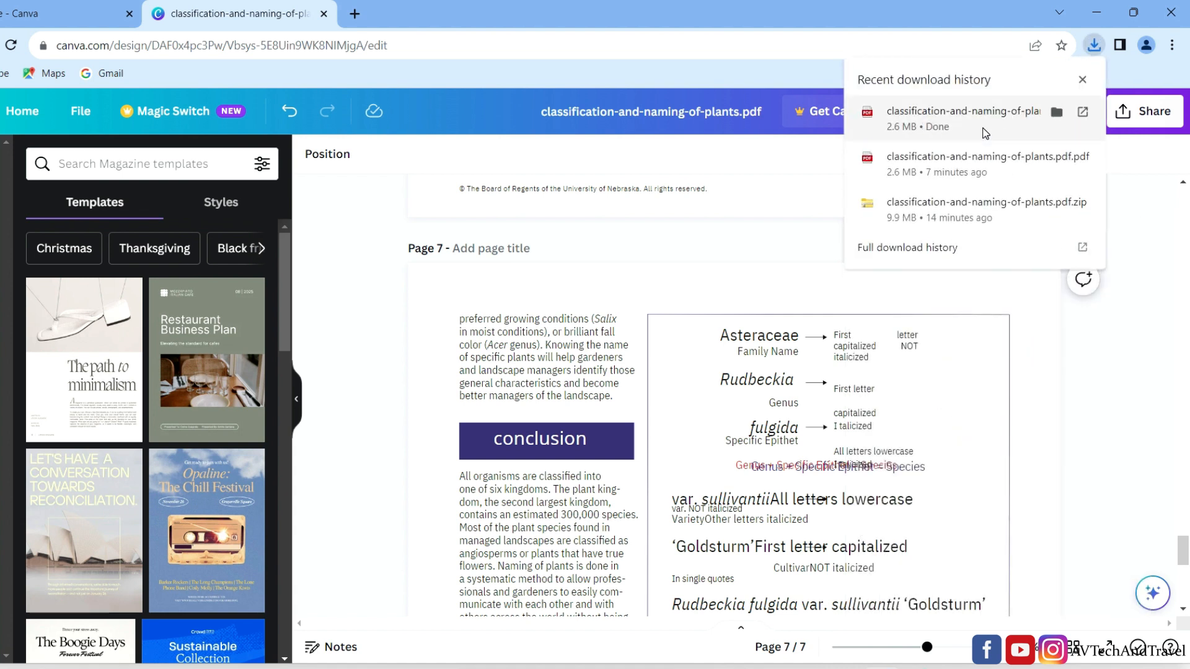
{"action": "left_click", "coordinate": [899, 117]}
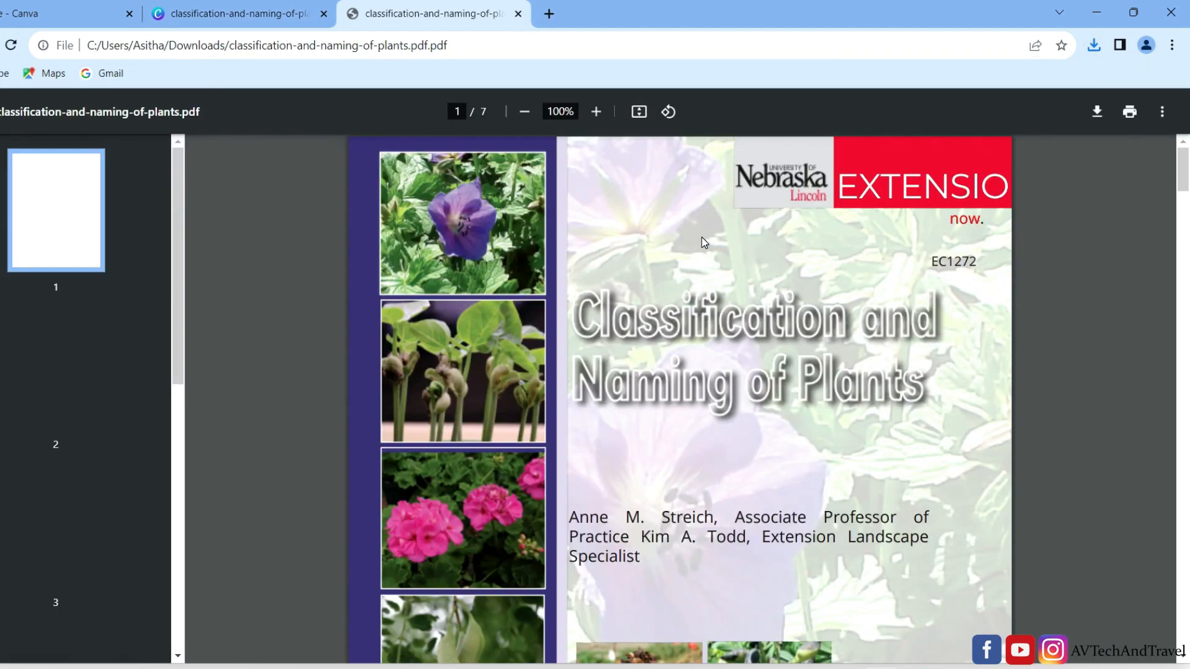
{"action": "scroll", "coordinate": [701, 236], "scroll_direction": "down", "scroll_amount": 20}
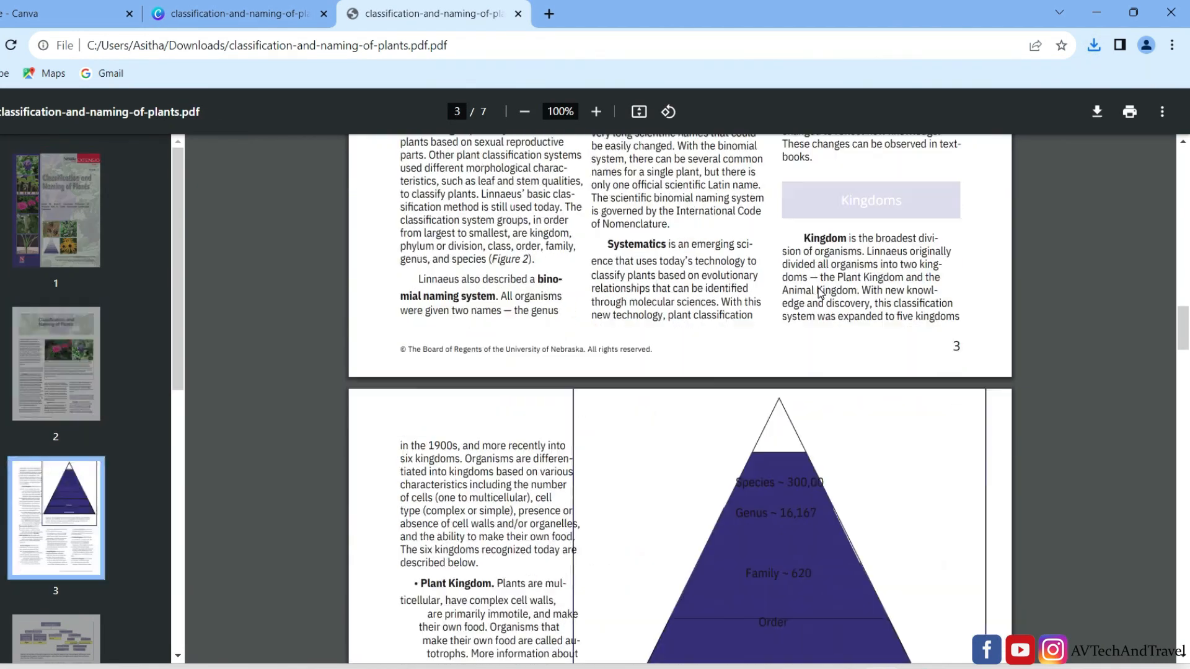
{"action": "scroll", "coordinate": [818, 288], "scroll_direction": "down", "scroll_amount": 6}
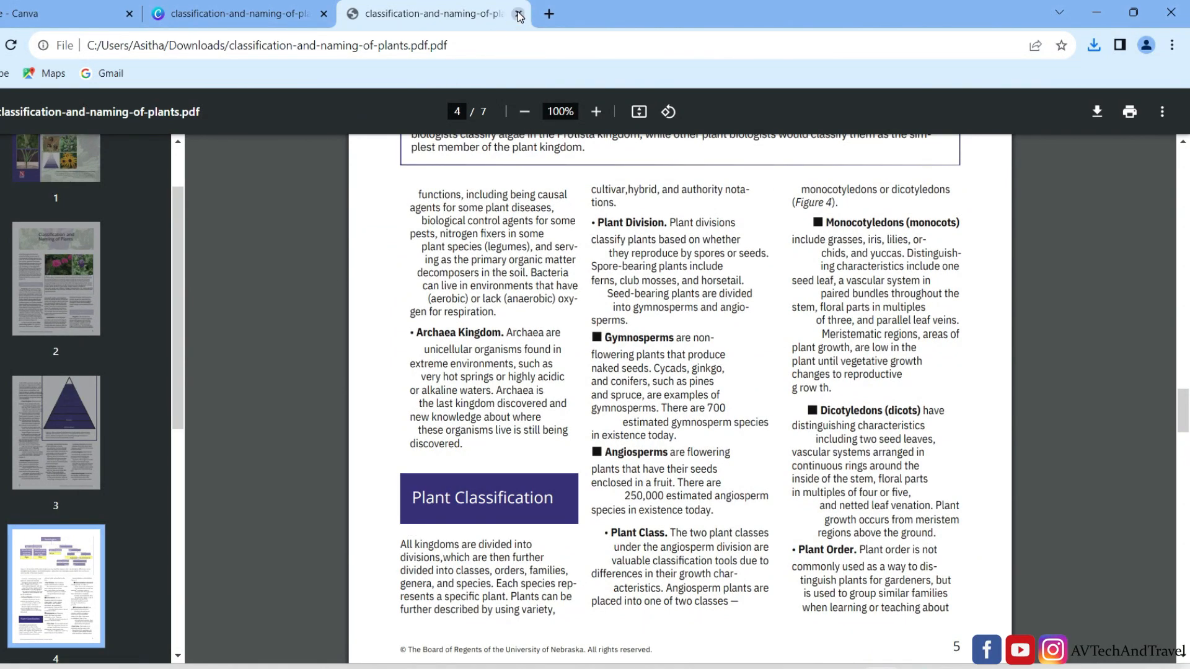
{"action": "left_click", "coordinate": [518, 15]}
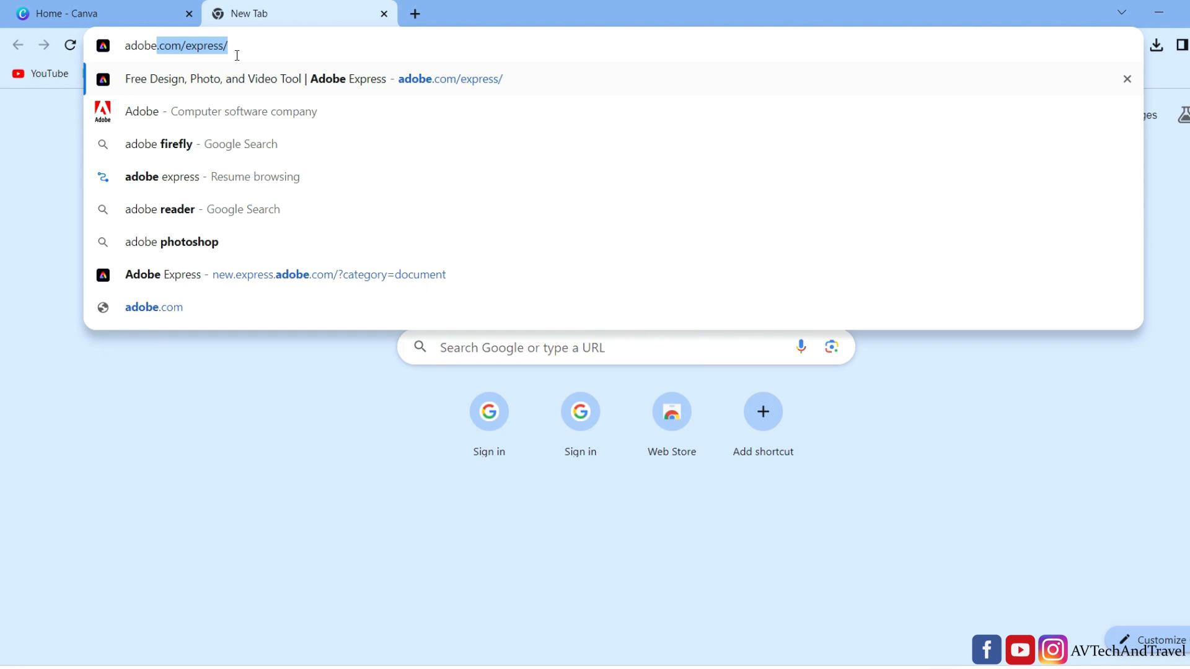
- Go to the Adobe Express site at adobe.com/express and start its Edit PDF option
{"action": "key", "text": "Return"}
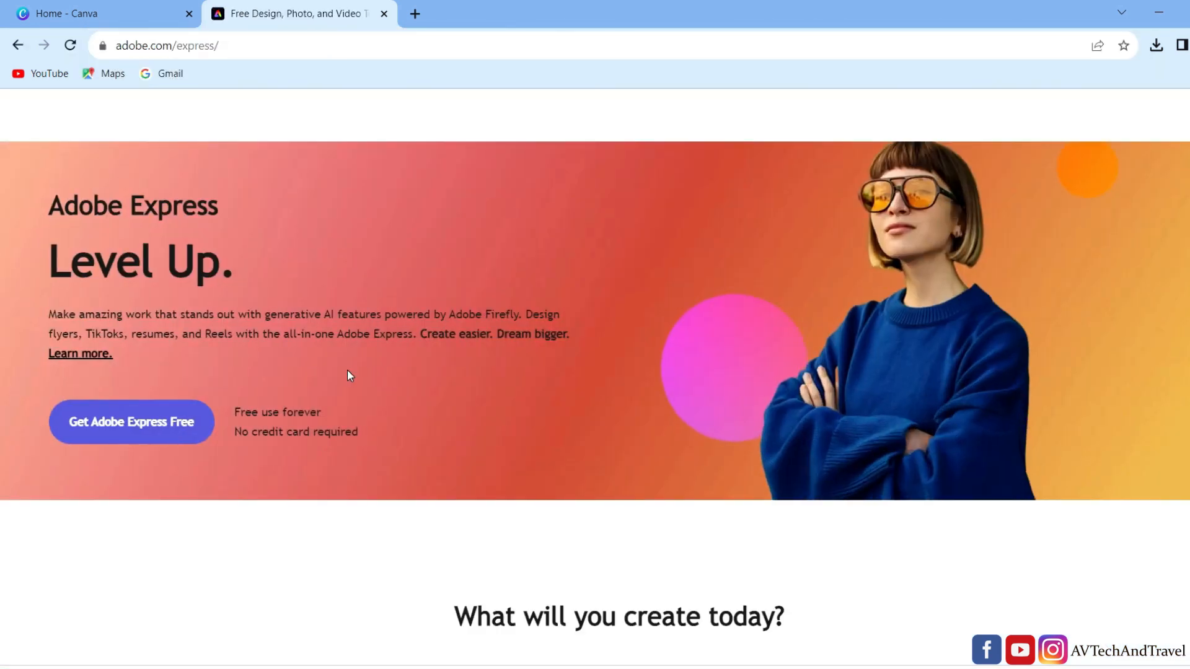
{"action": "scroll", "coordinate": [485, 388], "scroll_direction": "down", "scroll_amount": 4}
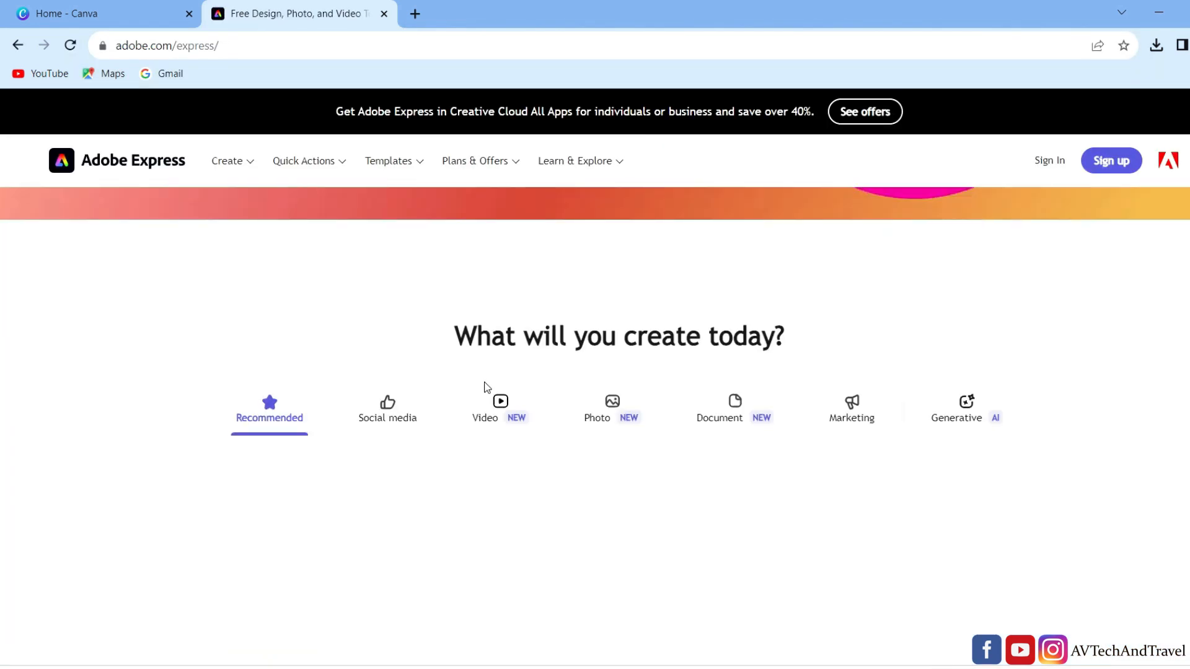
{"action": "scroll", "coordinate": [485, 385], "scroll_direction": "down", "scroll_amount": 3}
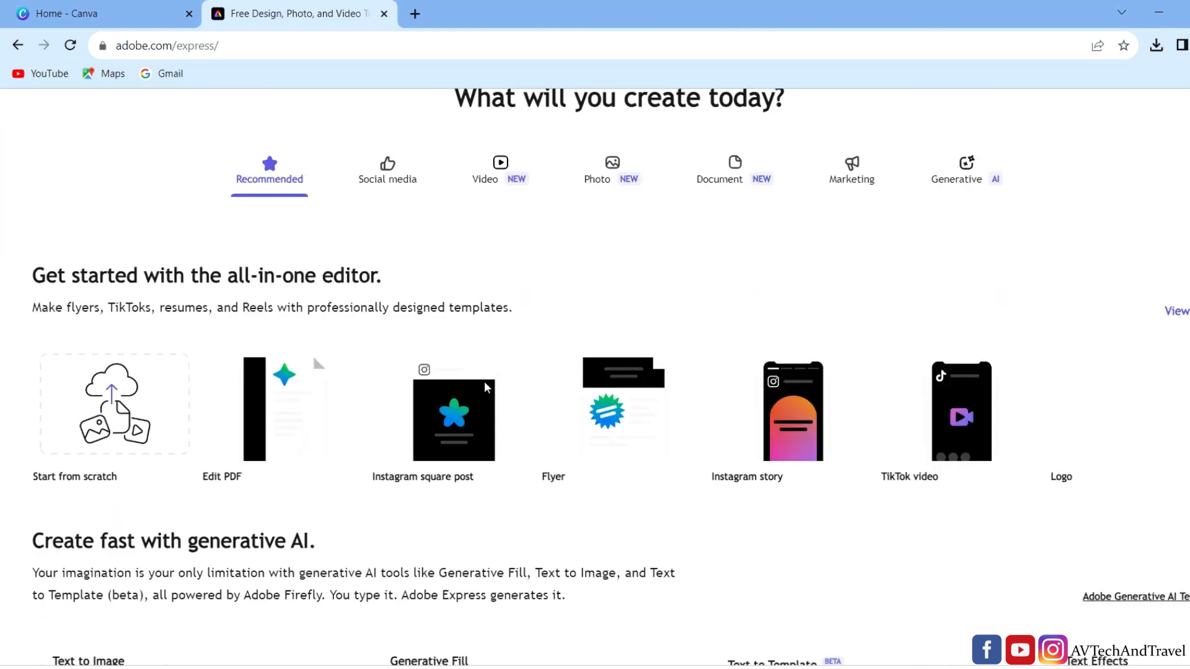
{"action": "scroll", "coordinate": [484, 388], "scroll_direction": "up", "scroll_amount": 1}
{"action": "mouse_move", "coordinate": [276, 501]}
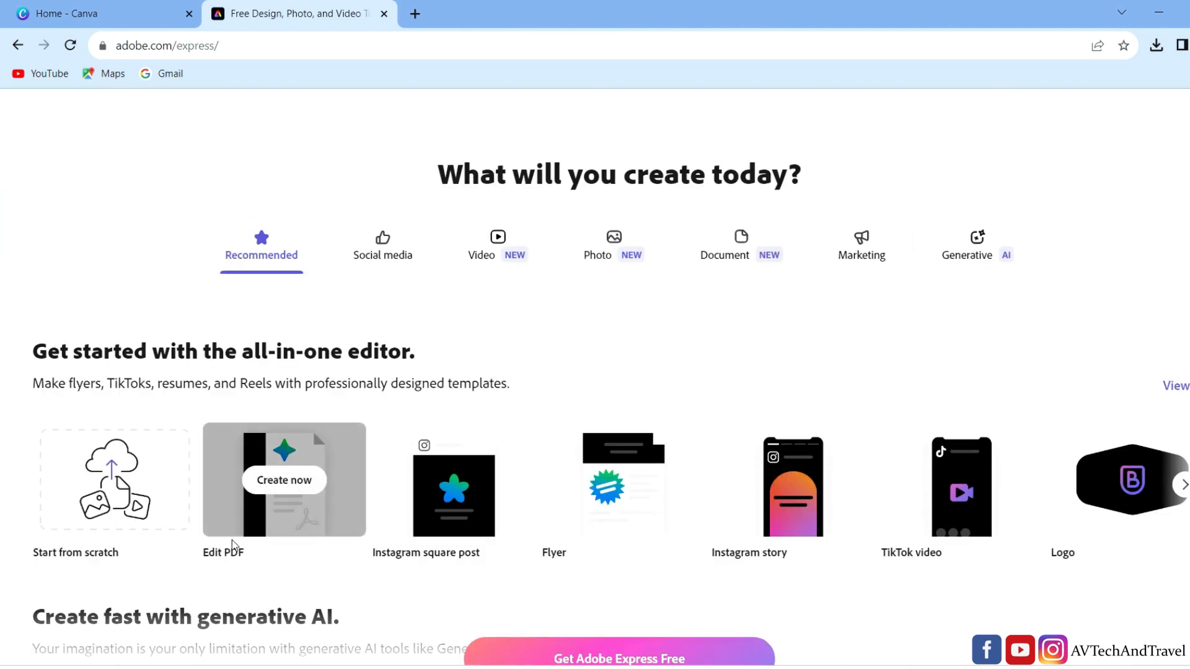
{"action": "scroll", "coordinate": [276, 501], "scroll_direction": "down", "scroll_amount": 1}
{"action": "left_click", "coordinate": [297, 404]}
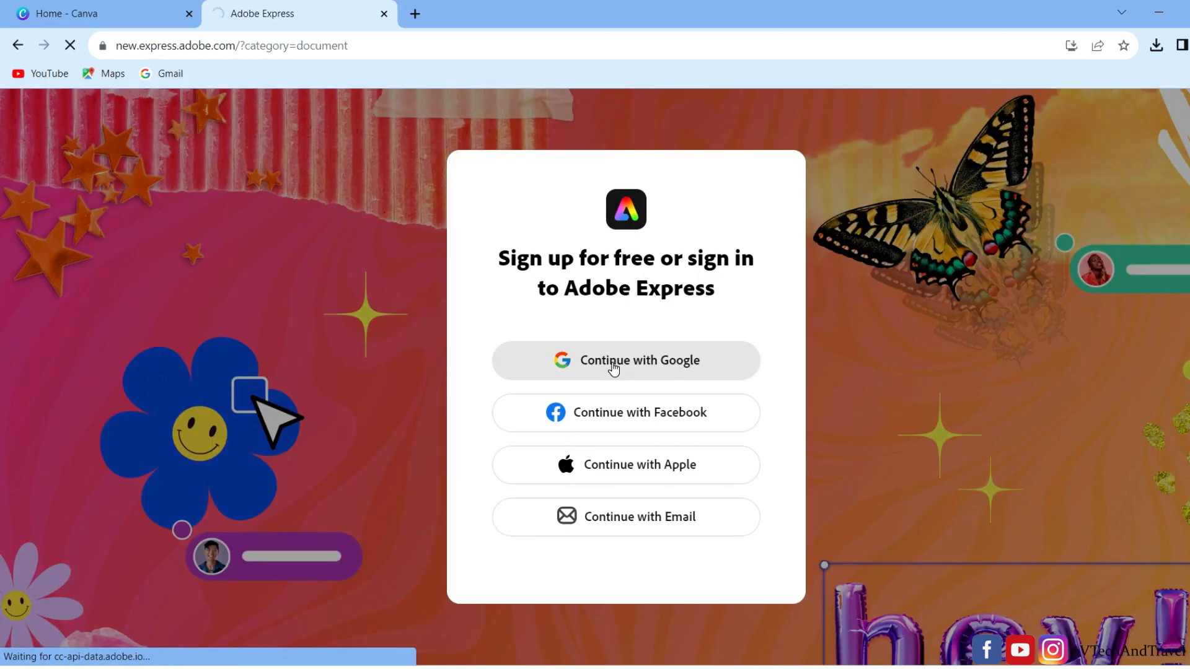
- Sign in to Adobe Express through Google by entering the account e-mail and the account password
{"action": "left_click", "coordinate": [614, 369]}
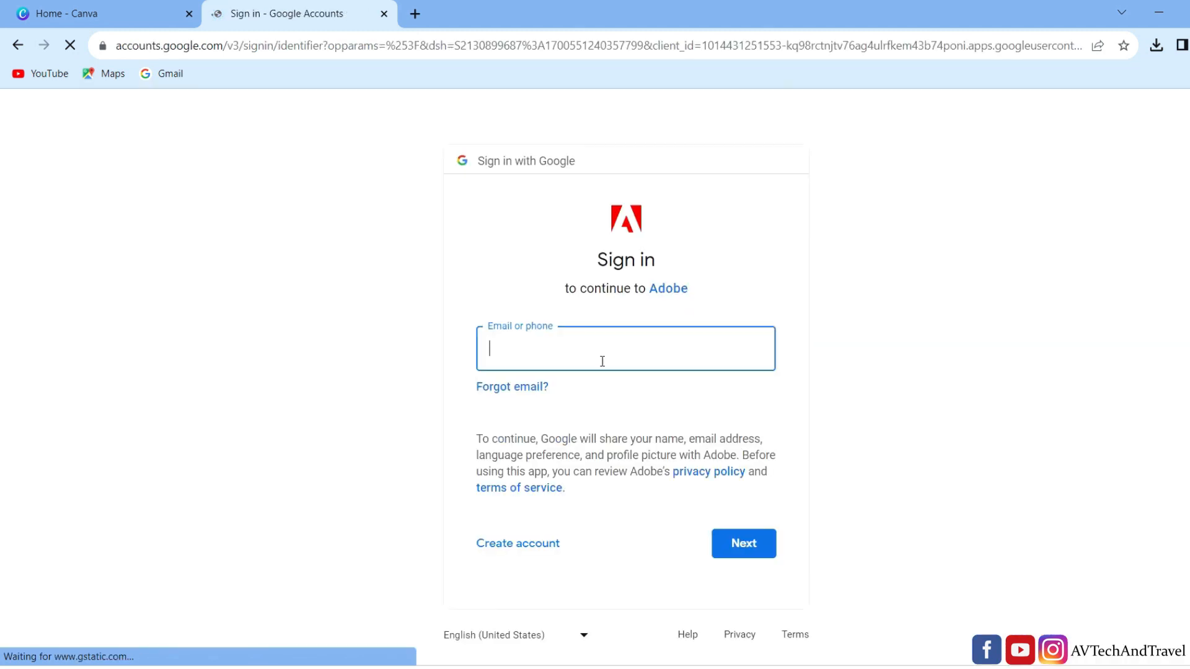
{"action": "left_click", "coordinate": [579, 354]}
{"action": "left_click", "coordinate": [606, 399]}
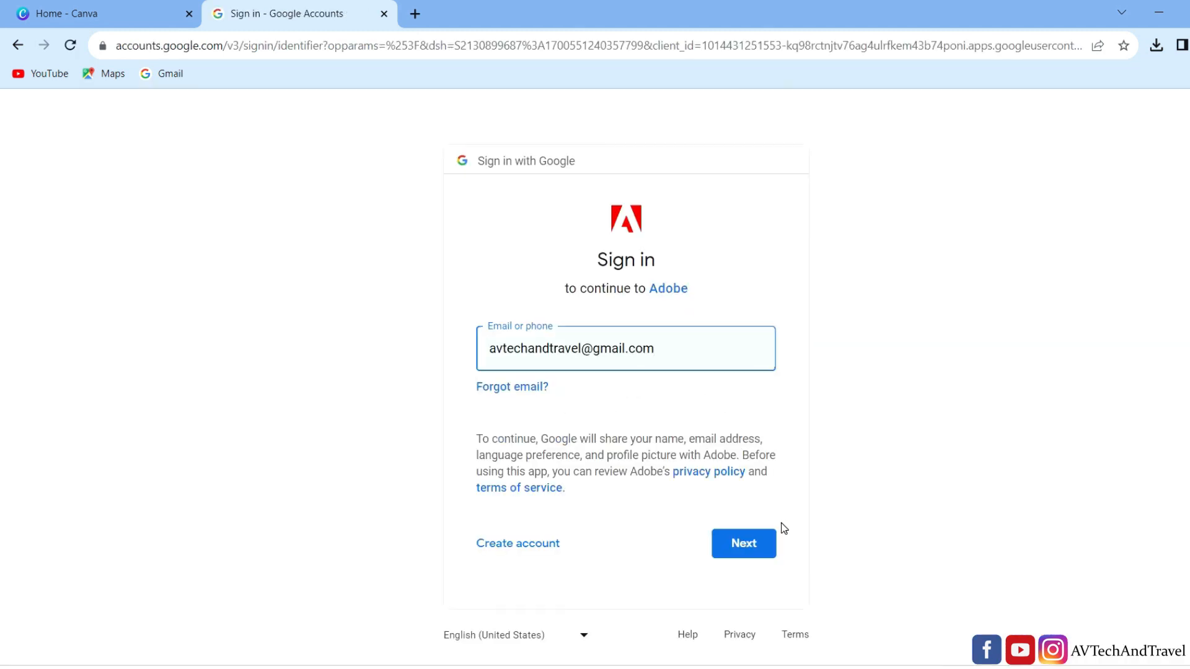
{"action": "left_click", "coordinate": [749, 543]}
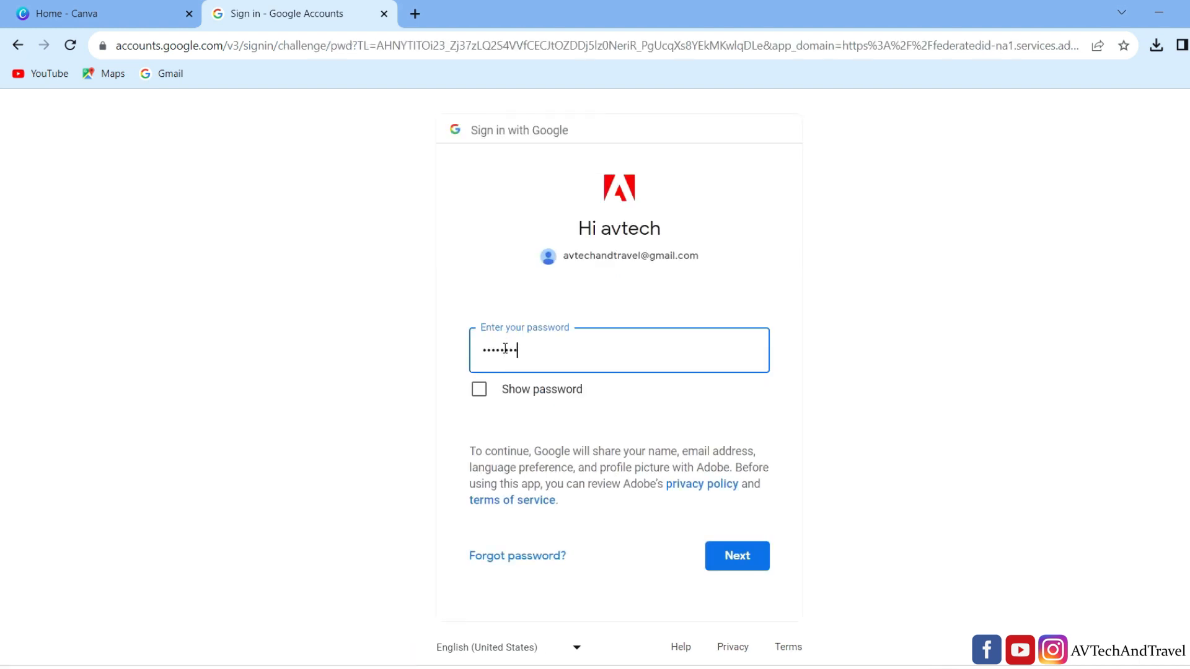
{"action": "left_click", "coordinate": [737, 554]}
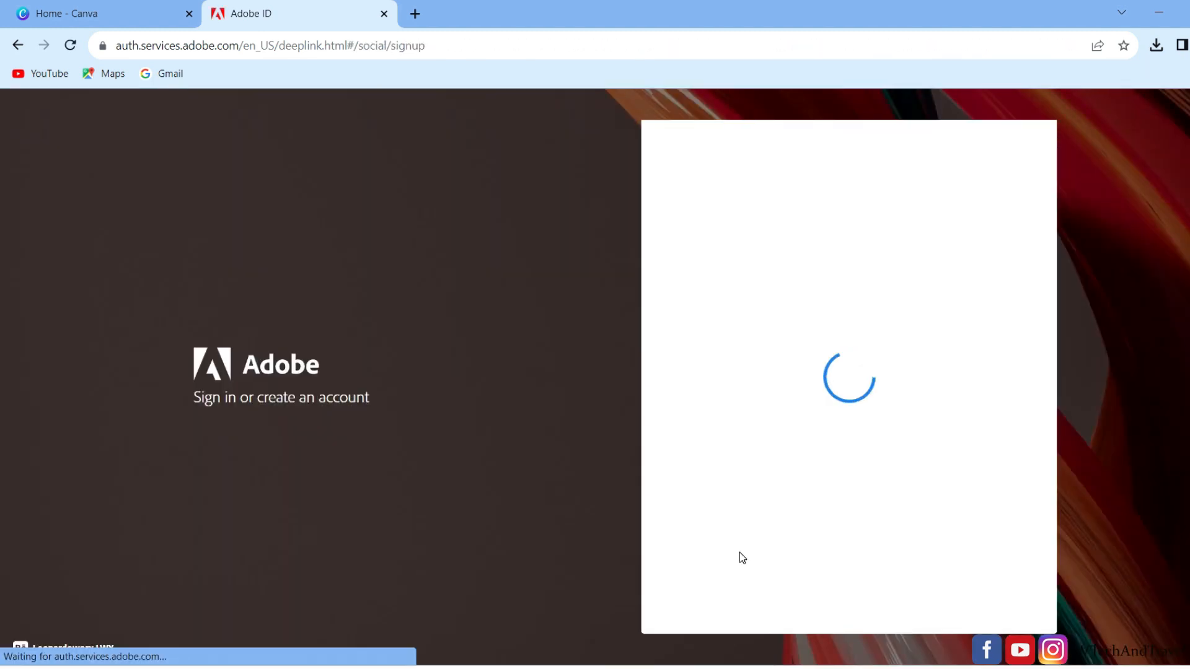
- Complete the Adobe account form with the year of birth and create the account
{"action": "left_click", "coordinate": [933, 399]}
{"action": "type", "text": "1986"}
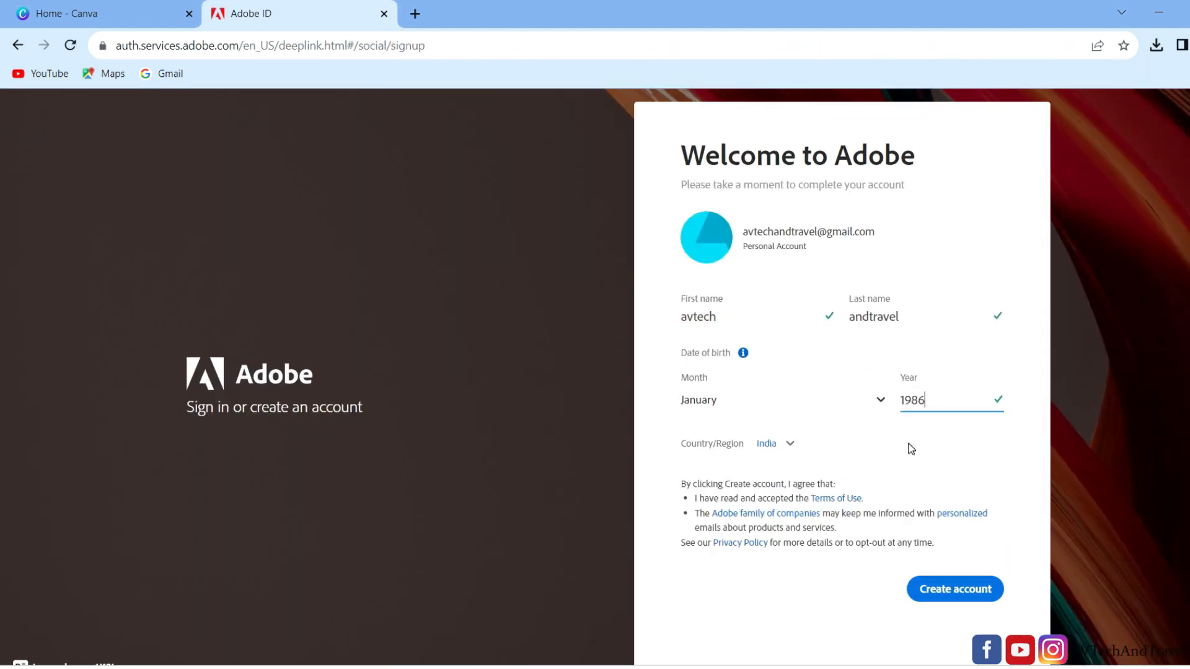
{"action": "left_click", "coordinate": [938, 585]}
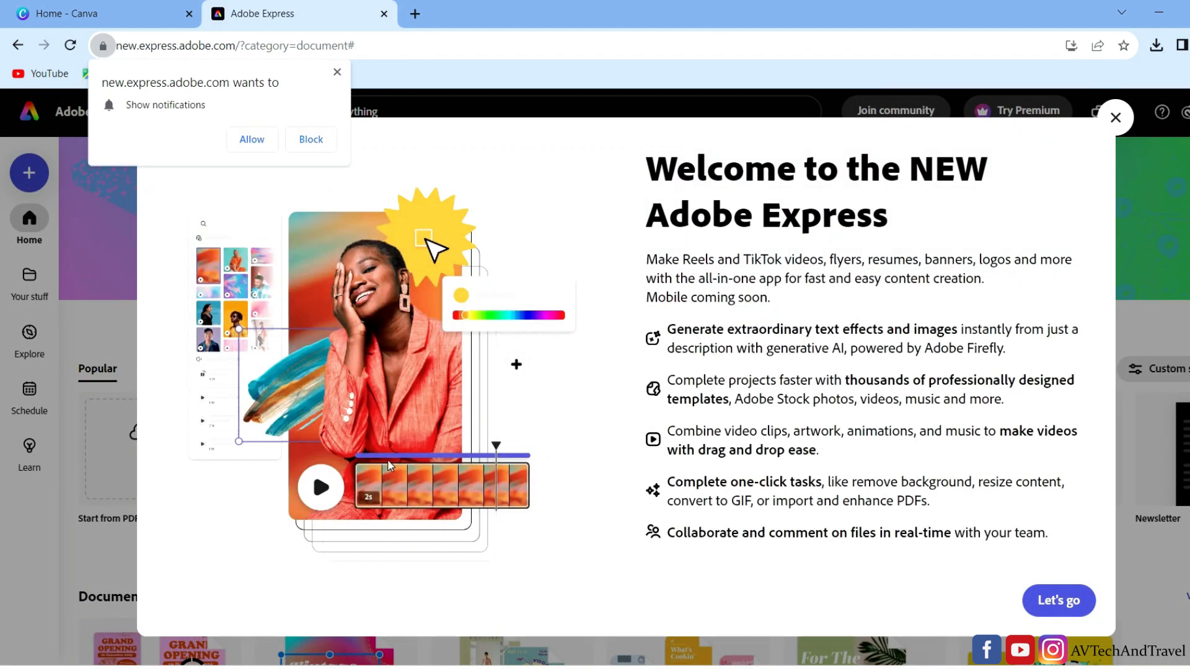
- Start the Edit PDF quick action from the Document Quick actions on the Adobe Express home page
{"action": "left_click", "coordinate": [311, 138]}
{"action": "left_click", "coordinate": [1115, 118]}
{"action": "scroll", "coordinate": [569, 453], "scroll_direction": "down", "scroll_amount": 3}
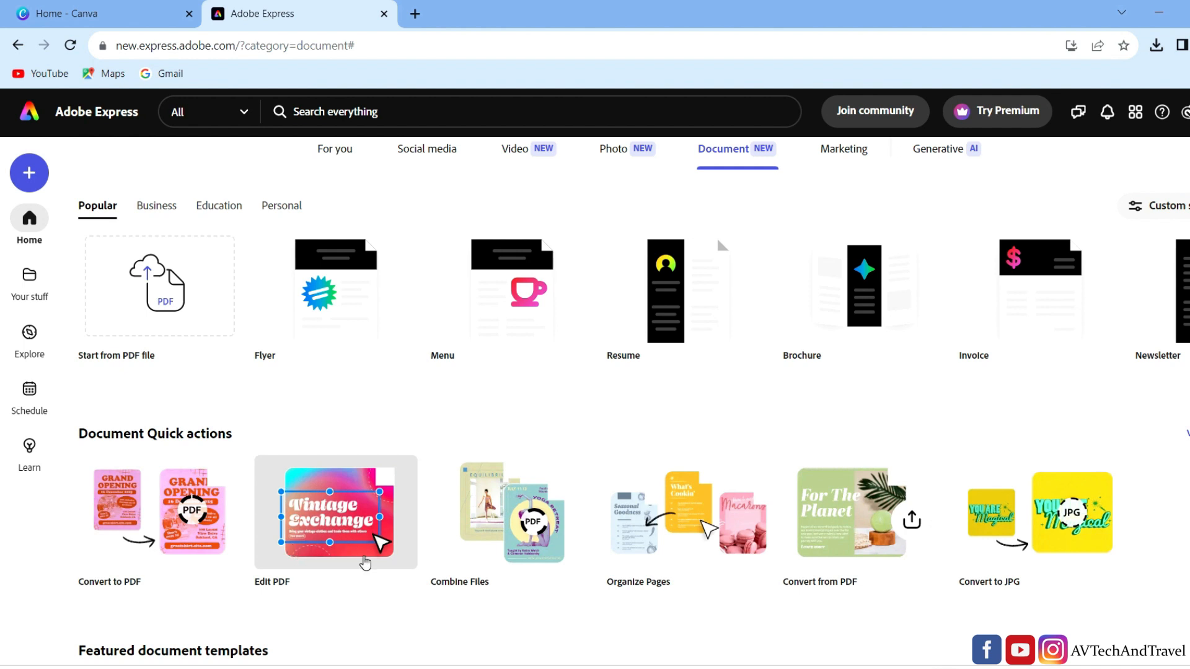
{"action": "scroll", "coordinate": [576, 581], "scroll_direction": "down", "scroll_amount": 3}
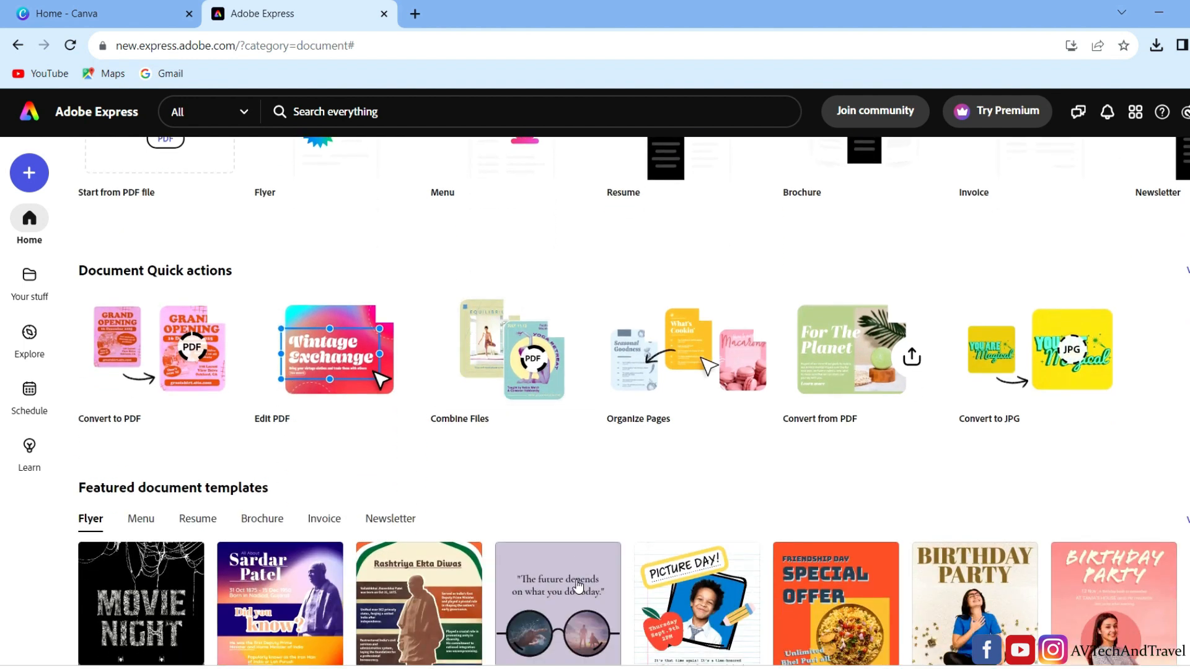
{"action": "scroll", "coordinate": [577, 579], "scroll_direction": "down", "scroll_amount": 1}
{"action": "scroll", "coordinate": [576, 585], "scroll_direction": "up", "scroll_amount": 3}
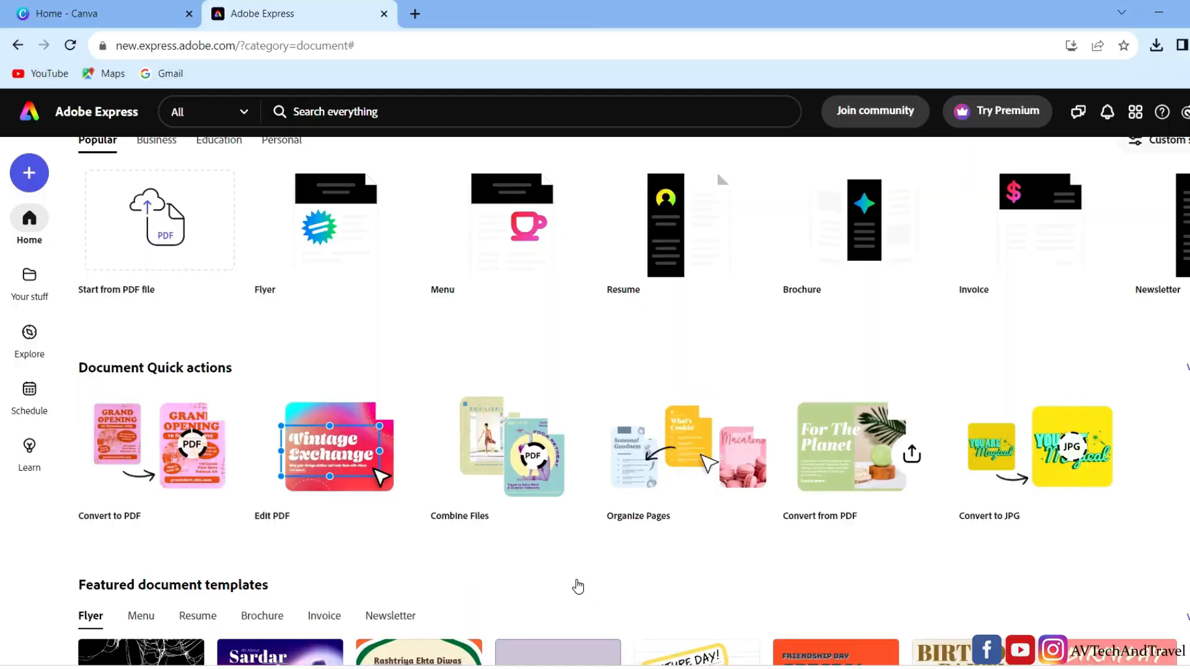
{"action": "left_click", "coordinate": [339, 430]}
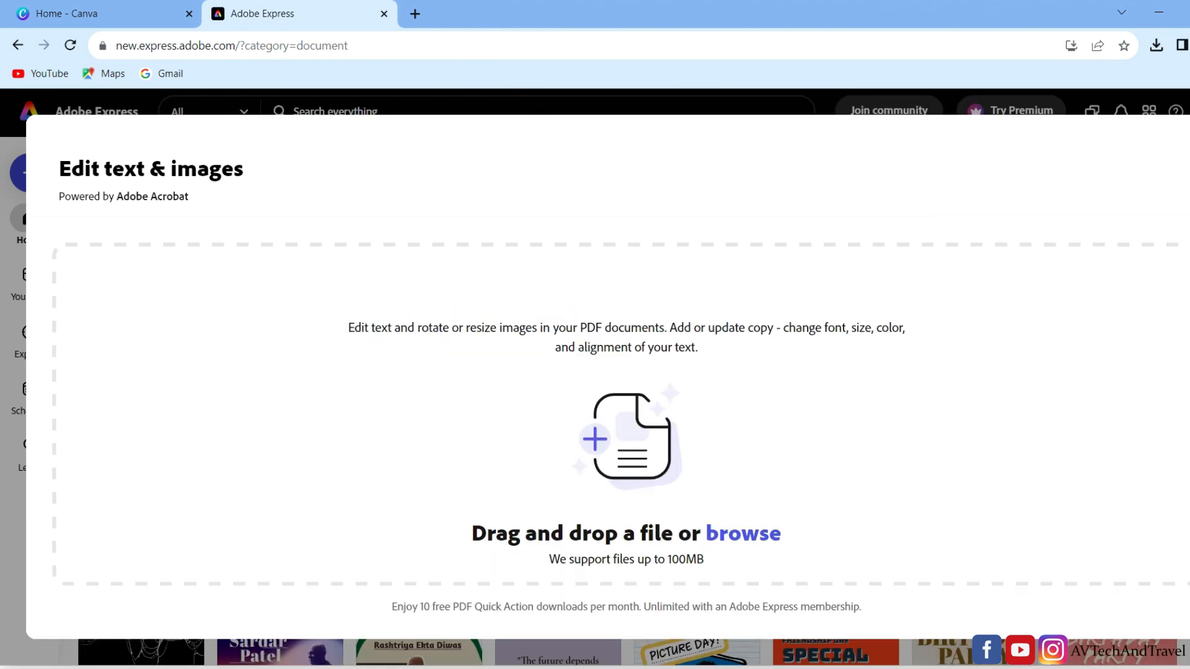
- Load the original classification-and-naming-of-plants.pdf from the Downloads folder into the Edit text & images editor and maximize the browser window
{"action": "left_click", "coordinate": [1186, 12]}
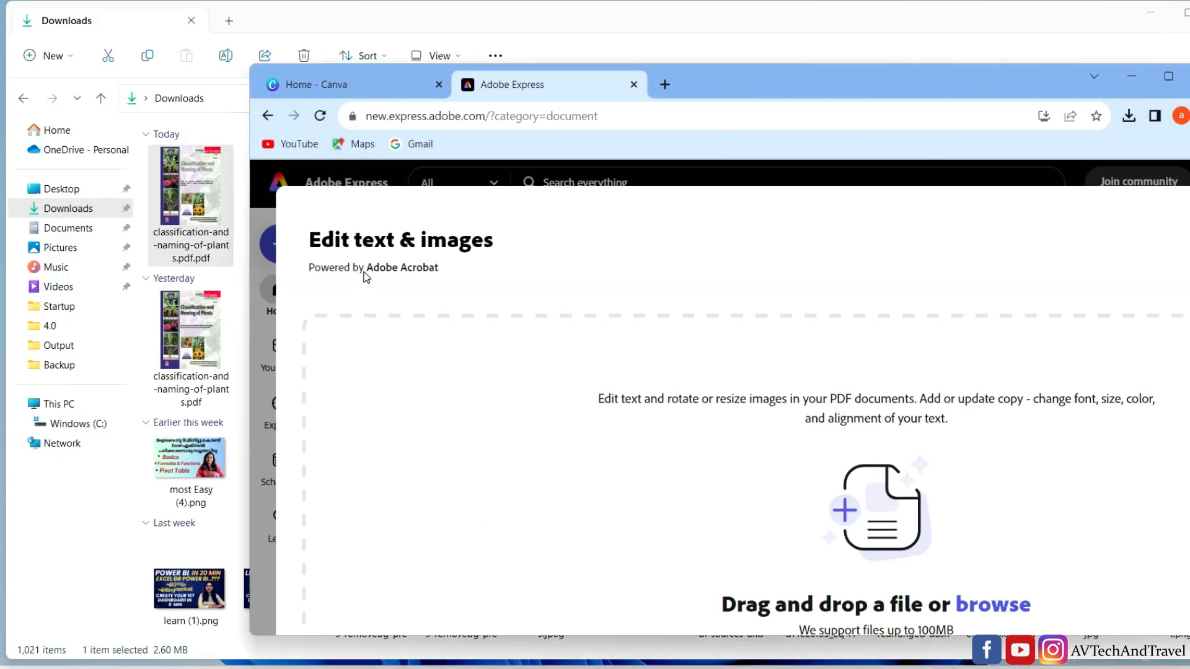
{"action": "left_click_drag", "start_coordinate": [180, 347], "coordinate": [749, 477]}
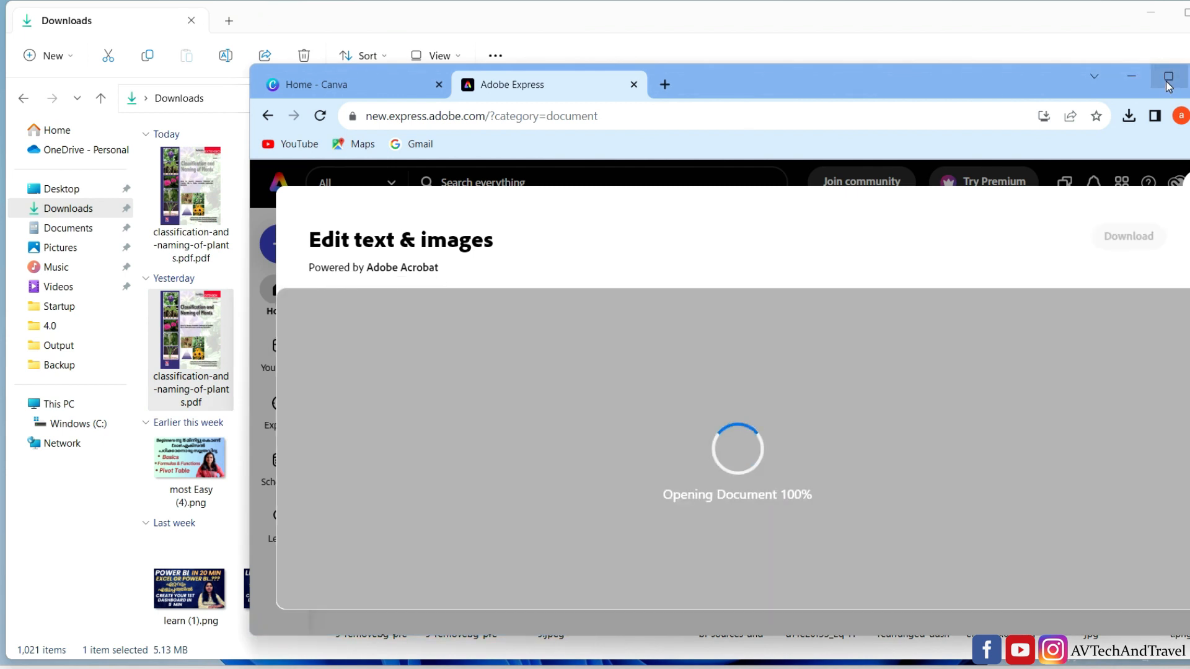
{"action": "left_click", "coordinate": [1167, 83]}
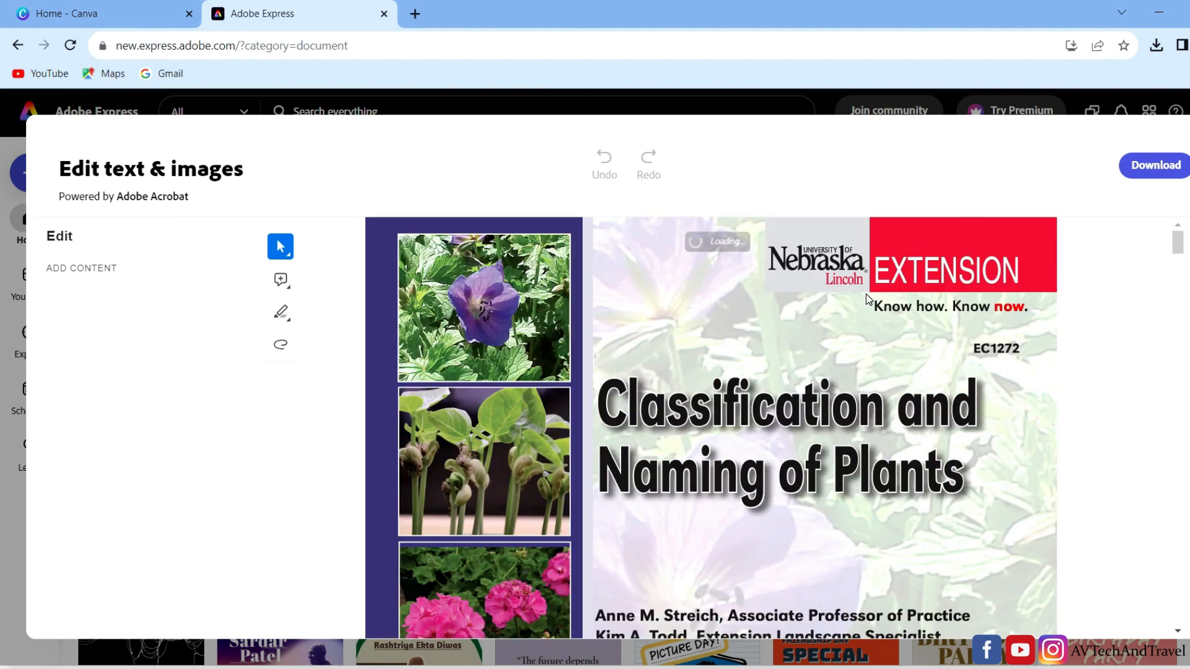
{"action": "scroll", "coordinate": [667, 411], "scroll_direction": "down", "scroll_amount": 5}
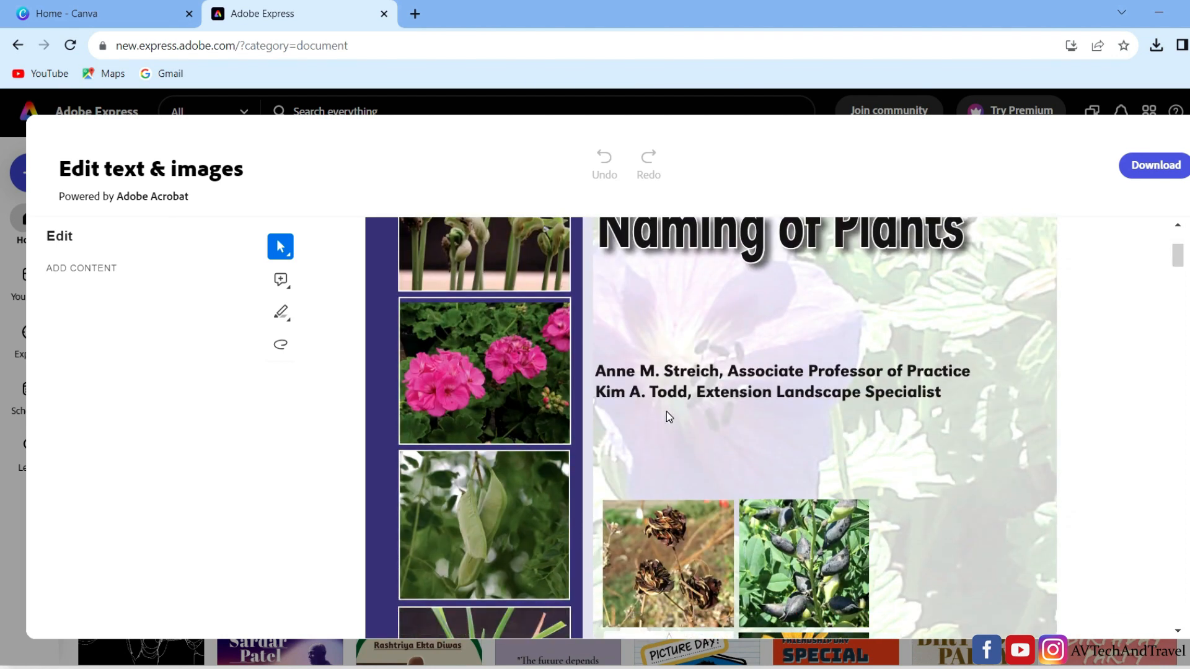
- Cut the two author lines beneath the Classification and Naming of Plants title on the article's opening page
{"action": "scroll", "coordinate": [667, 411], "scroll_direction": "up", "scroll_amount": 5}
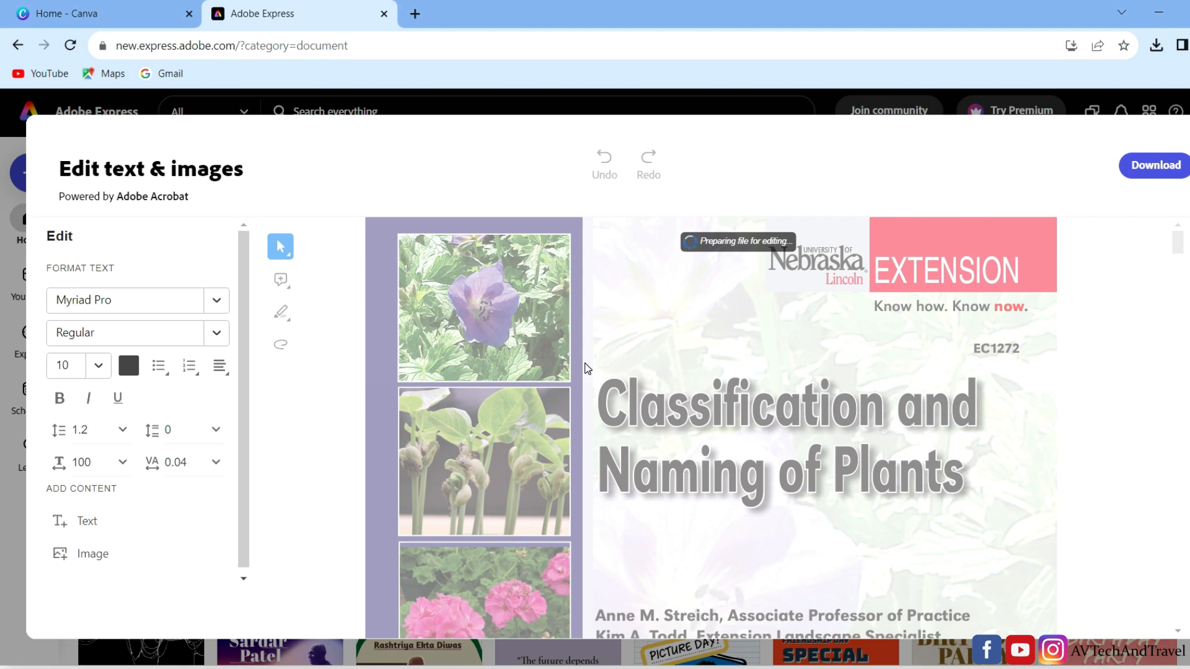
{"action": "scroll", "coordinate": [587, 368], "scroll_direction": "down", "scroll_amount": 6}
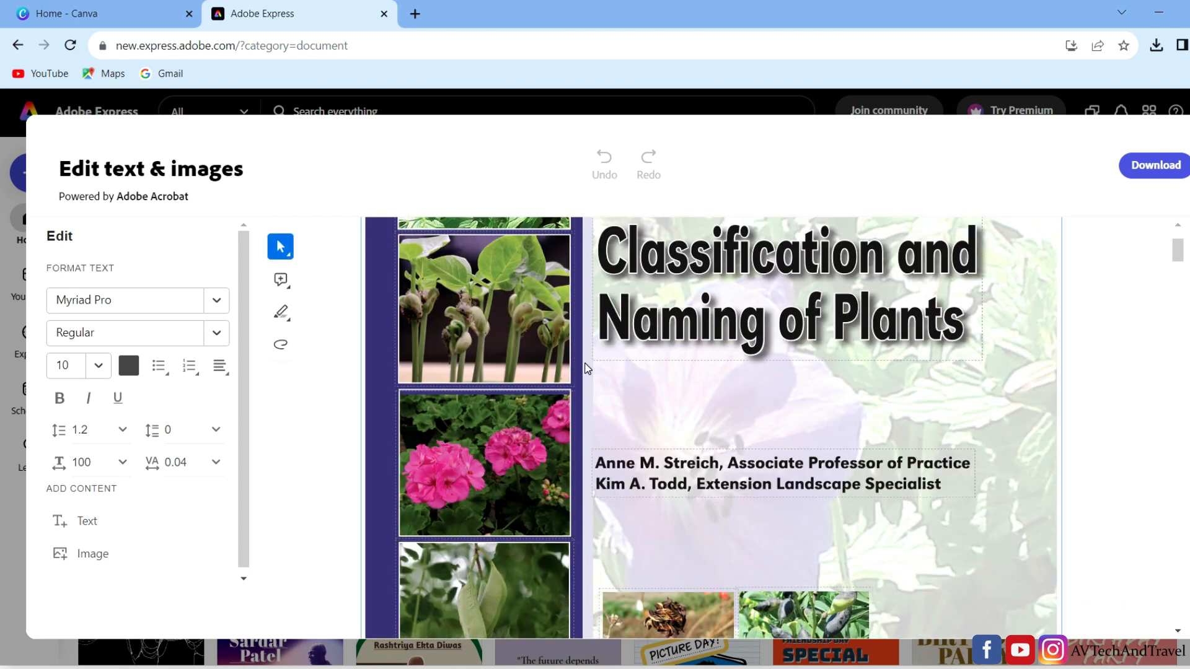
{"action": "scroll", "coordinate": [682, 409], "scroll_direction": "up", "scroll_amount": 4}
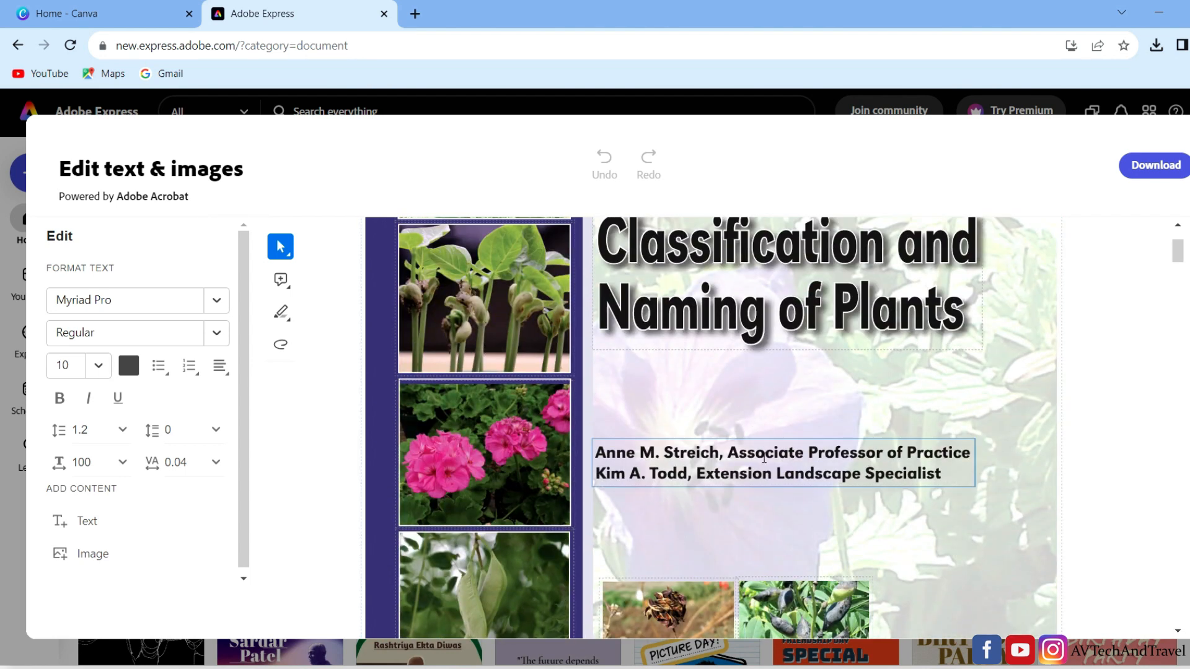
{"action": "left_click", "coordinate": [844, 459]}
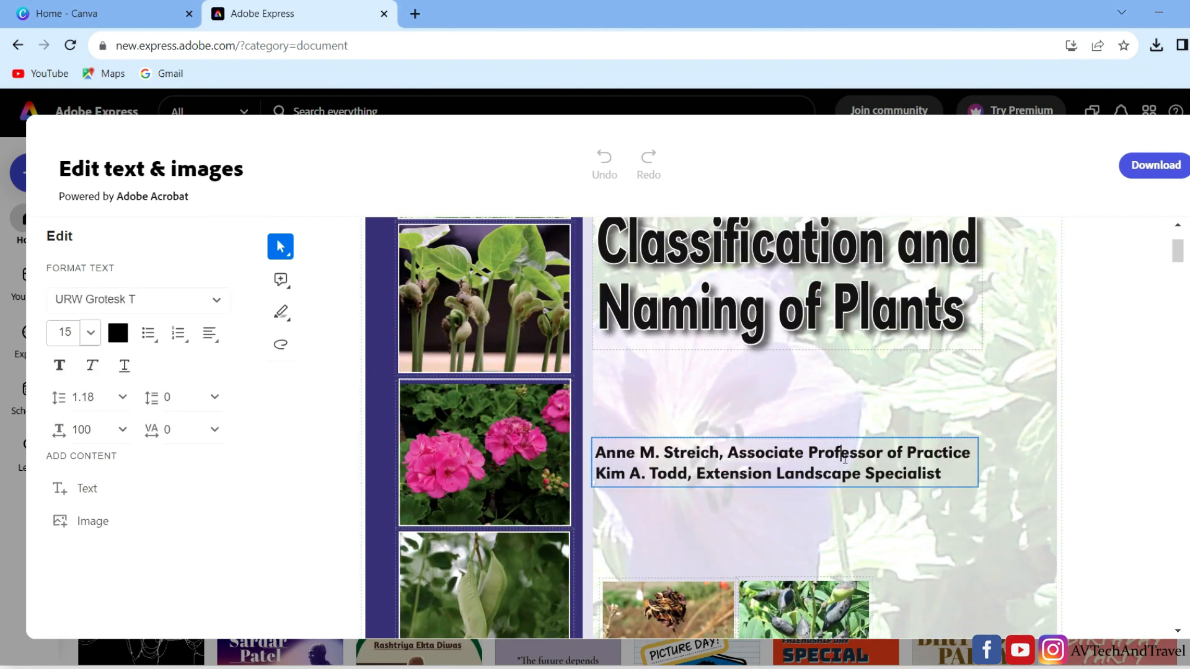
{"action": "double_click", "coordinate": [844, 456]}
{"action": "key", "text": "ctrl+c"}
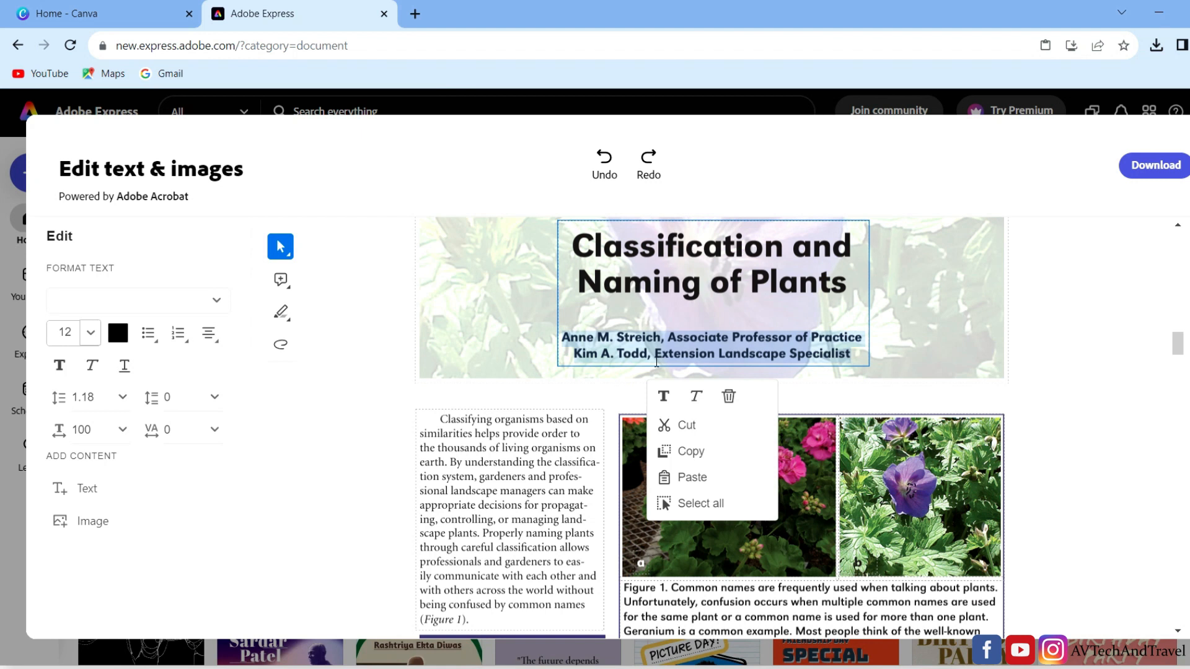
{"action": "left_click", "coordinate": [693, 426]}
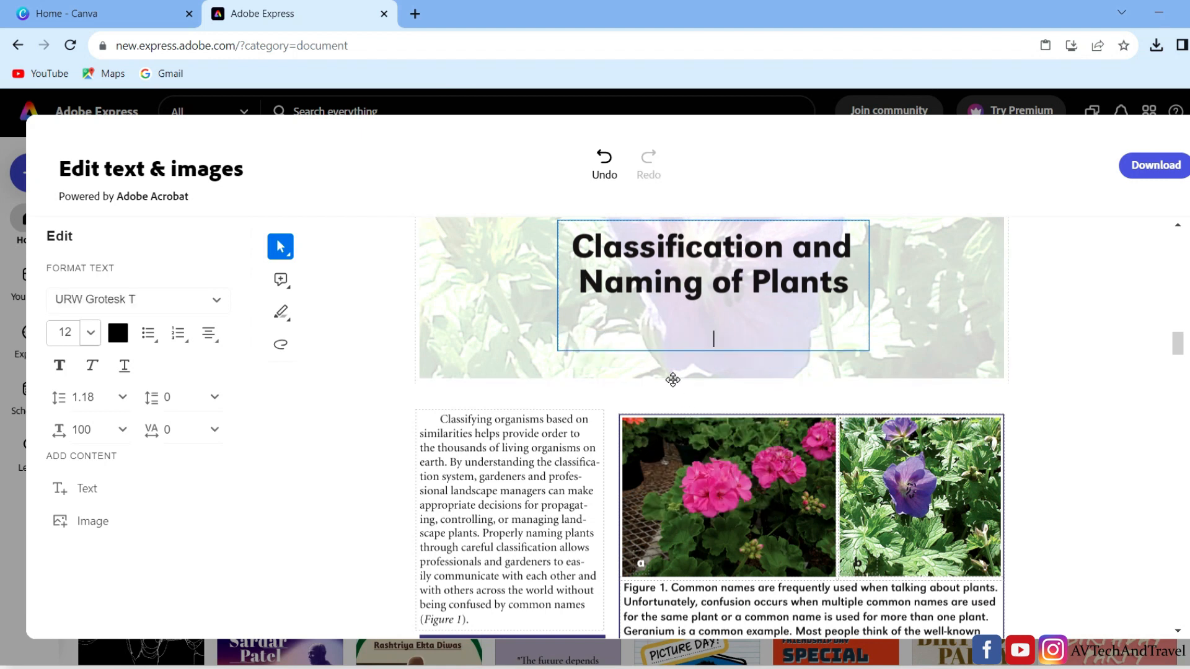
- Shorten the "Plant Classification and Naming" section heading on page 5 to "Plant Classification"
{"action": "left_click", "coordinate": [741, 247]}
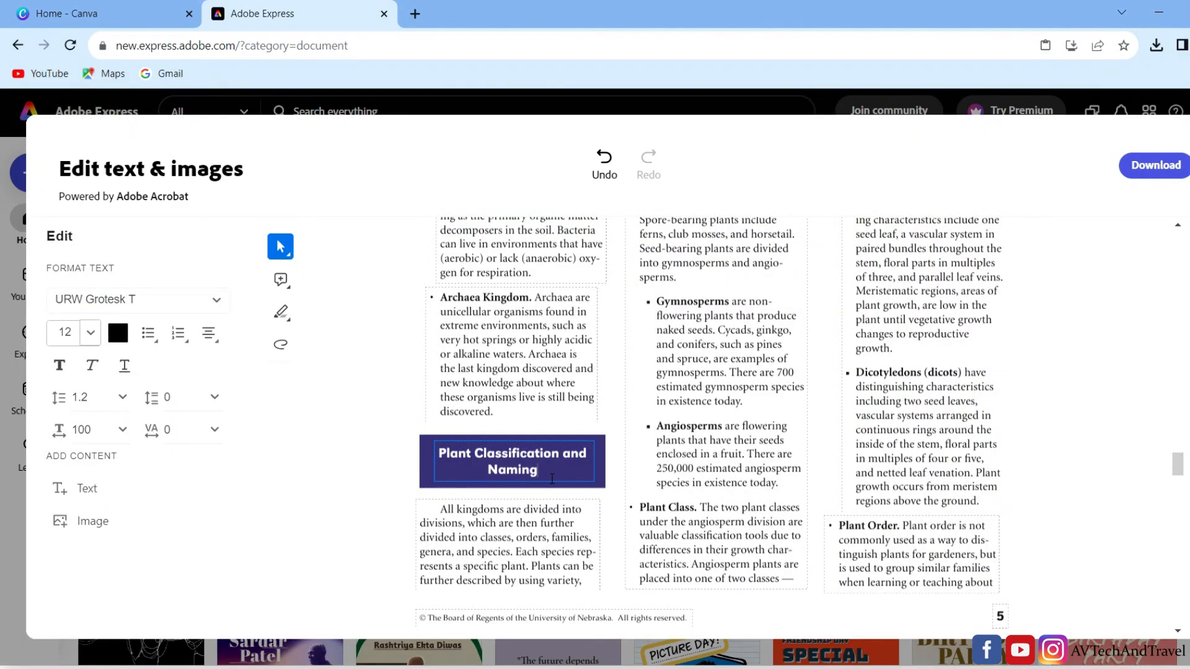
{"action": "key", "text": "BackSpace"}
{"action": "key", "text": "BackSpace"}
{"action": "key", "text": "BackSpace"}
{"action": "key", "text": "BackSpace"}
{"action": "key", "text": "BackSpace"}
{"action": "key", "text": "BackSpace"}
{"action": "key", "text": "BackSpace"}
{"action": "key", "text": "BackSpace"}
{"action": "key", "text": "BackSpace"}
{"action": "key", "text": "BackSpace"}
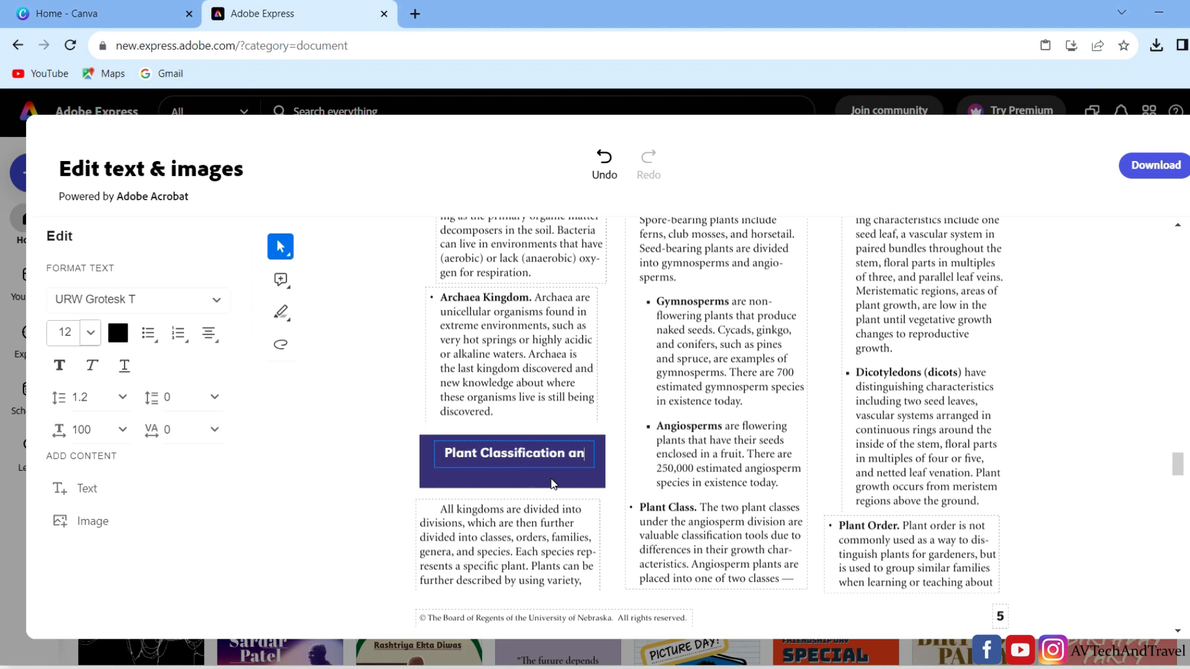
{"action": "left_click_drag", "start_coordinate": [551, 467], "coordinate": [544, 474]}
{"action": "left_click", "coordinate": [337, 367]}
{"action": "scroll", "coordinate": [715, 422], "scroll_direction": "down", "scroll_amount": 3}
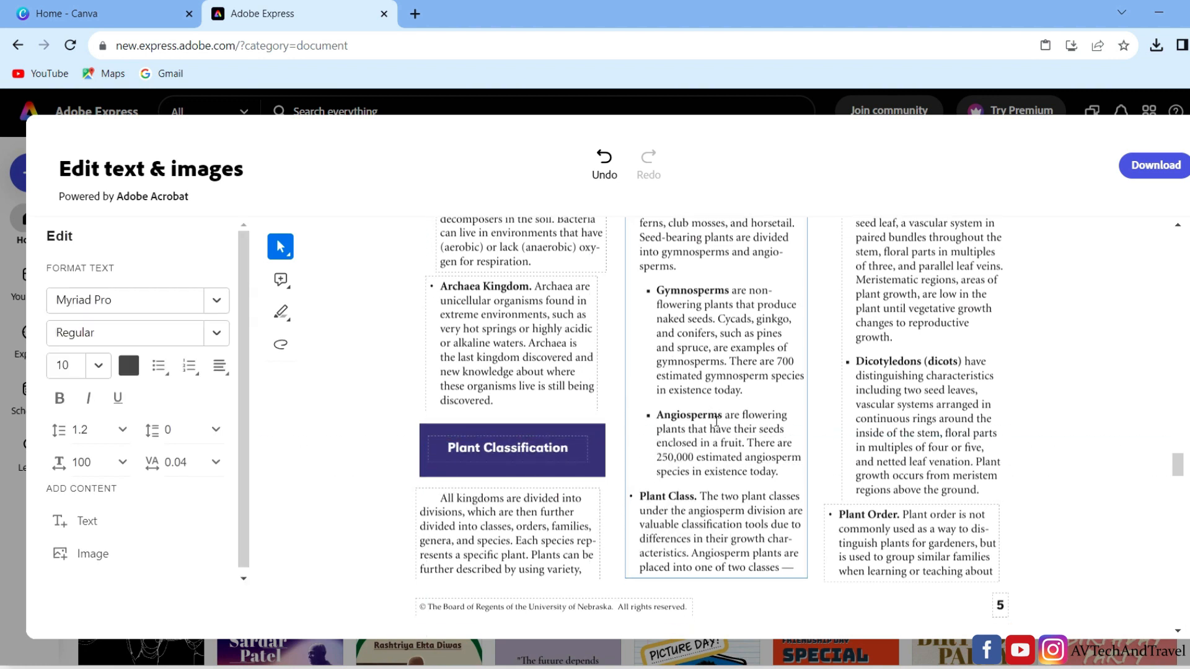
- Reposition and resize the seed pod photos in Figure 5 so they stand apart above the caption
{"action": "scroll", "coordinate": [715, 421], "scroll_direction": "up", "scroll_amount": 2}
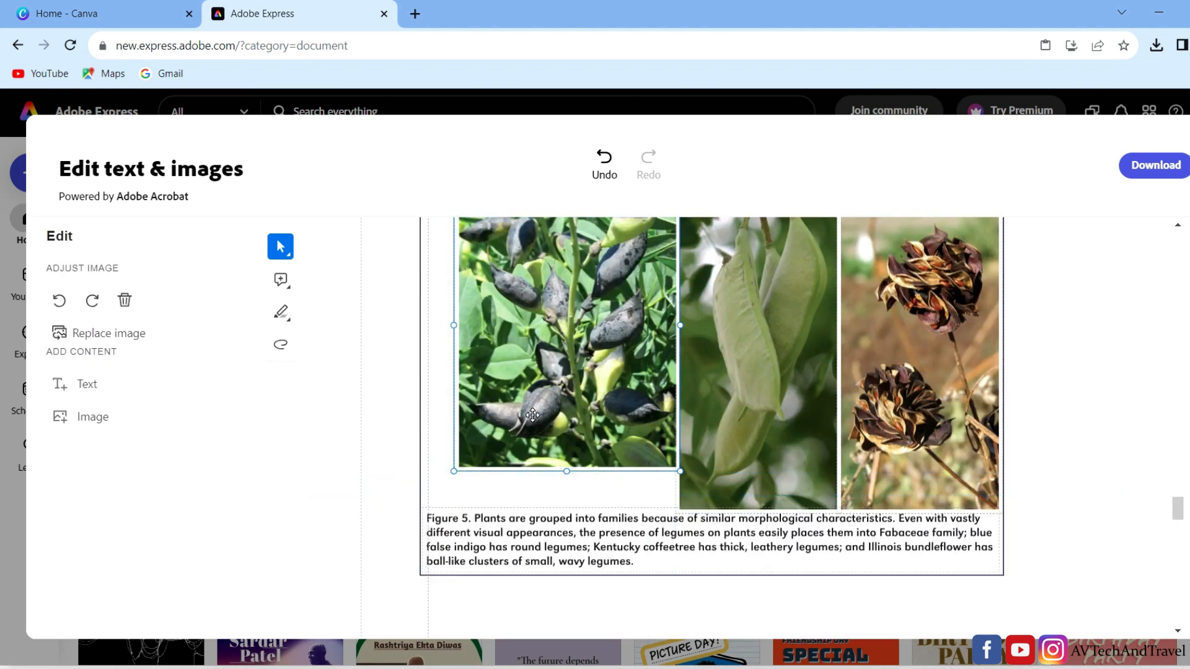
{"action": "left_click", "coordinate": [534, 411]}
{"action": "left_click", "coordinate": [753, 421]}
{"action": "left_click_drag", "start_coordinate": [675, 514], "coordinate": [700, 460]}
{"action": "left_click_drag", "start_coordinate": [737, 387], "coordinate": [702, 419]}
{"action": "left_click", "coordinate": [863, 474]}
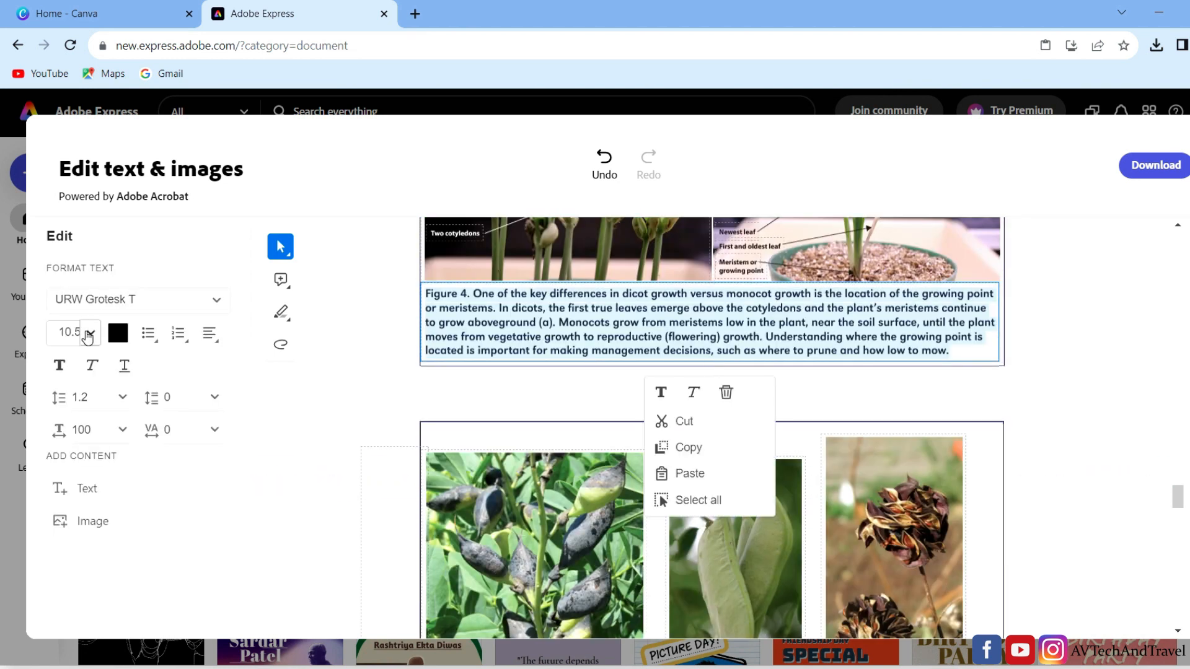
- Set the font size of the whole Figure 4 caption on page 6 to 14
{"action": "left_click", "coordinate": [91, 333]}
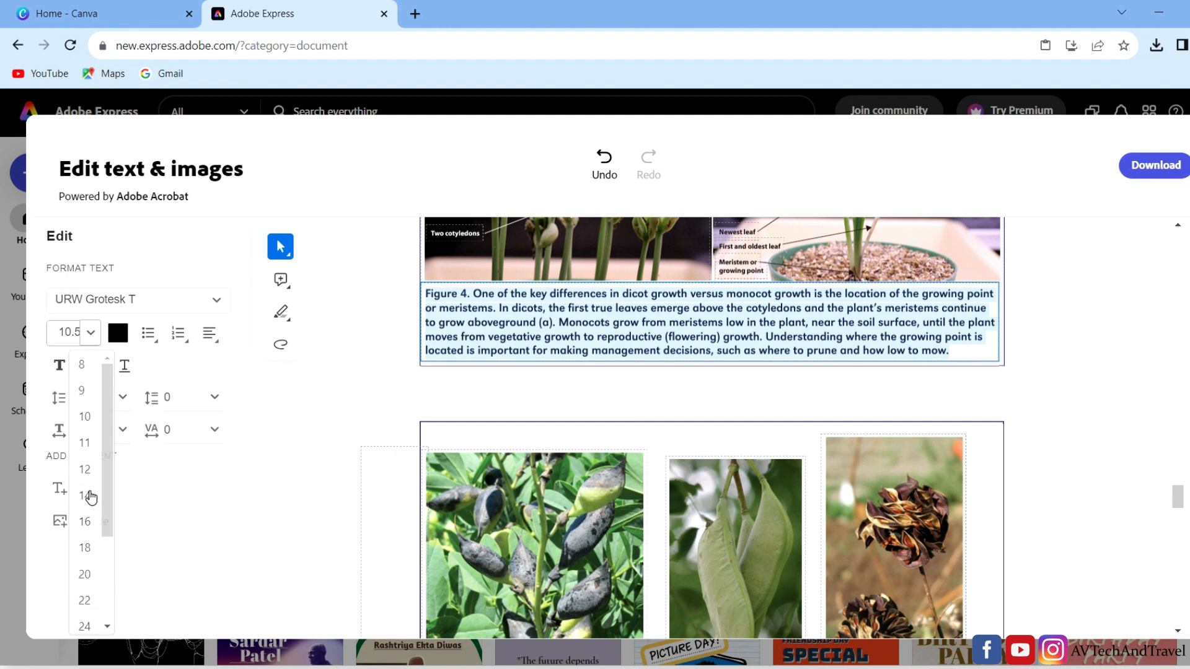
{"action": "left_click", "coordinate": [90, 494]}
{"action": "left_click", "coordinate": [1001, 326]}
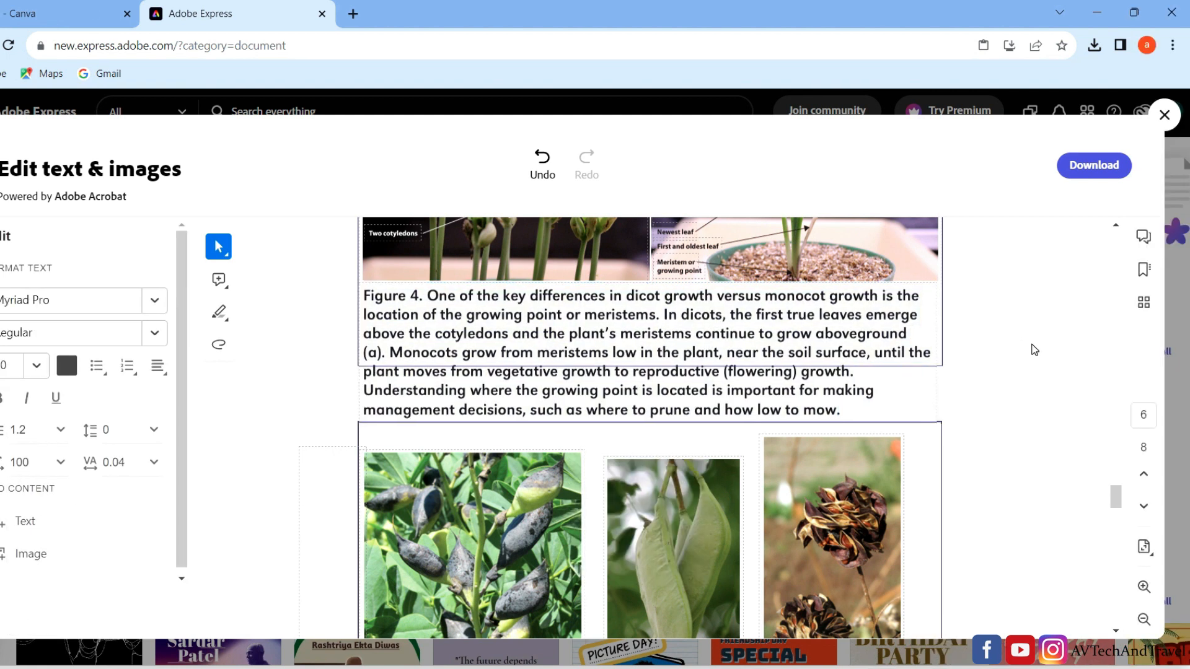
- Download the edited PDF and check it in the browser's recent download history
{"action": "left_click", "coordinate": [1095, 169]}
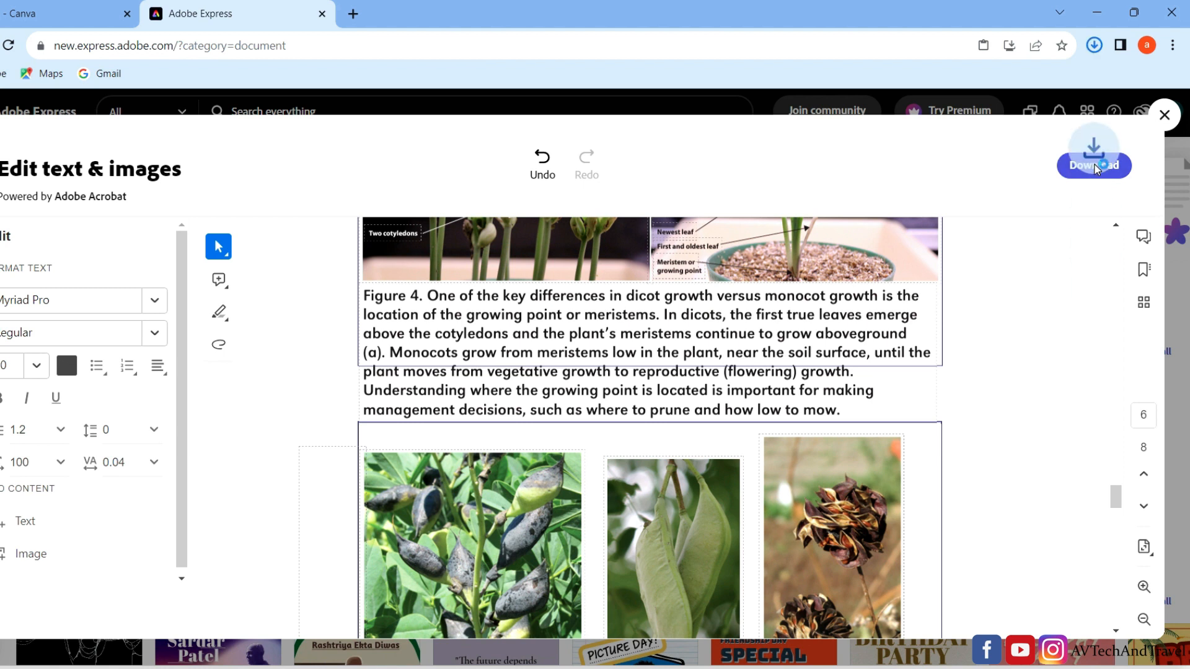
{"action": "left_click", "coordinate": [1092, 50]}
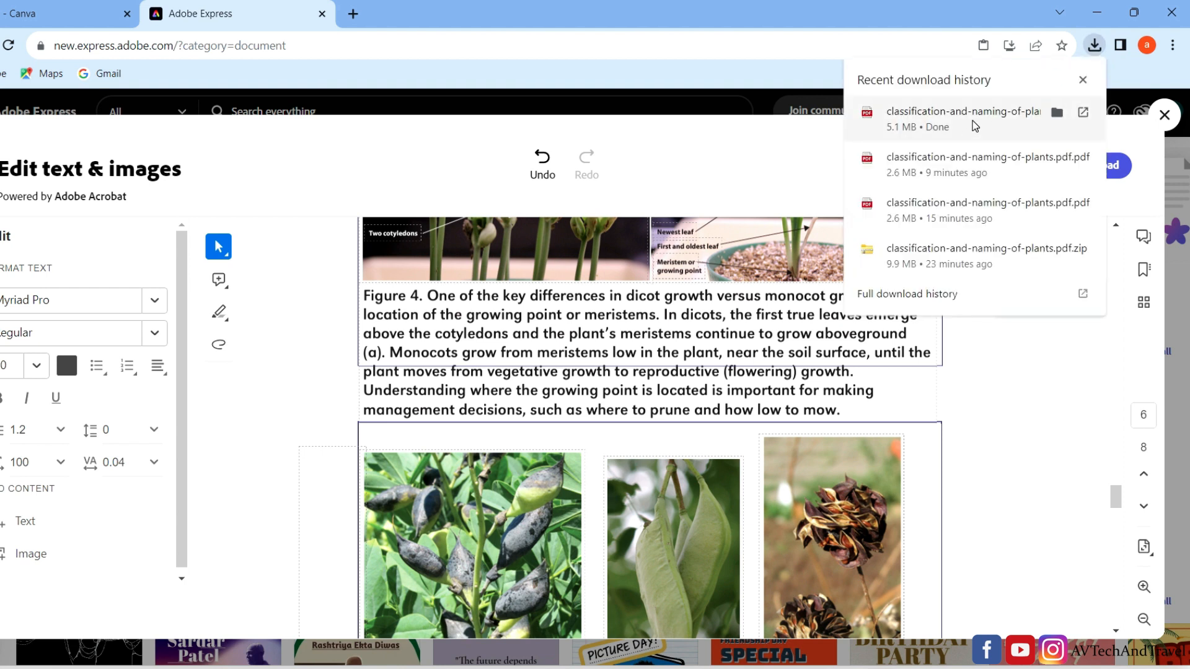
{"action": "left_click", "coordinate": [1073, 386]}
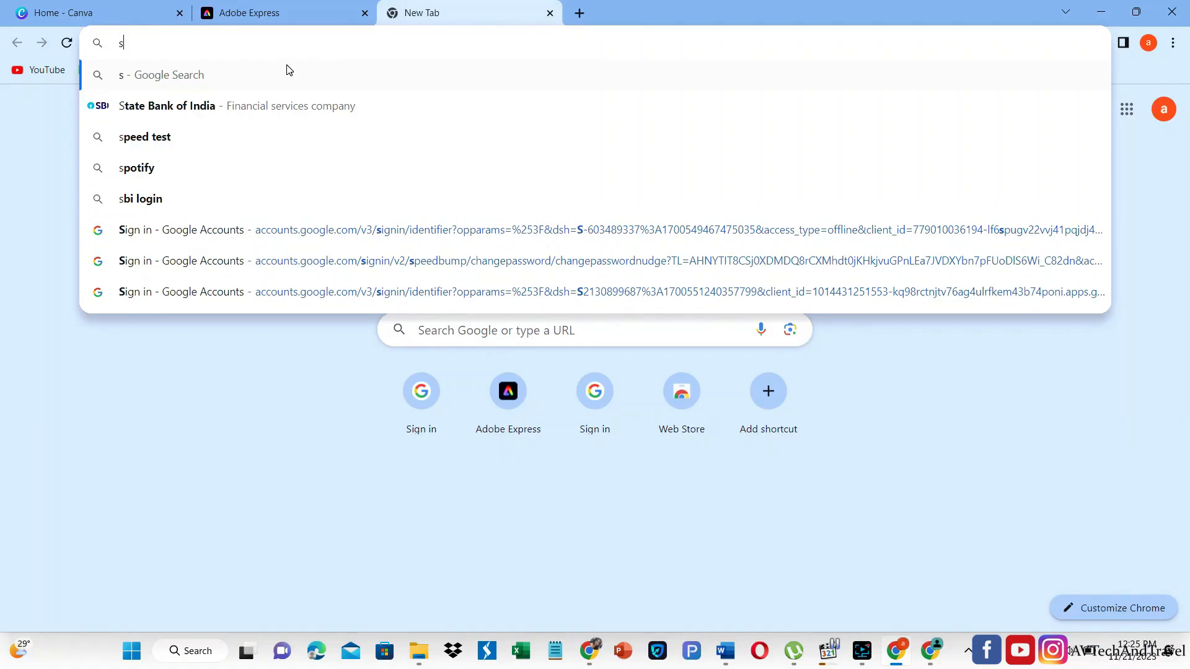
- Search the web for sejda in a new browser tab, and open the Online PDF editor on sejda.com
{"action": "type", "text": "aje"}
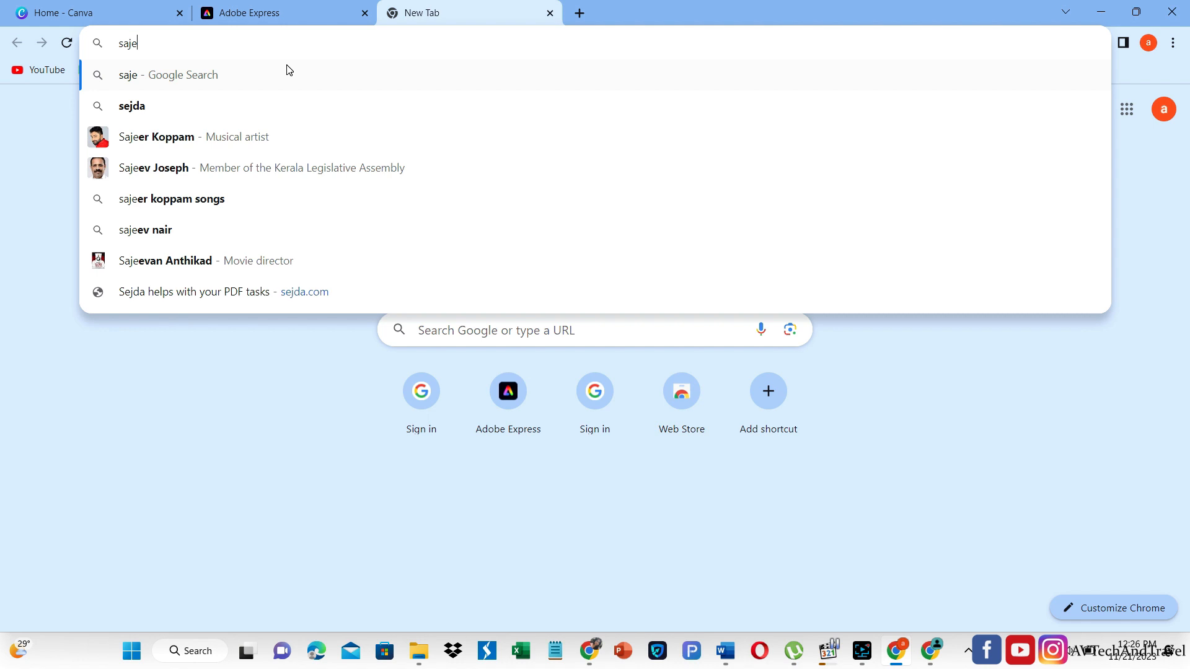
{"action": "left_click", "coordinate": [229, 109]}
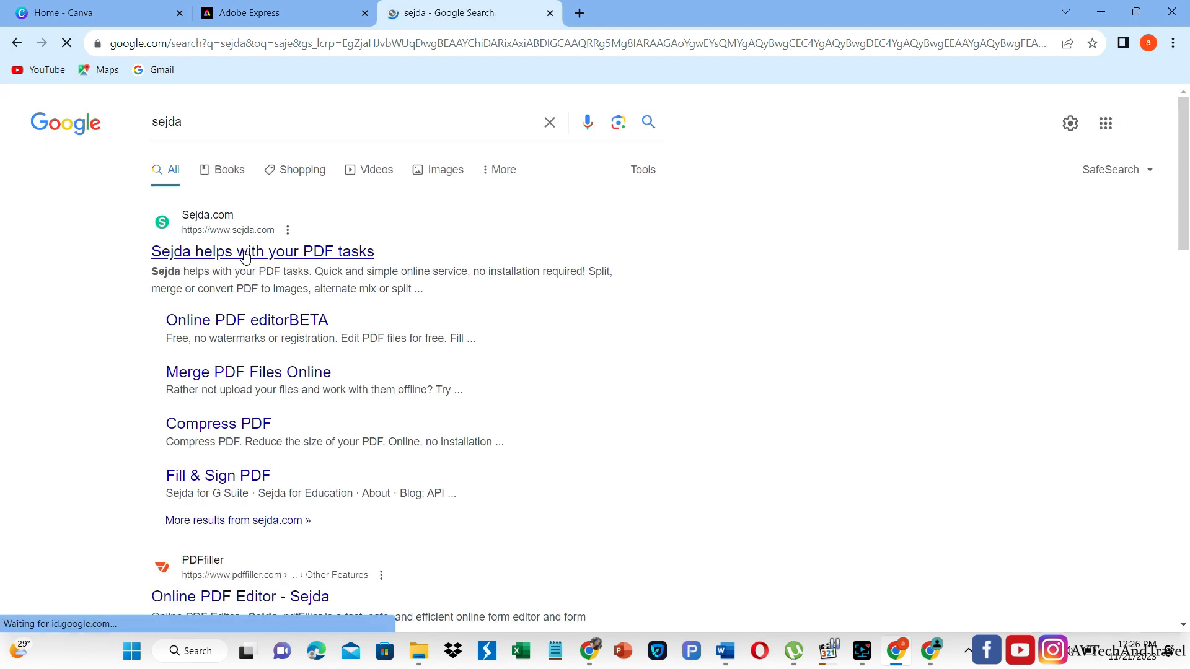
{"action": "left_click", "coordinate": [246, 255]}
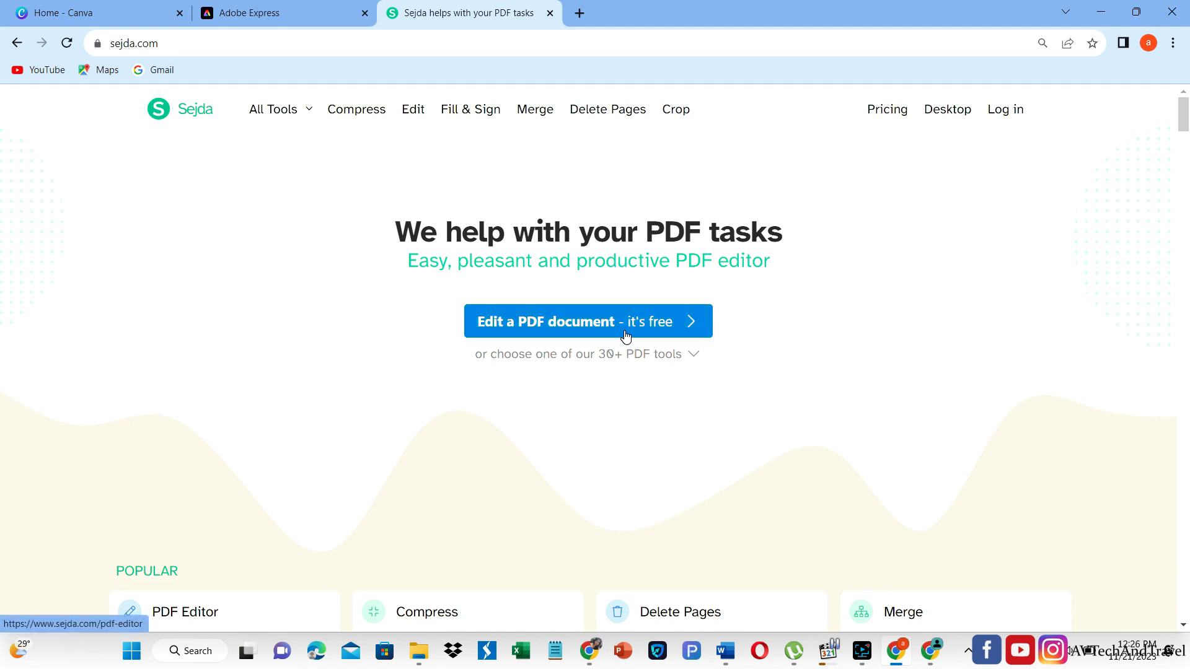
{"action": "left_click", "coordinate": [649, 327]}
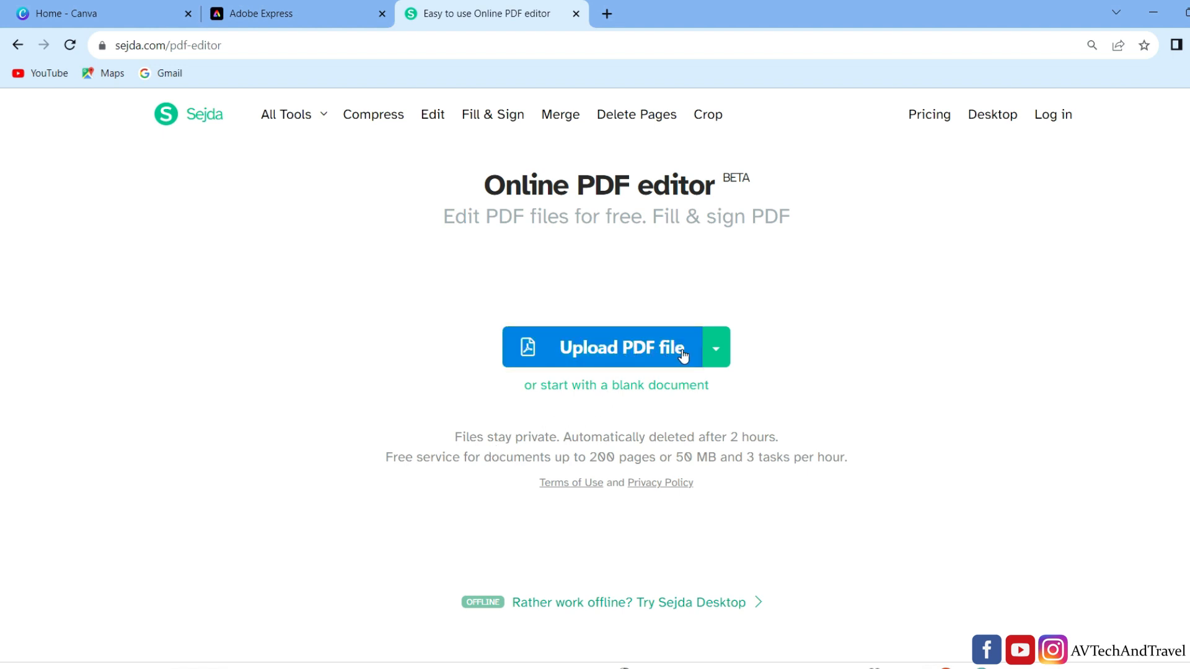
- Upload classification-and-naming-of-plants.pdf from the Downloads folder to the Sejda editor
{"action": "left_click", "coordinate": [718, 352]}
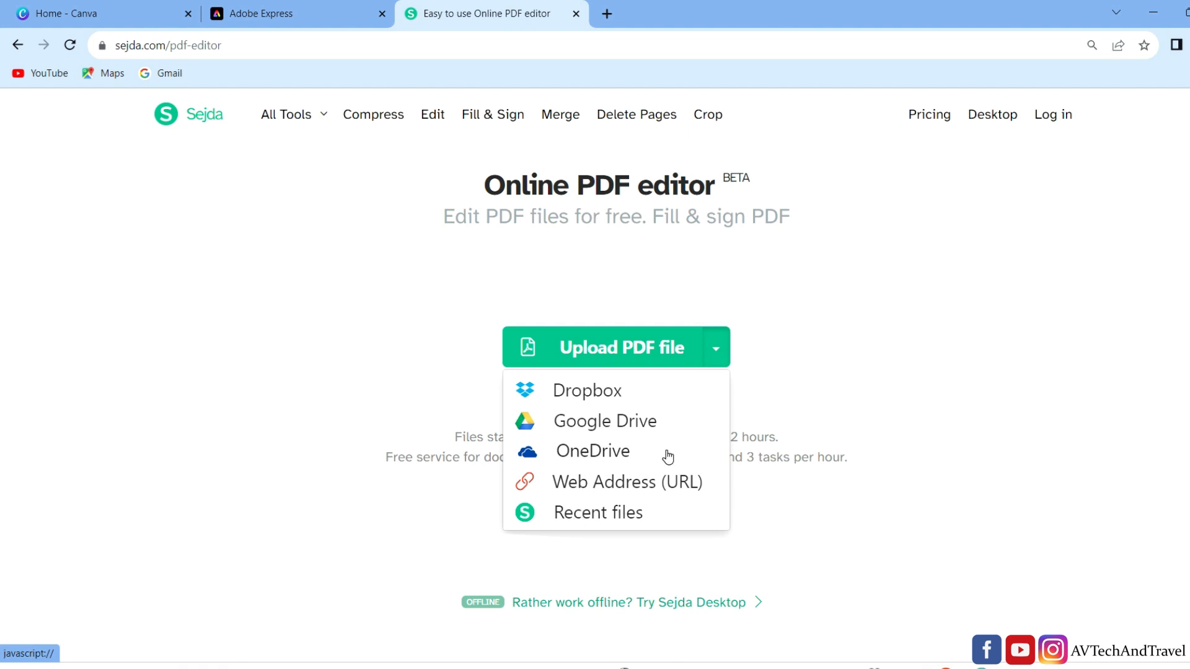
{"action": "left_click", "coordinate": [828, 358]}
{"action": "left_click", "coordinate": [610, 347]}
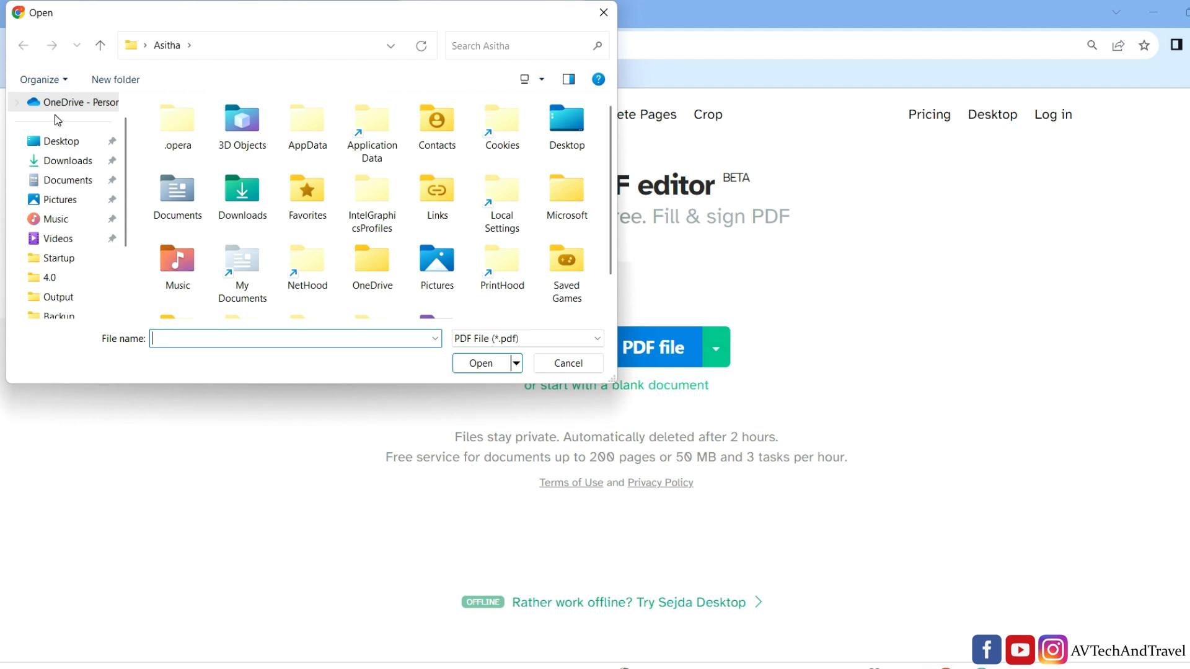
{"action": "left_click", "coordinate": [69, 160]}
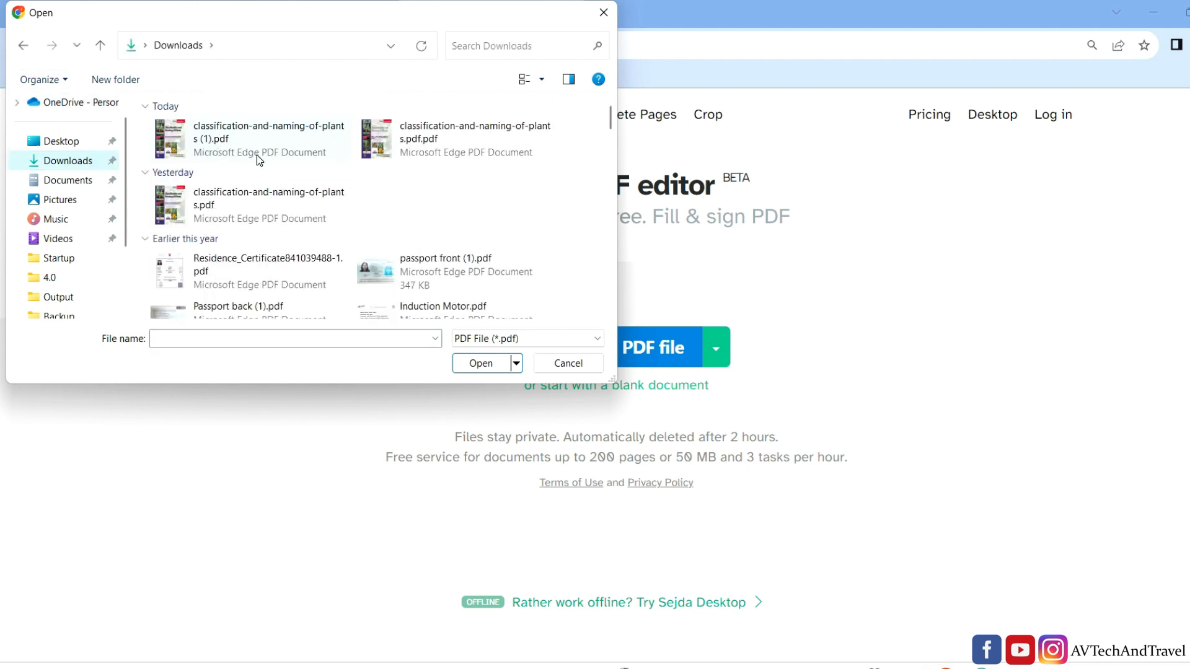
{"action": "left_click", "coordinate": [221, 214]}
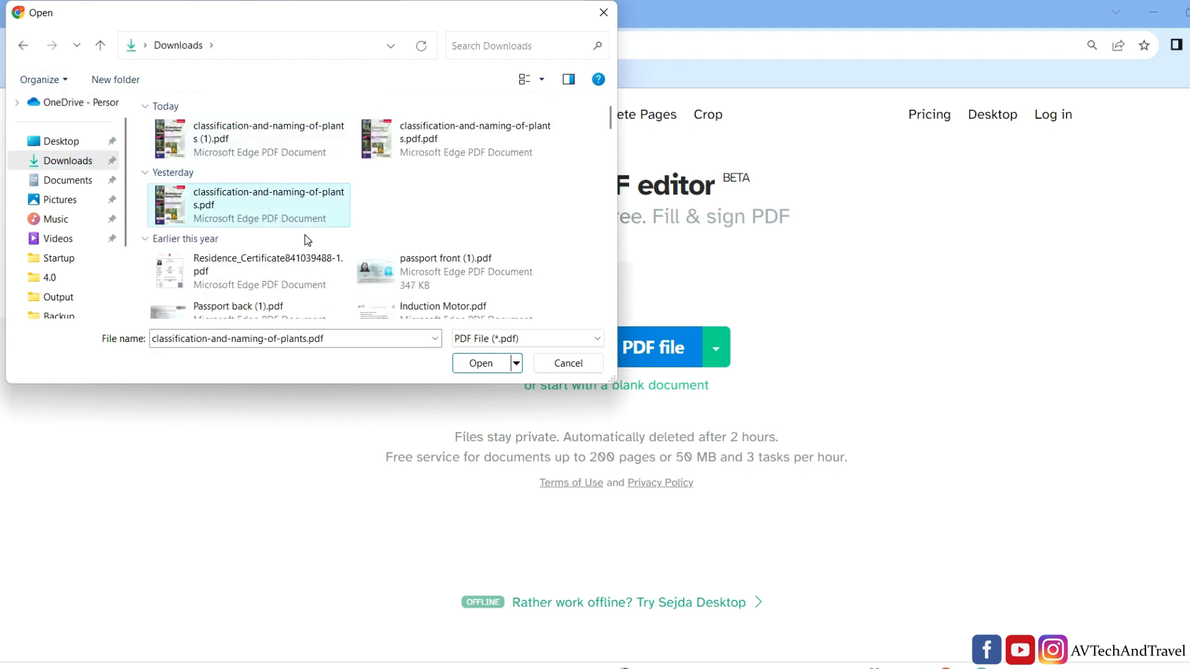
{"action": "left_click", "coordinate": [481, 363]}
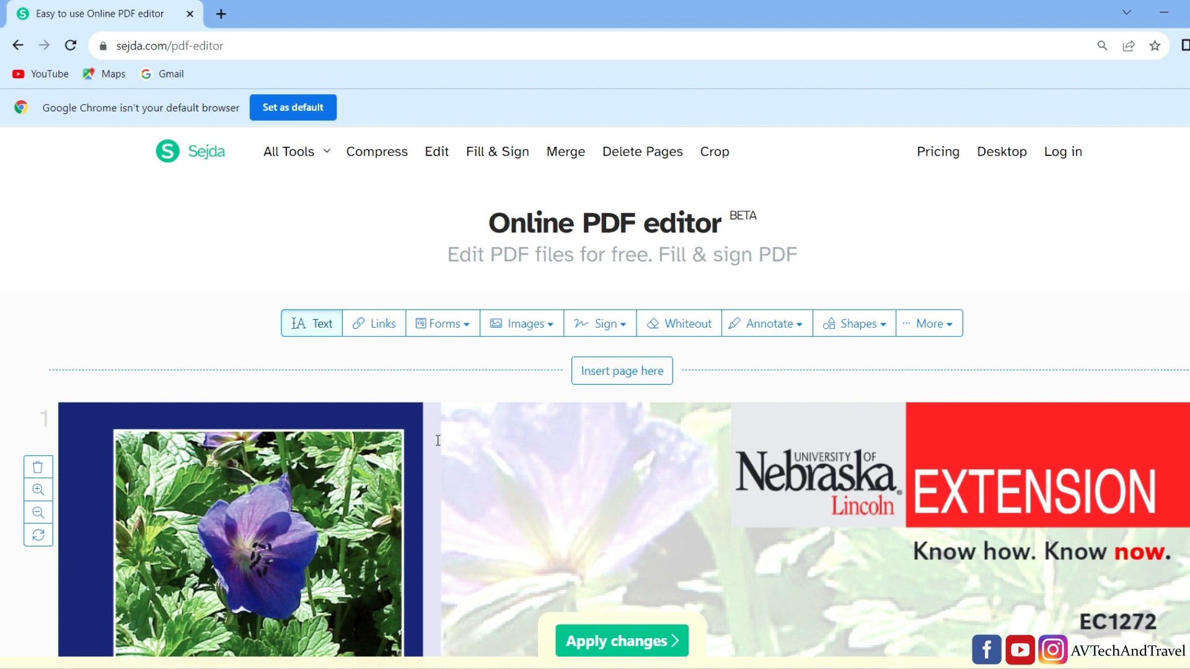
- Delete both parts of the "Know how. Know now." tagline on the cover page
{"action": "left_click", "coordinate": [997, 557]}
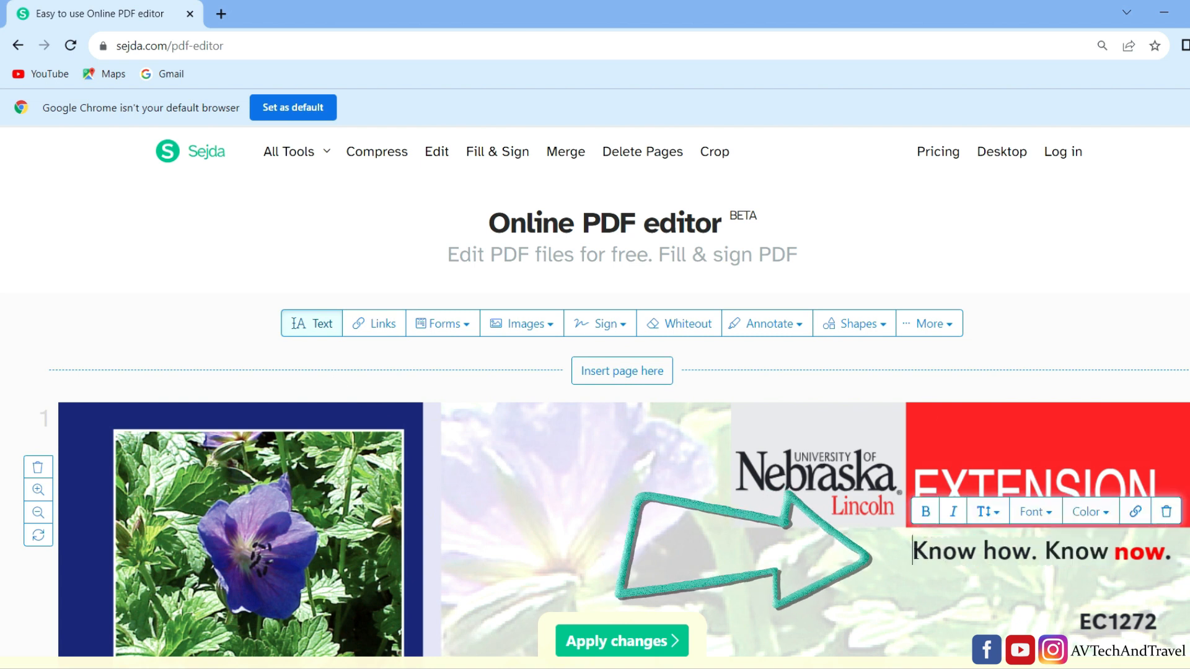
{"action": "left_click", "coordinate": [1166, 512]}
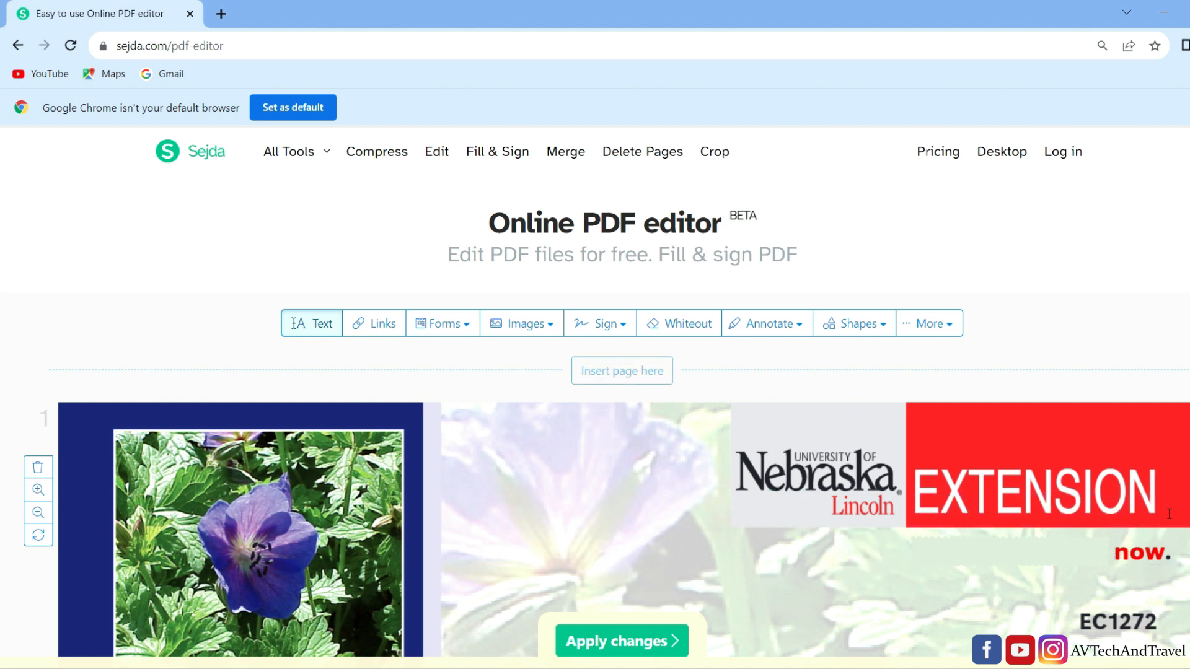
{"action": "left_click", "coordinate": [1140, 561]}
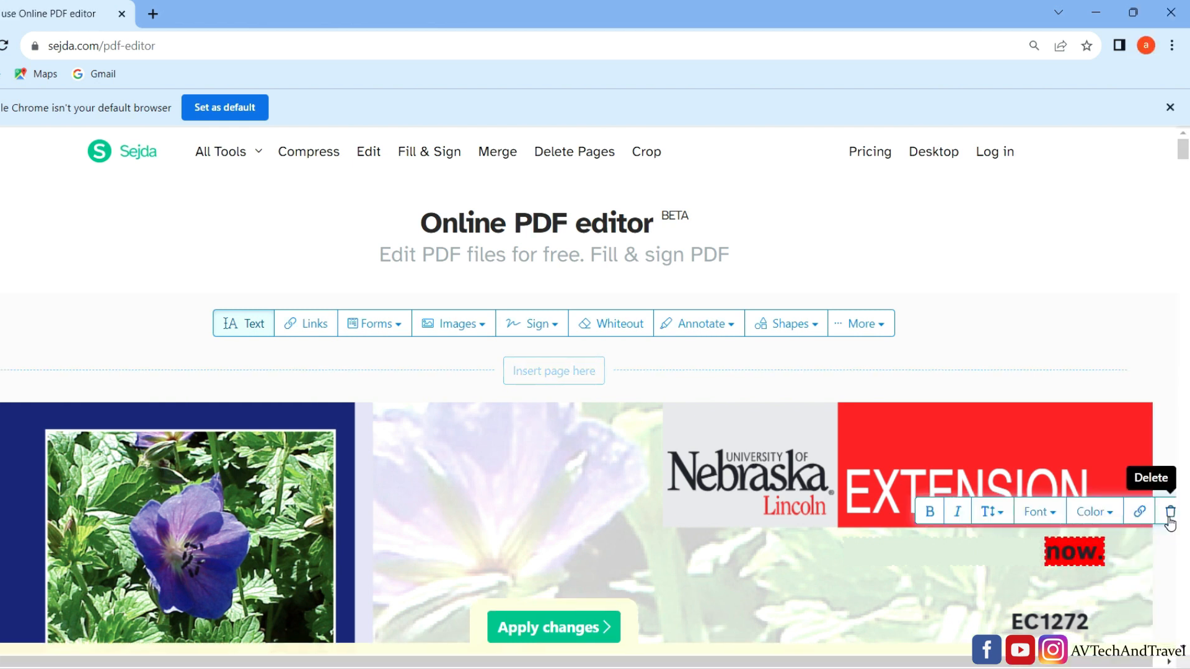
{"action": "left_click", "coordinate": [1169, 514]}
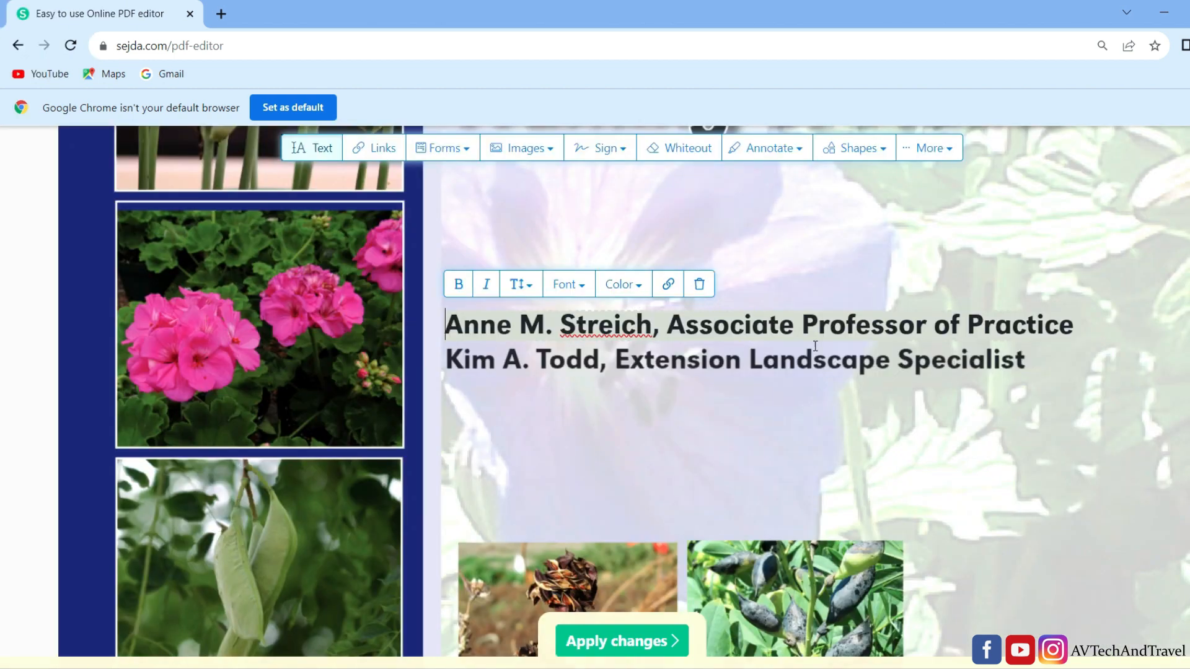
- Delete the two author lines on the cover page
{"action": "left_click", "coordinate": [699, 284]}
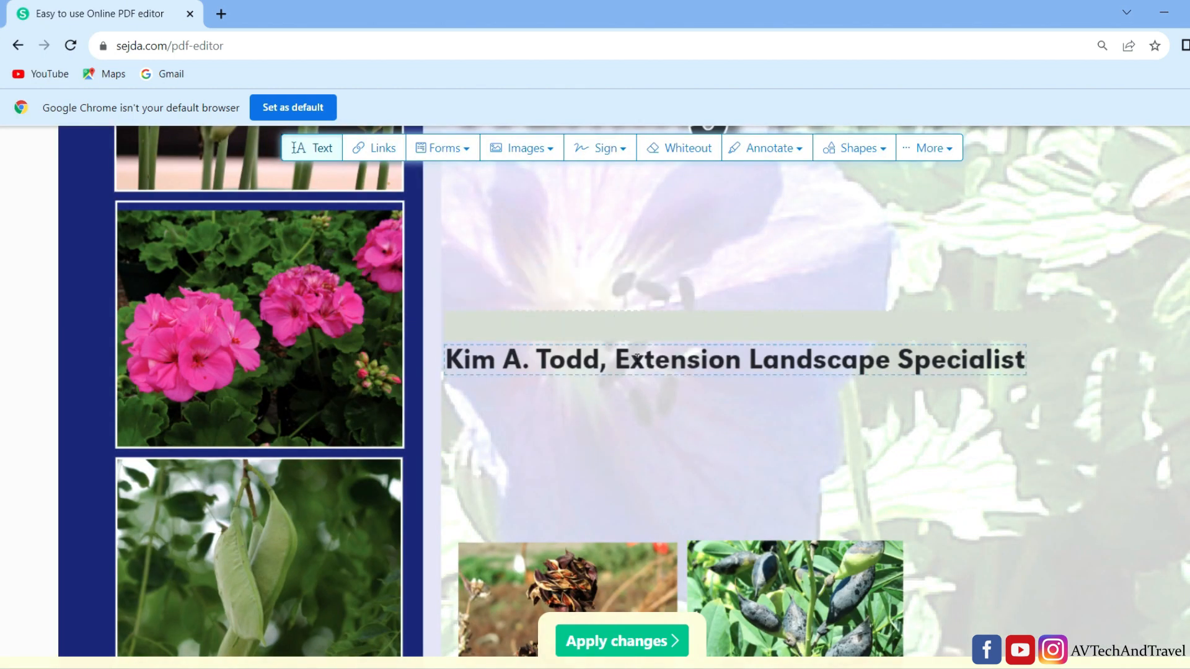
{"action": "left_click", "coordinate": [700, 338]}
{"action": "left_click", "coordinate": [700, 320]}
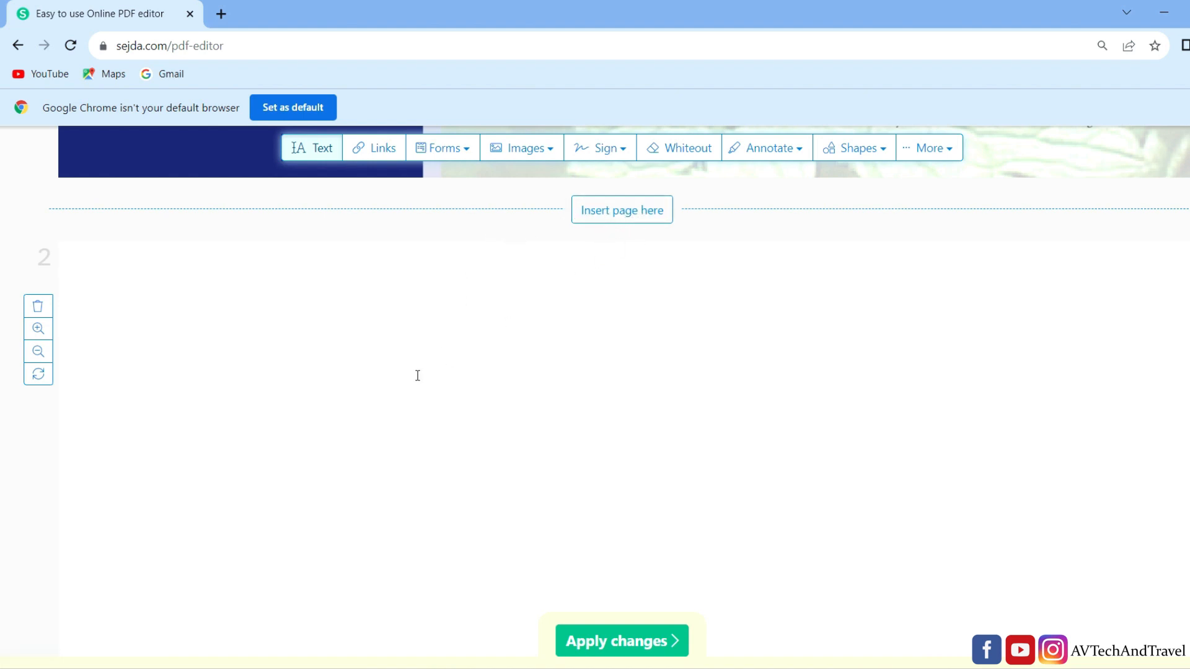
- Delete the blank second page of the document
{"action": "scroll", "coordinate": [420, 390], "scroll_direction": "down", "scroll_amount": 3}
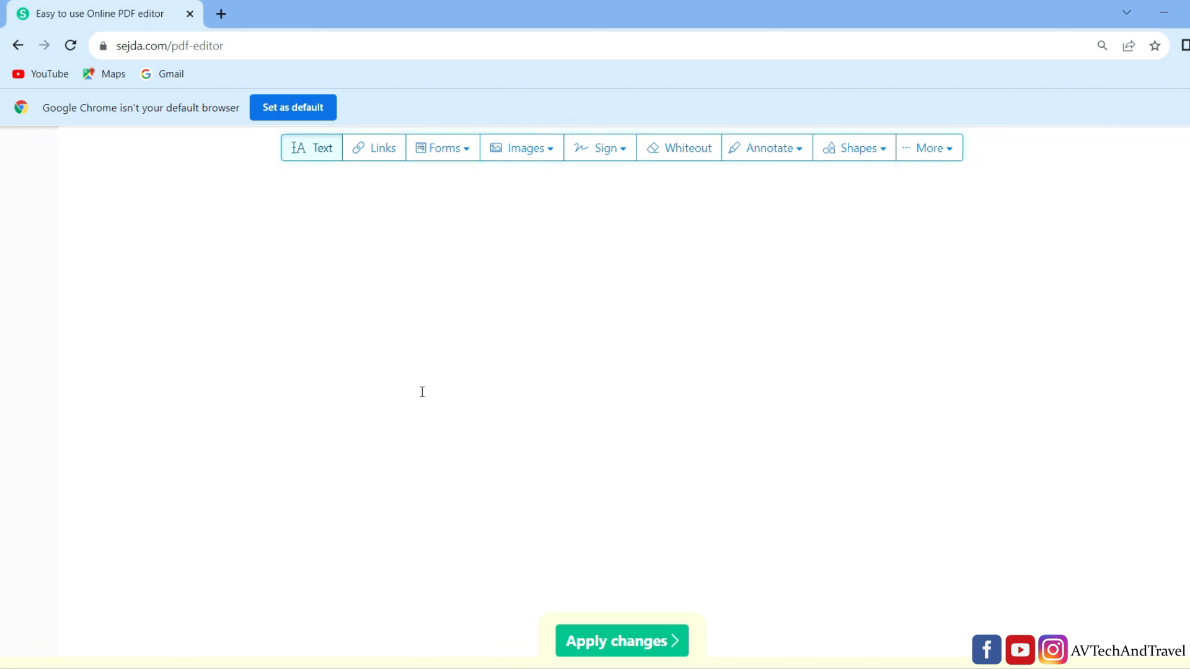
{"action": "scroll", "coordinate": [422, 391], "scroll_direction": "up", "scroll_amount": 3}
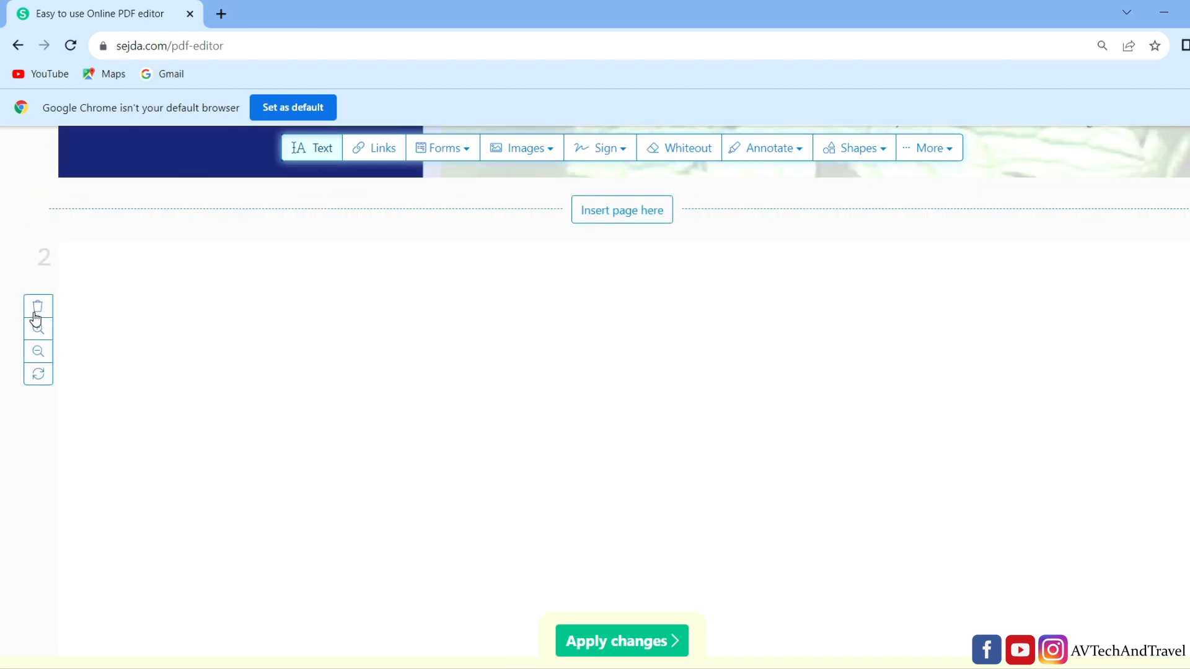
{"action": "left_click", "coordinate": [38, 310]}
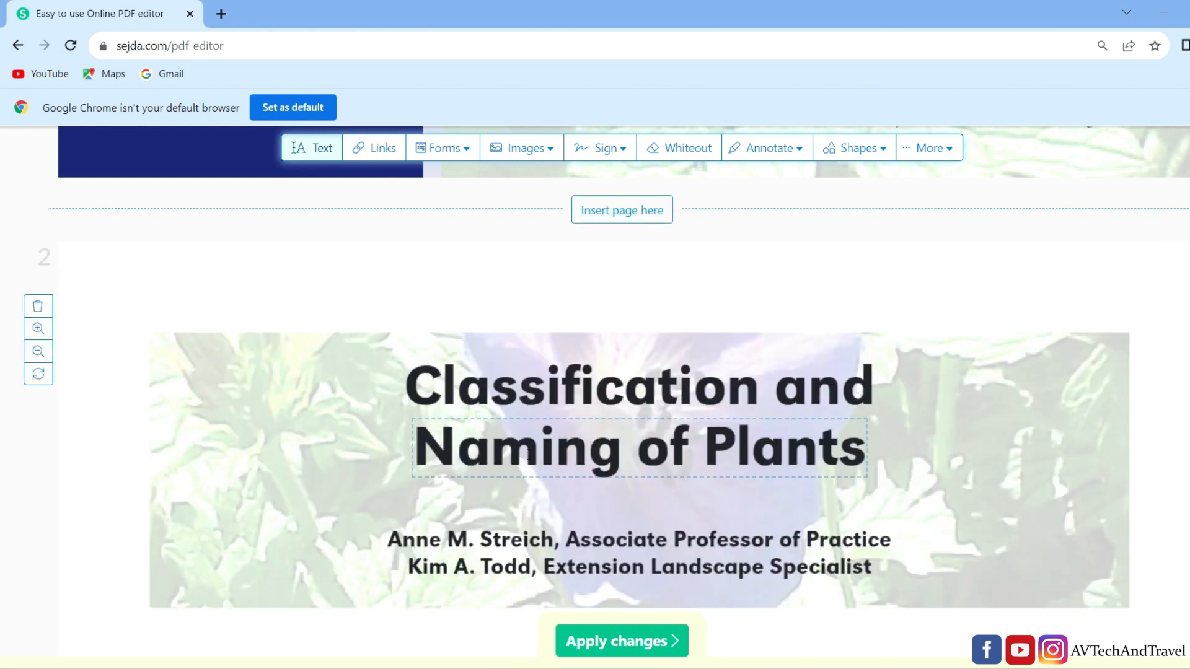
- Recolor both lines of the page 2 heading "Classification and Naming of Plants" purple
{"action": "scroll", "coordinate": [506, 325], "scroll_direction": "down", "scroll_amount": 1}
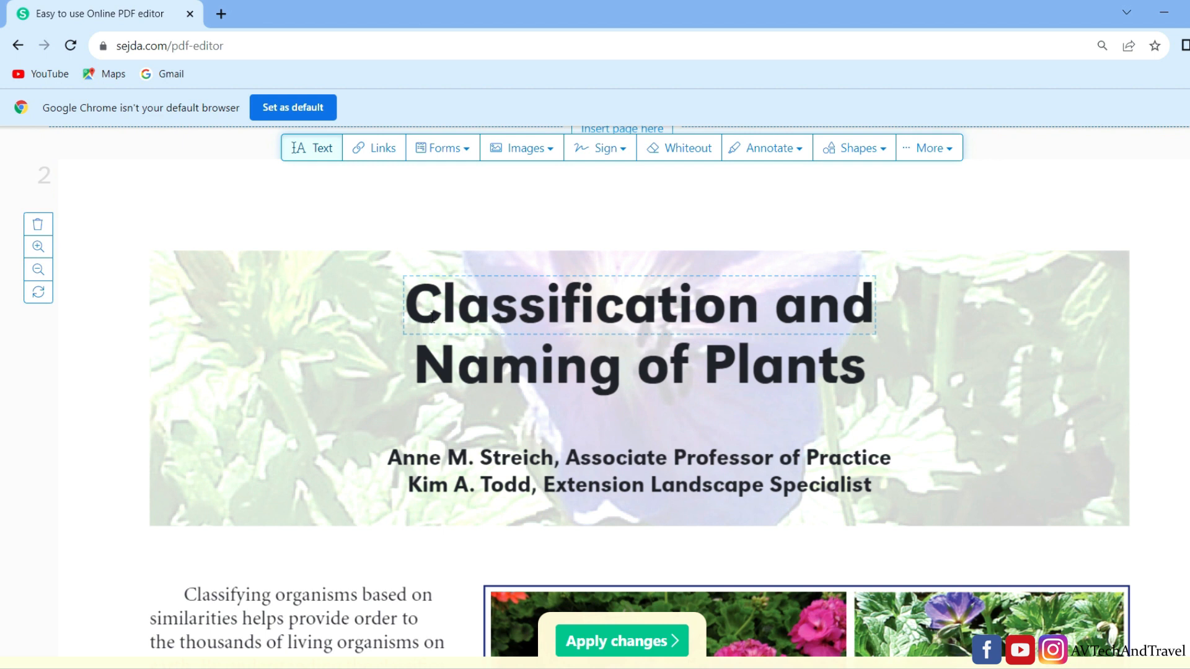
{"action": "left_click", "coordinate": [420, 310]}
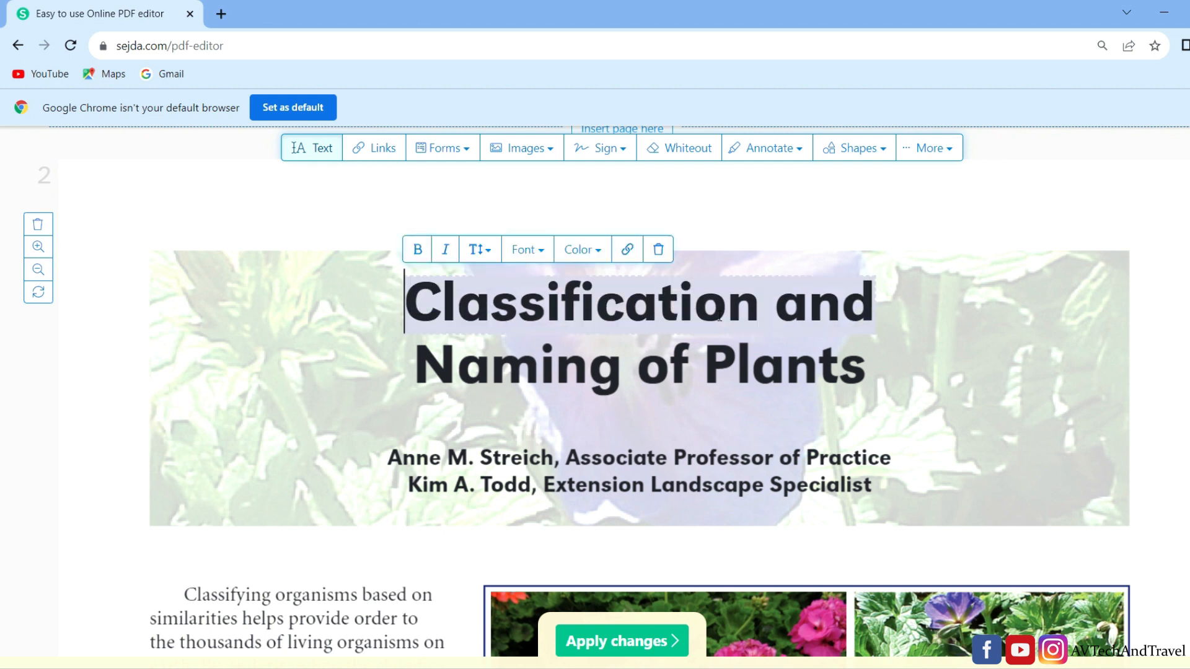
{"action": "left_click", "coordinate": [595, 258]}
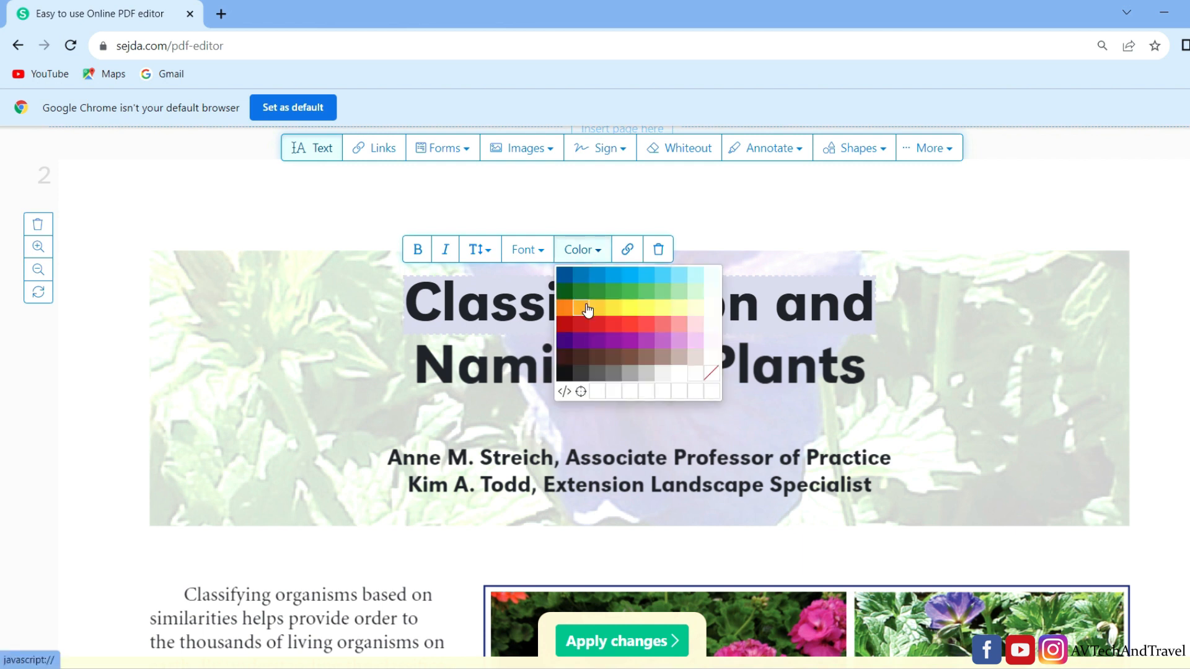
{"action": "left_click", "coordinate": [611, 308]}
{"action": "left_click", "coordinate": [586, 256]}
{"action": "left_click", "coordinate": [570, 340]}
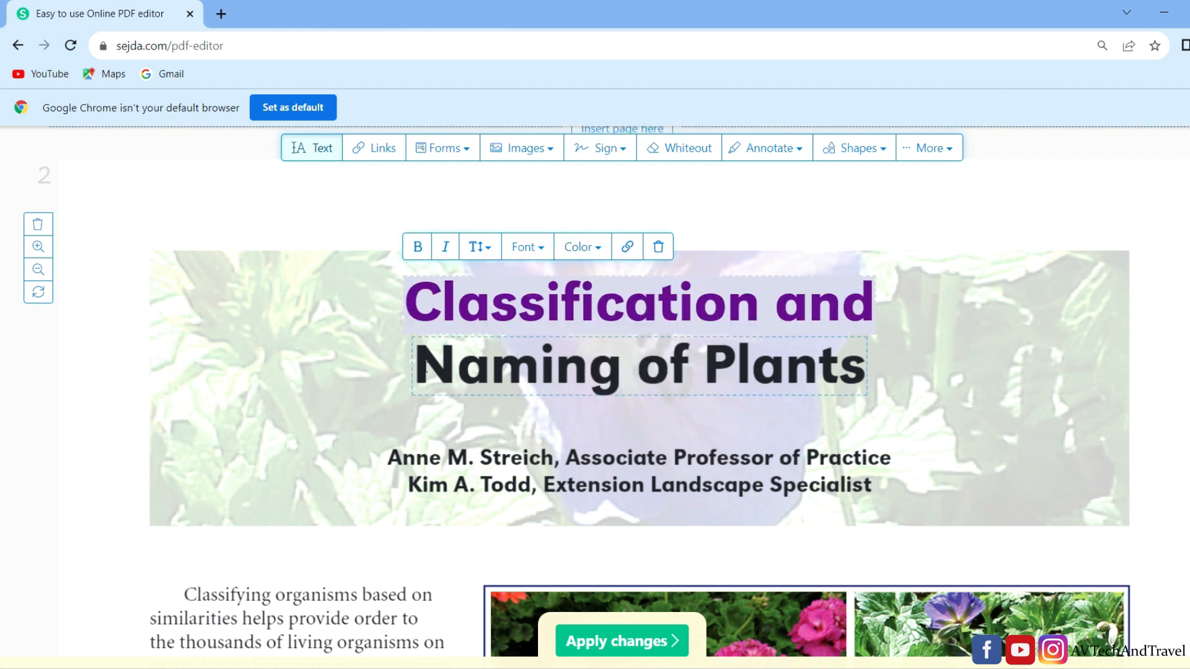
{"action": "left_click", "coordinate": [495, 365]}
{"action": "left_click", "coordinate": [592, 308]}
{"action": "left_click", "coordinate": [579, 401]}
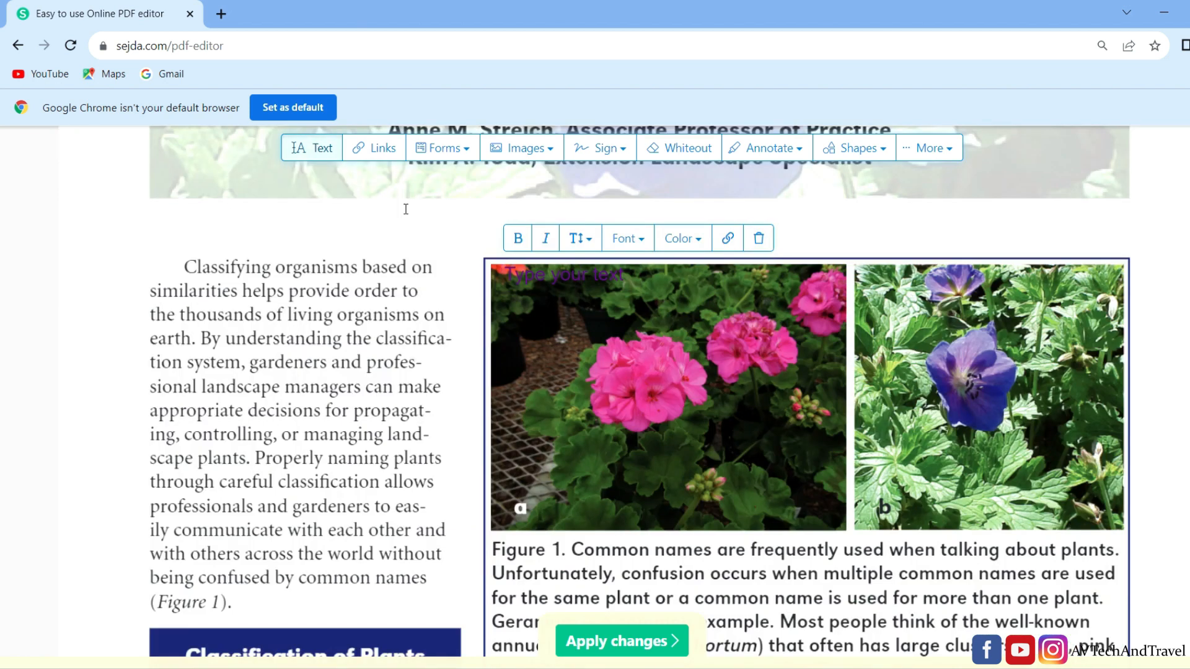
- Add a text box reading "d" above the opening paragraph on page 2
{"action": "left_click", "coordinate": [230, 218]}
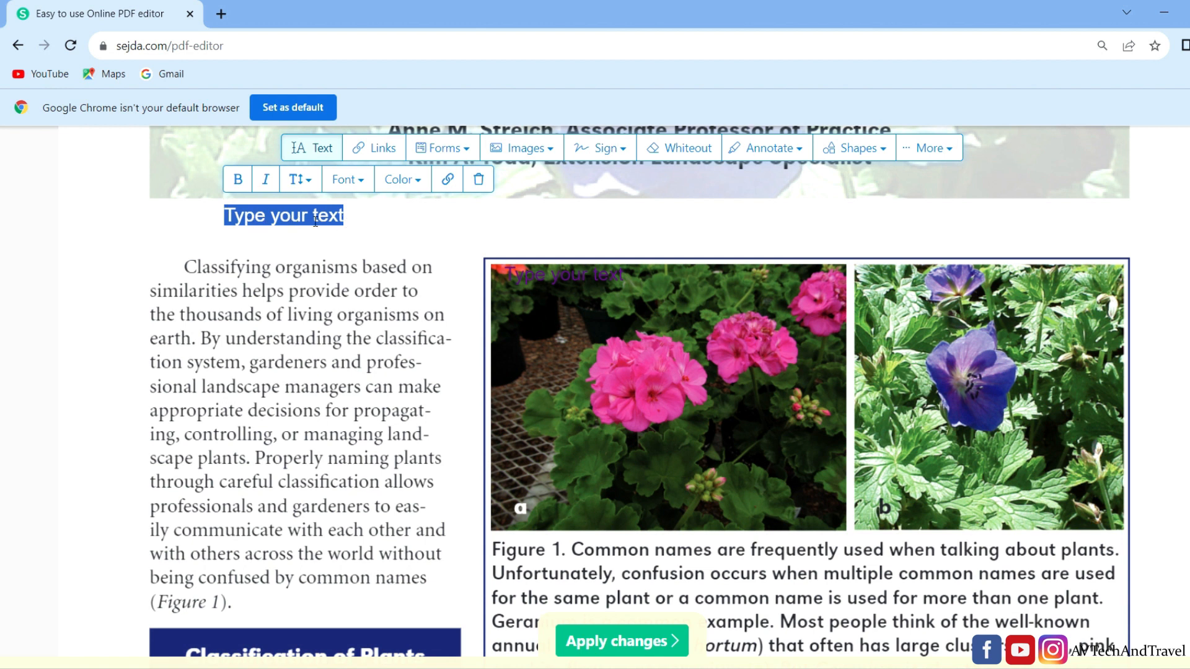
{"action": "type", "text": "dd"}
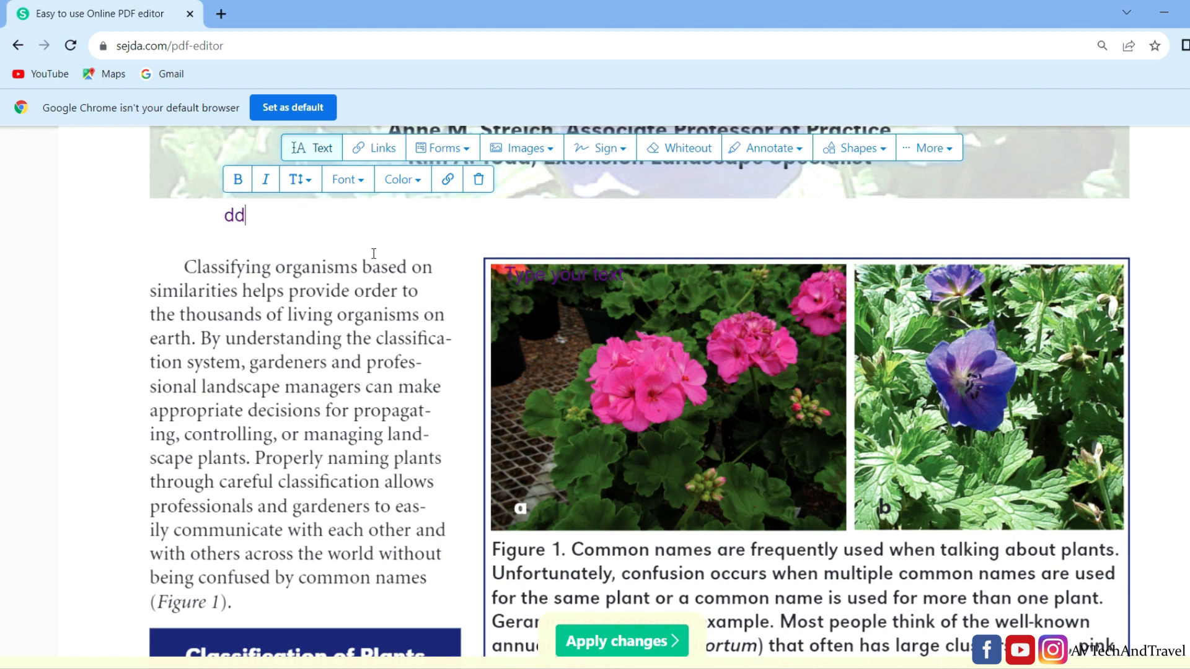
- Create a typed signature from the signer's first name in the last handwriting style and place it beside the final page's number
{"action": "scroll", "coordinate": [373, 253], "scroll_direction": "down", "scroll_amount": 20}
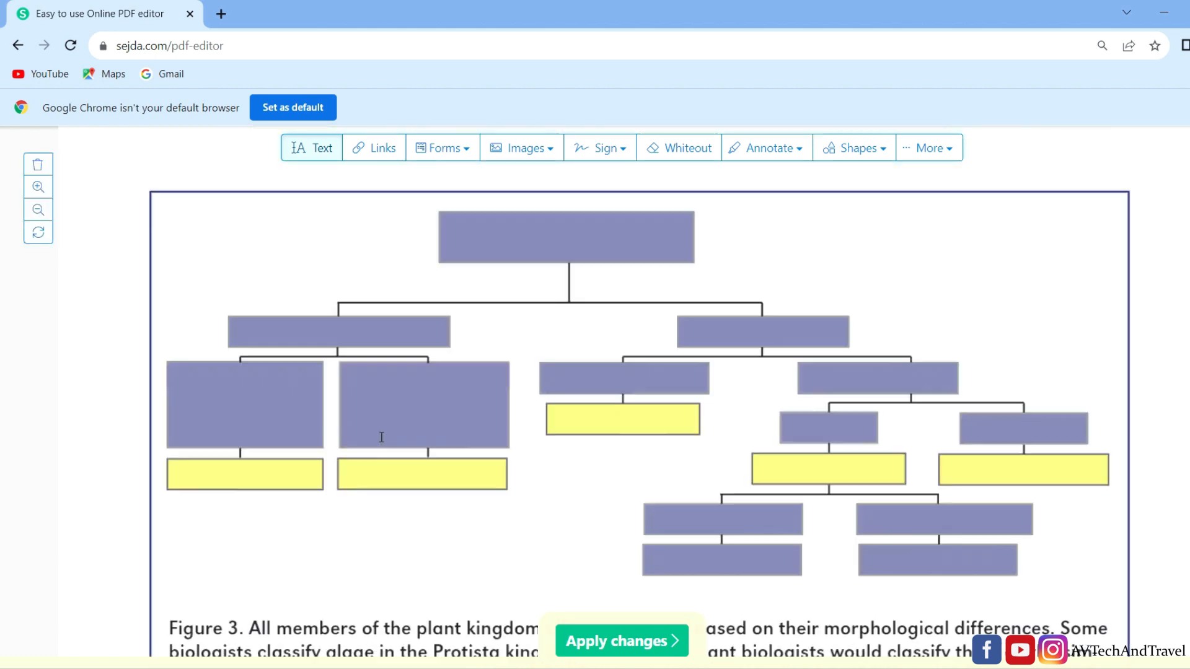
{"action": "scroll", "coordinate": [382, 437], "scroll_direction": "down", "scroll_amount": 20}
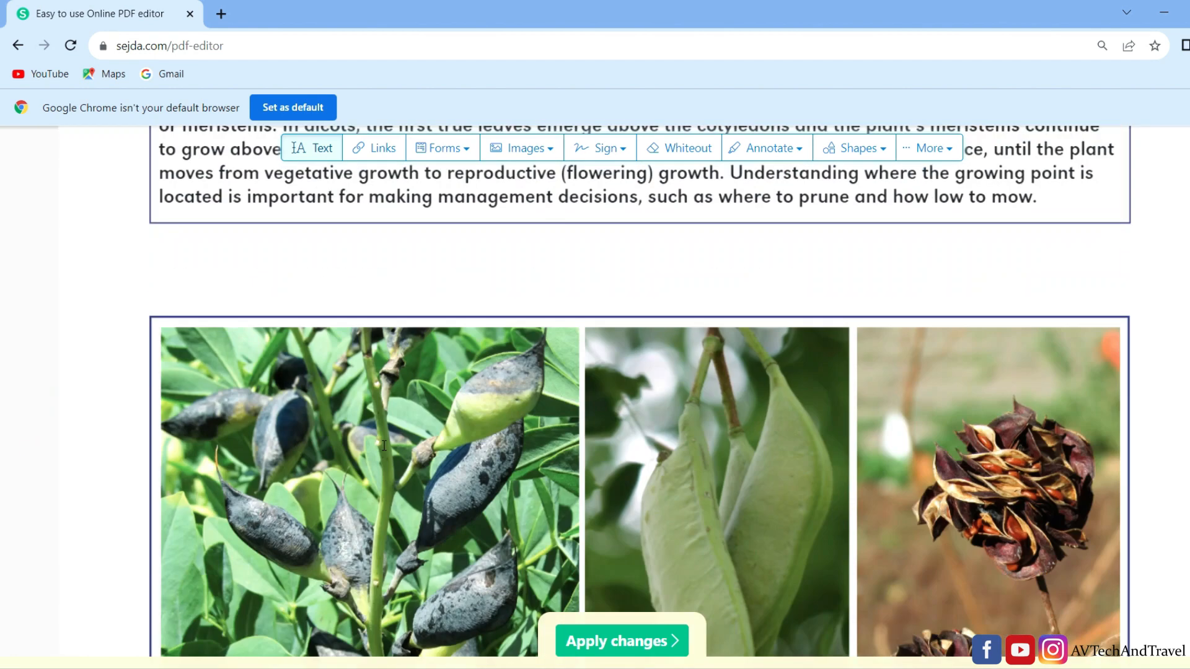
{"action": "scroll", "coordinate": [386, 463], "scroll_direction": "down", "scroll_amount": 7}
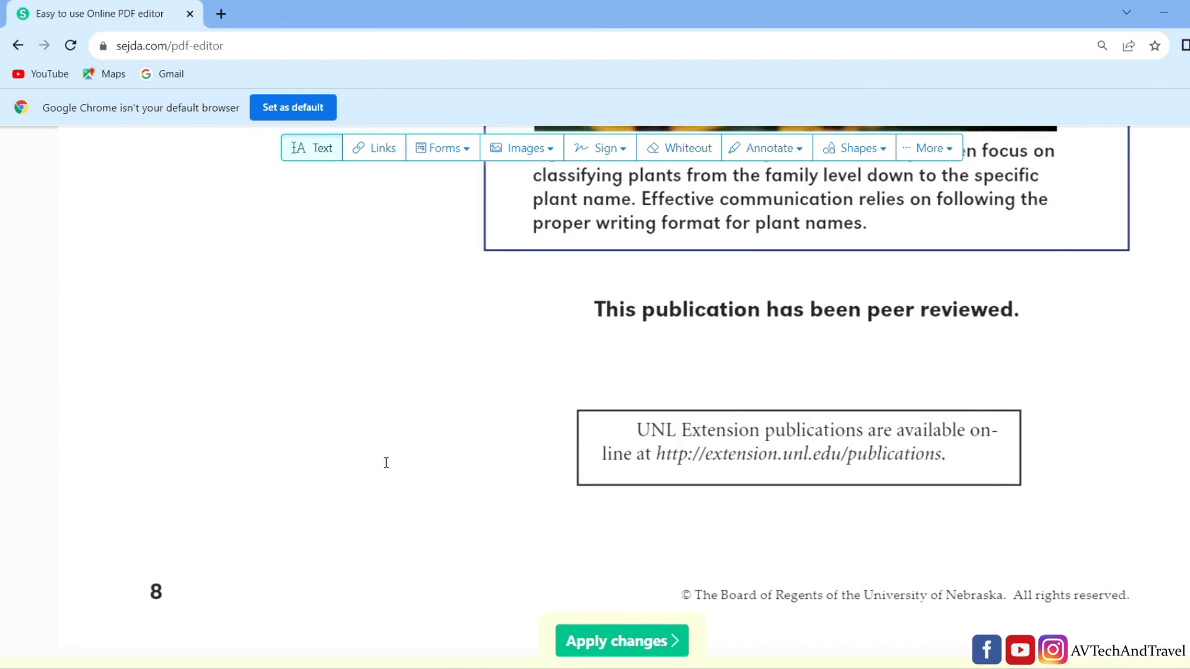
{"action": "scroll", "coordinate": [385, 459], "scroll_direction": "up", "scroll_amount": 4}
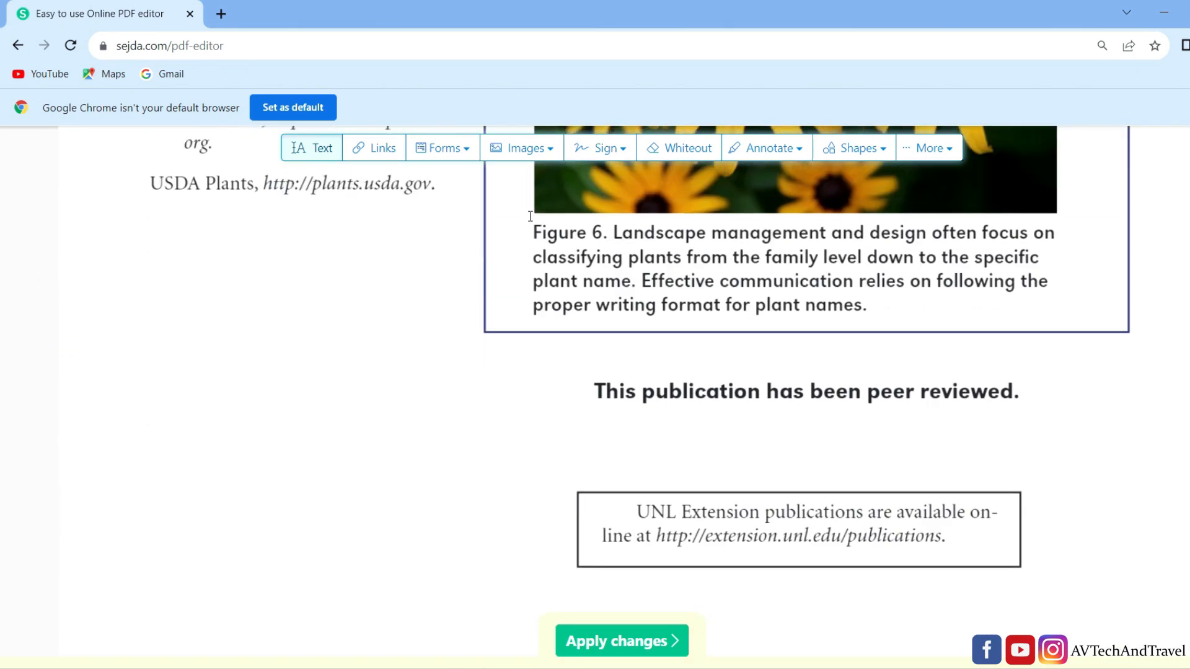
{"action": "left_click", "coordinate": [595, 154]}
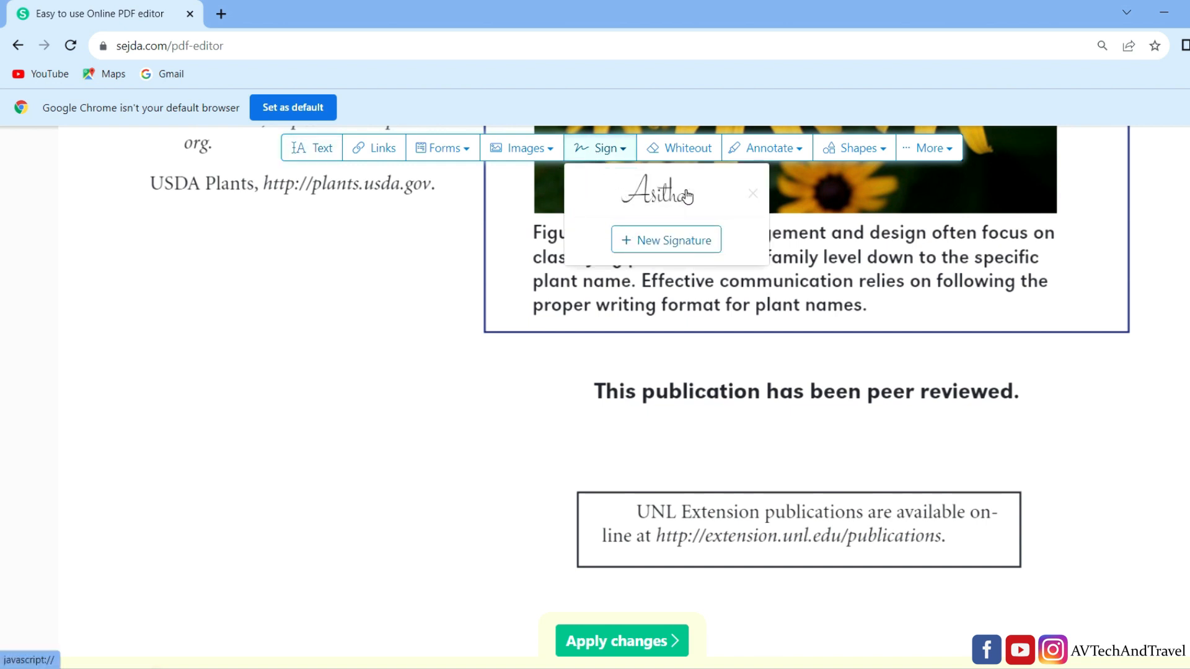
{"action": "left_click", "coordinate": [638, 241]}
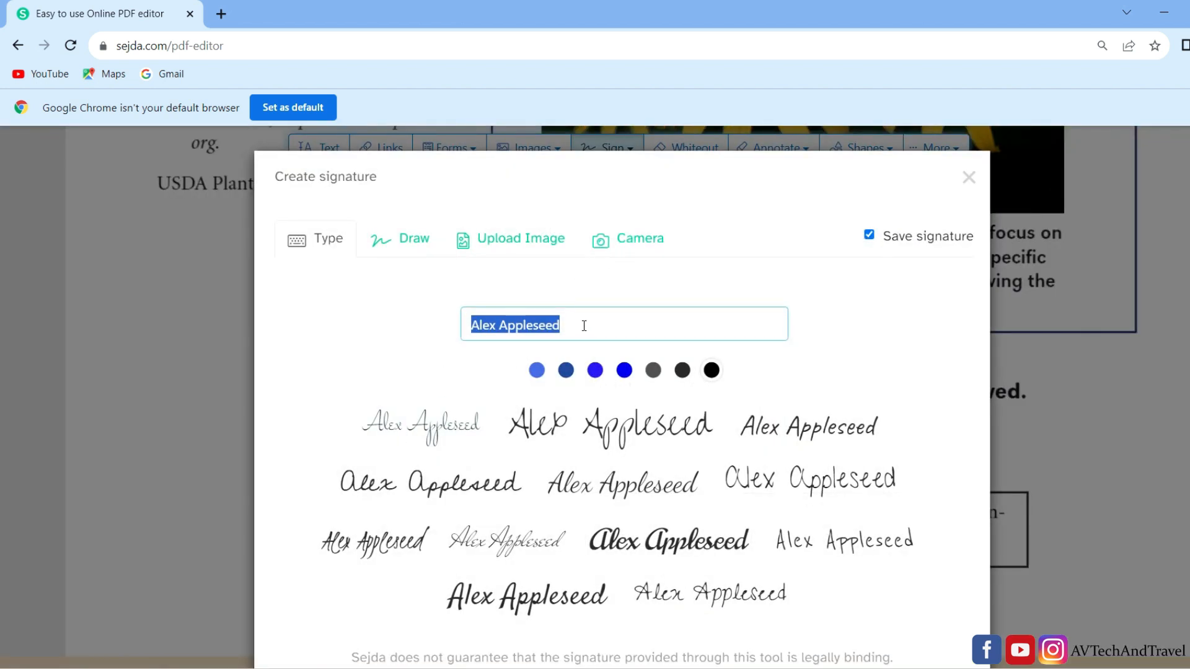
{"action": "type", "text": "Asitha"}
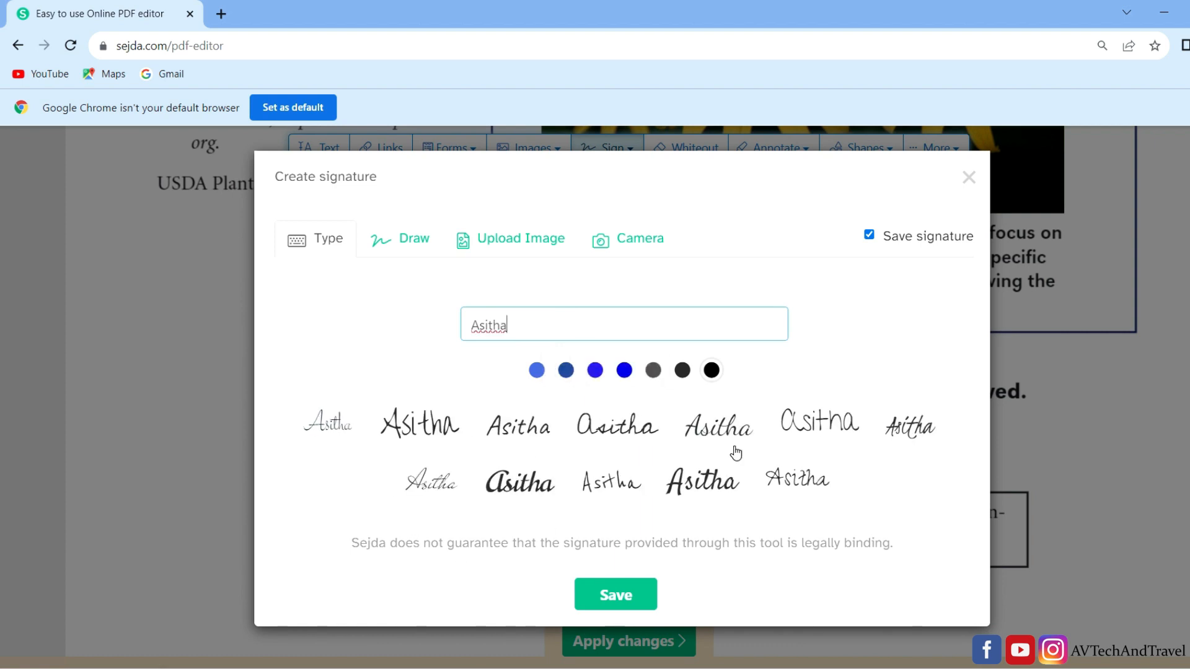
{"action": "left_click", "coordinate": [805, 486]}
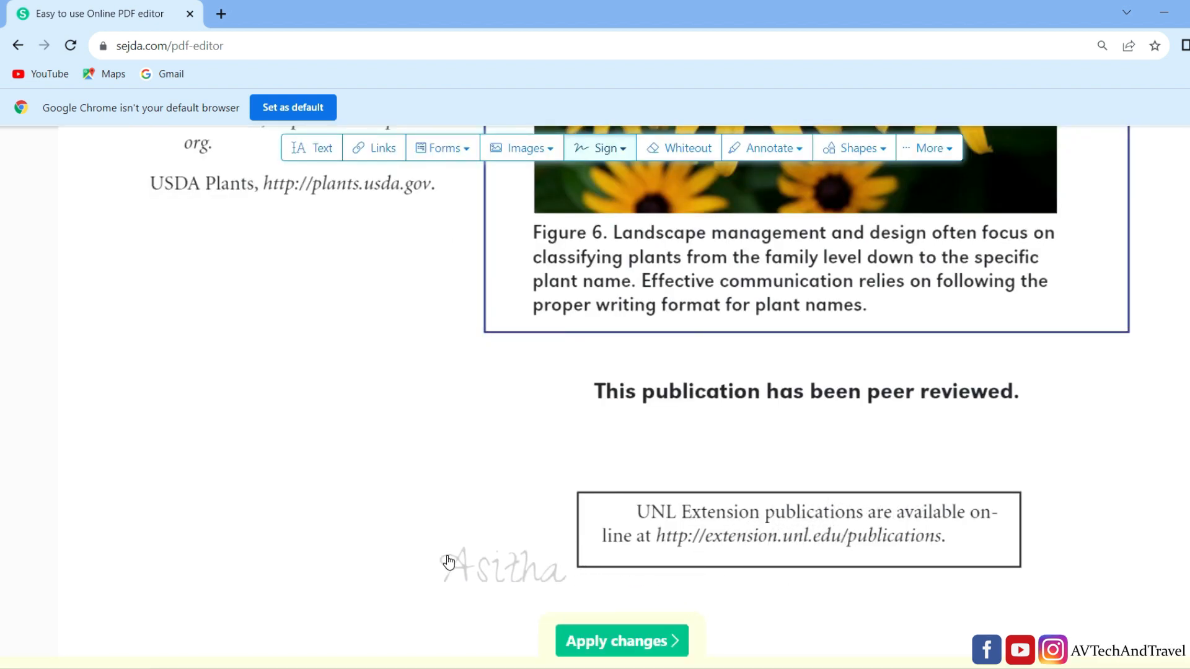
{"action": "scroll", "coordinate": [449, 561], "scroll_direction": "down", "scroll_amount": 5}
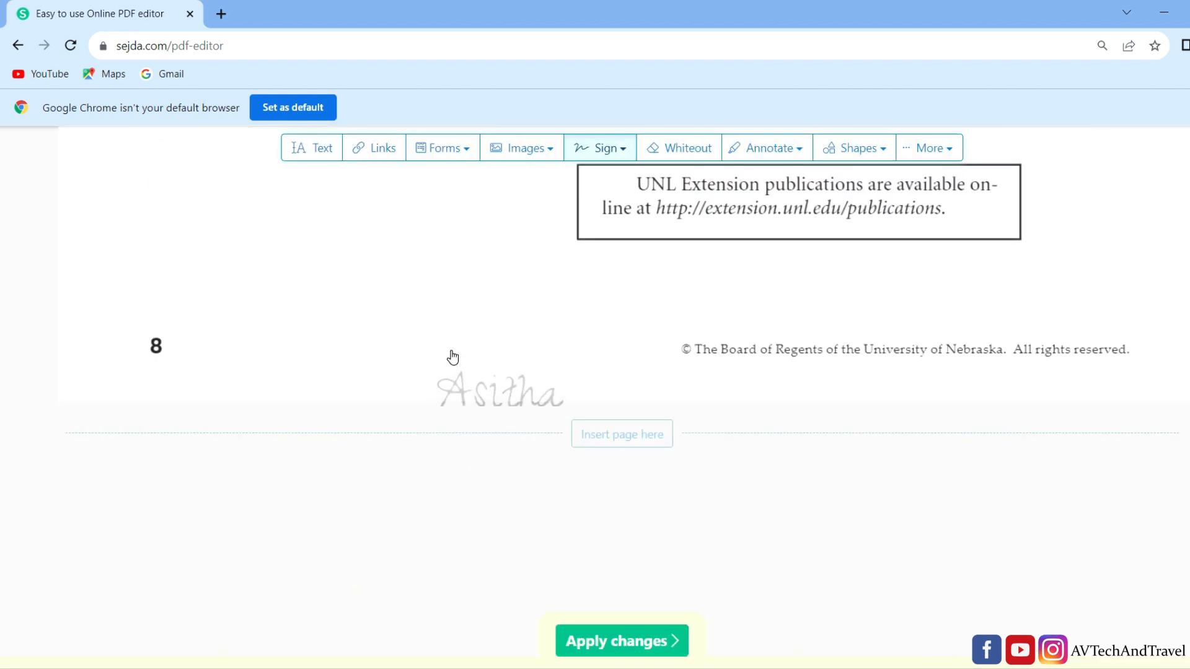
{"action": "left_click", "coordinate": [466, 294]}
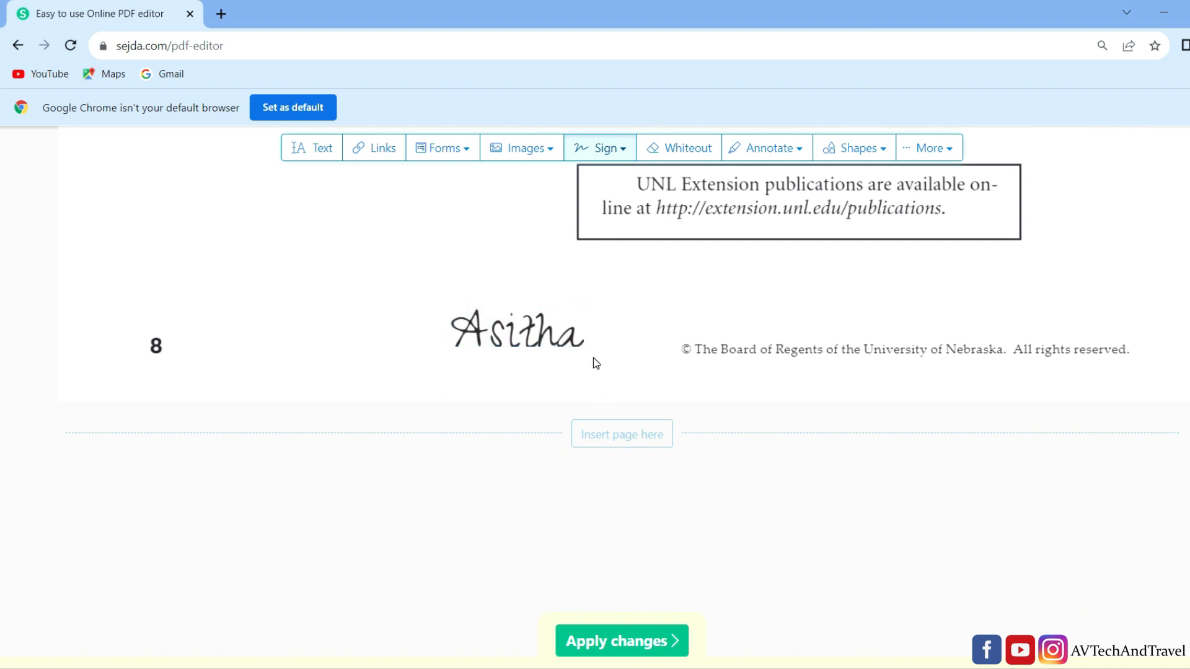
- Apply the changes to the document, removing the unused "Type your text" edits
{"action": "left_click", "coordinate": [627, 645]}
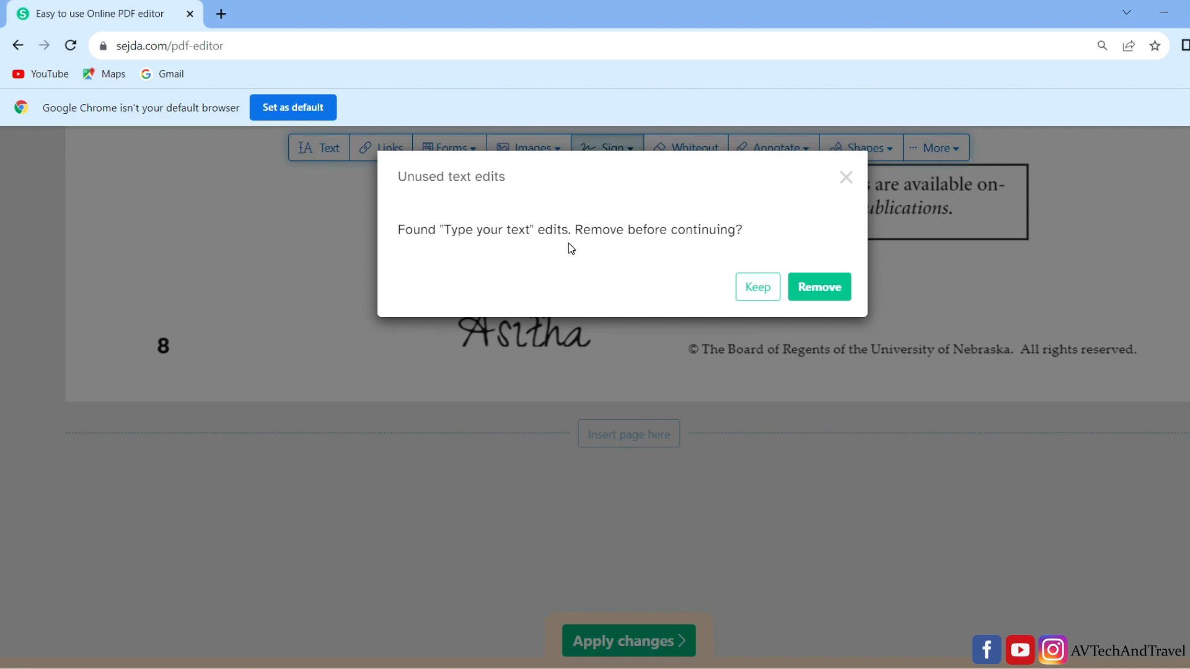
{"action": "left_click", "coordinate": [820, 287]}
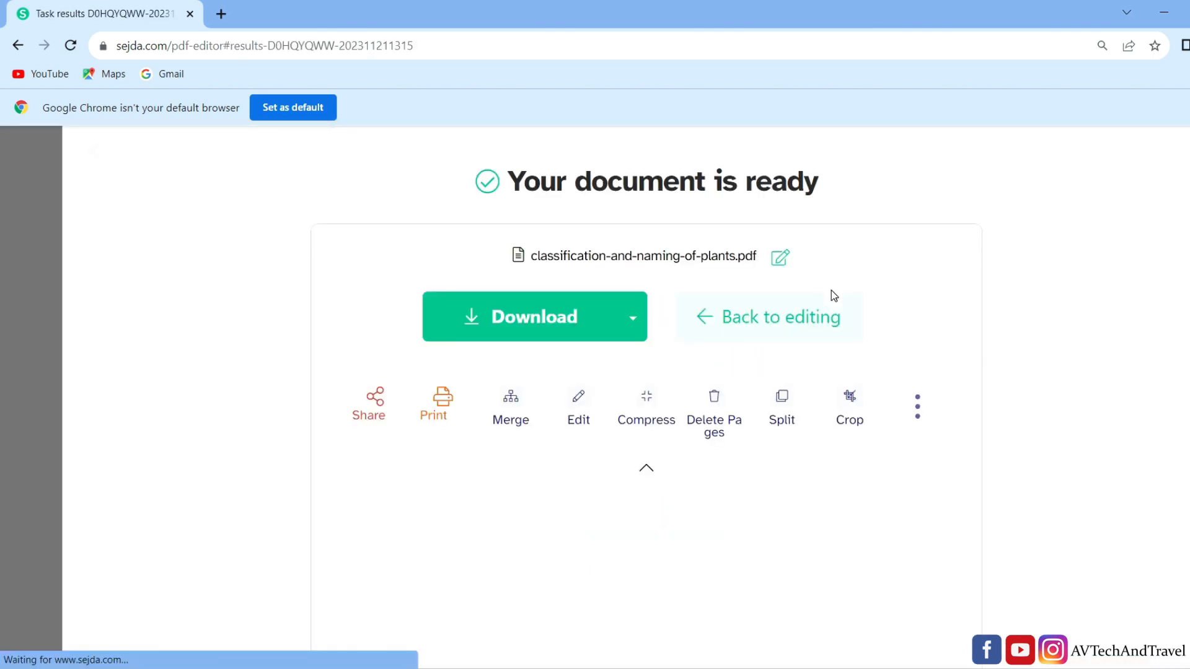
- Examine the edited pages in the results preview, down to the signature on the last page
{"action": "scroll", "coordinate": [635, 492], "scroll_direction": "down", "scroll_amount": 3}
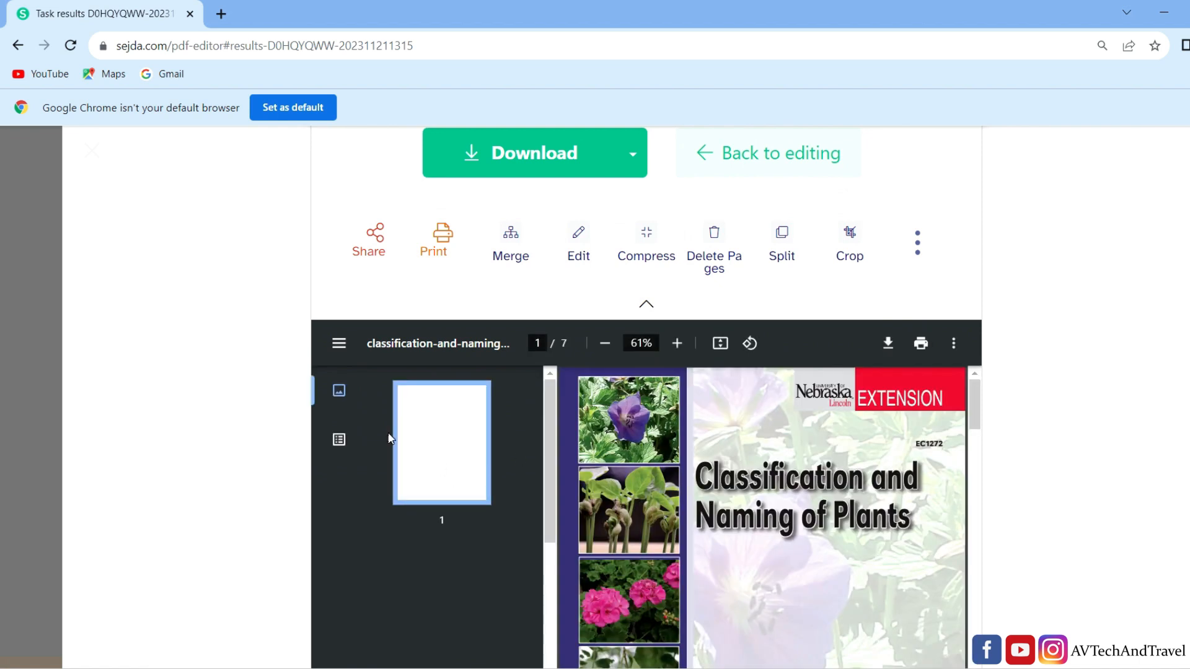
{"action": "scroll", "coordinate": [796, 484], "scroll_direction": "down", "scroll_amount": 10}
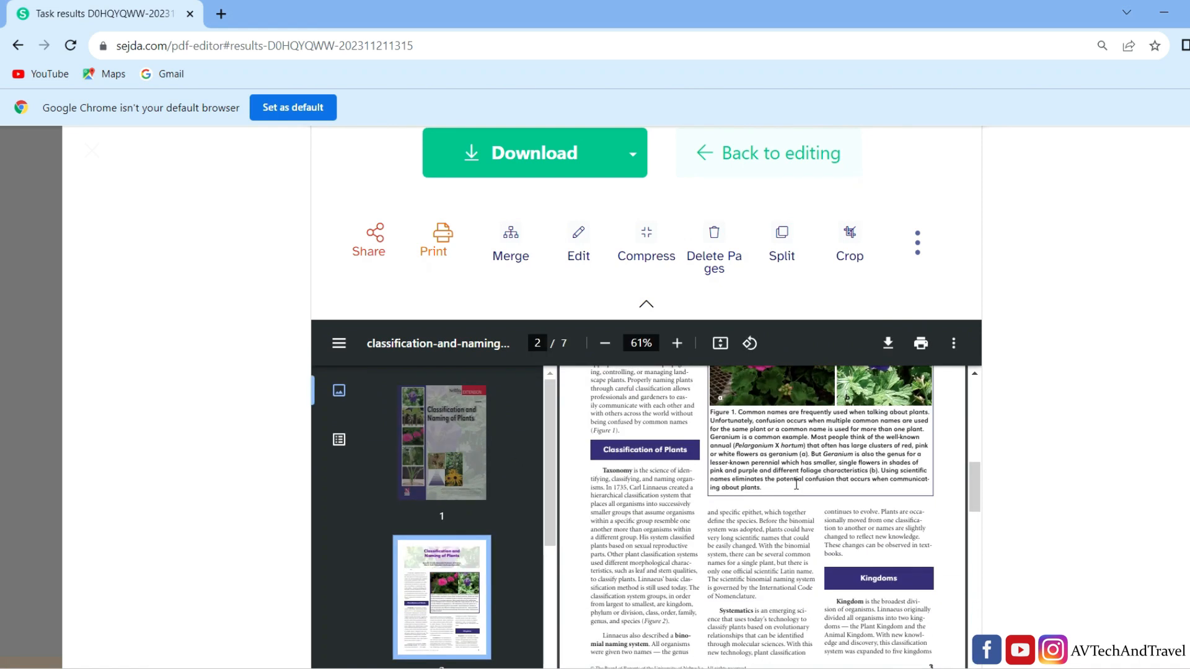
{"action": "scroll", "coordinate": [796, 484], "scroll_direction": "down", "scroll_amount": 20}
{"action": "scroll", "coordinate": [723, 508], "scroll_direction": "down", "scroll_amount": 15}
{"action": "left_click", "coordinate": [677, 343]}
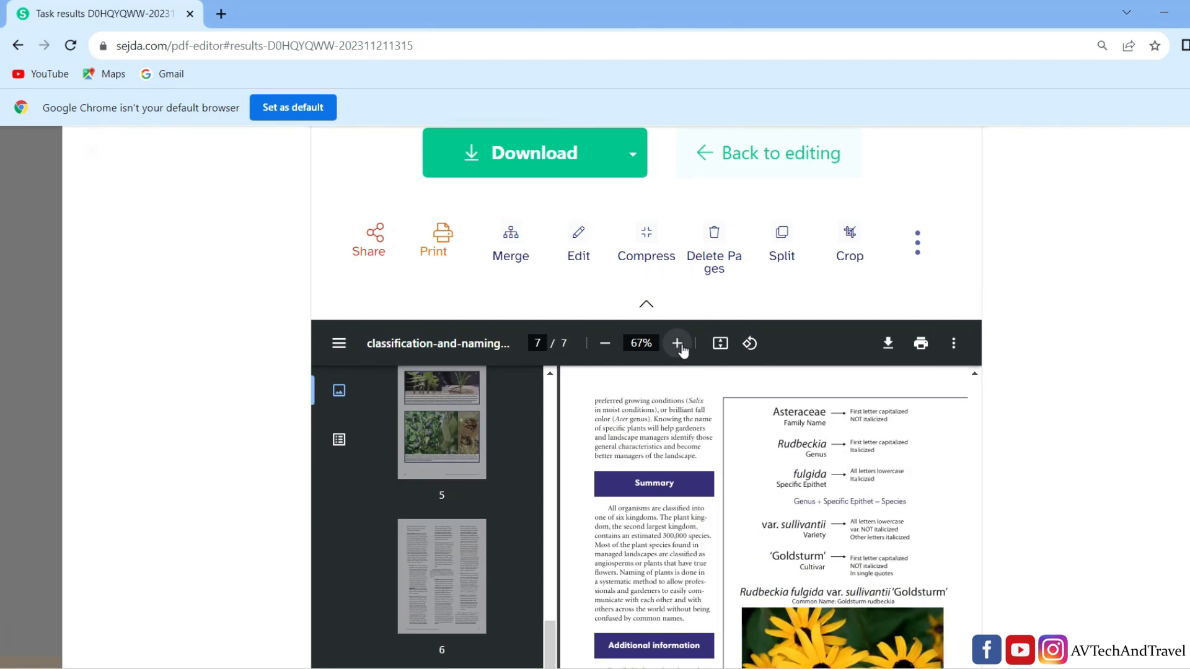
{"action": "left_click", "coordinate": [678, 343]}
{"action": "scroll", "coordinate": [764, 448], "scroll_direction": "down", "scroll_amount": 10}
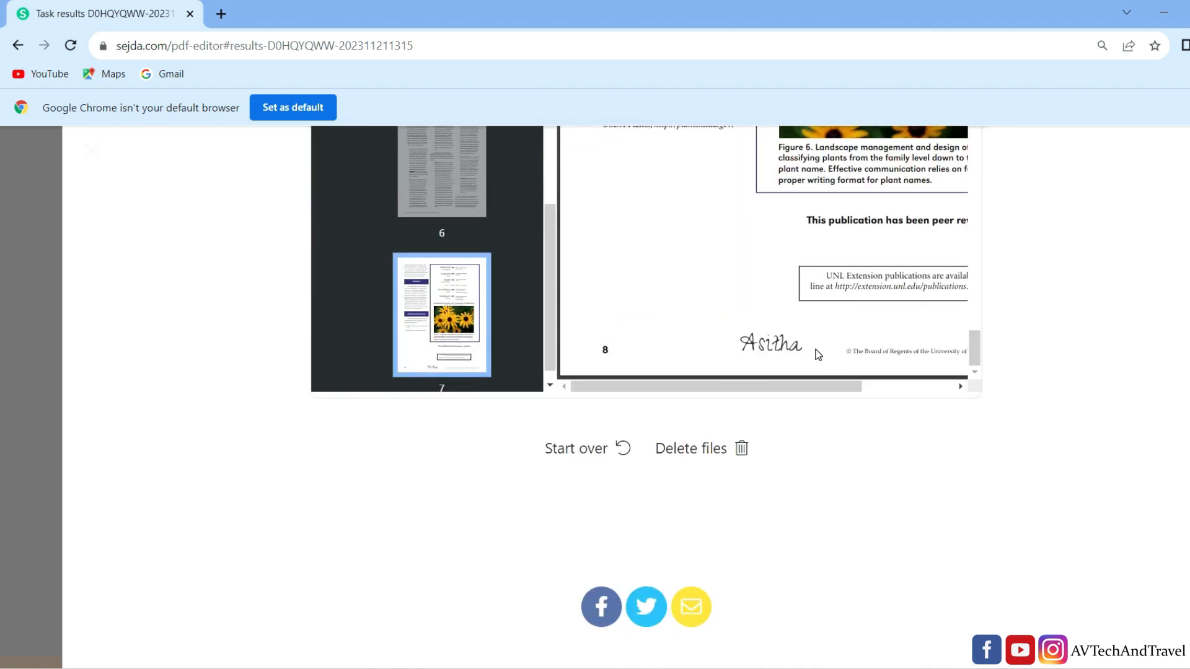
{"action": "scroll", "coordinate": [795, 364], "scroll_direction": "up", "scroll_amount": 10}
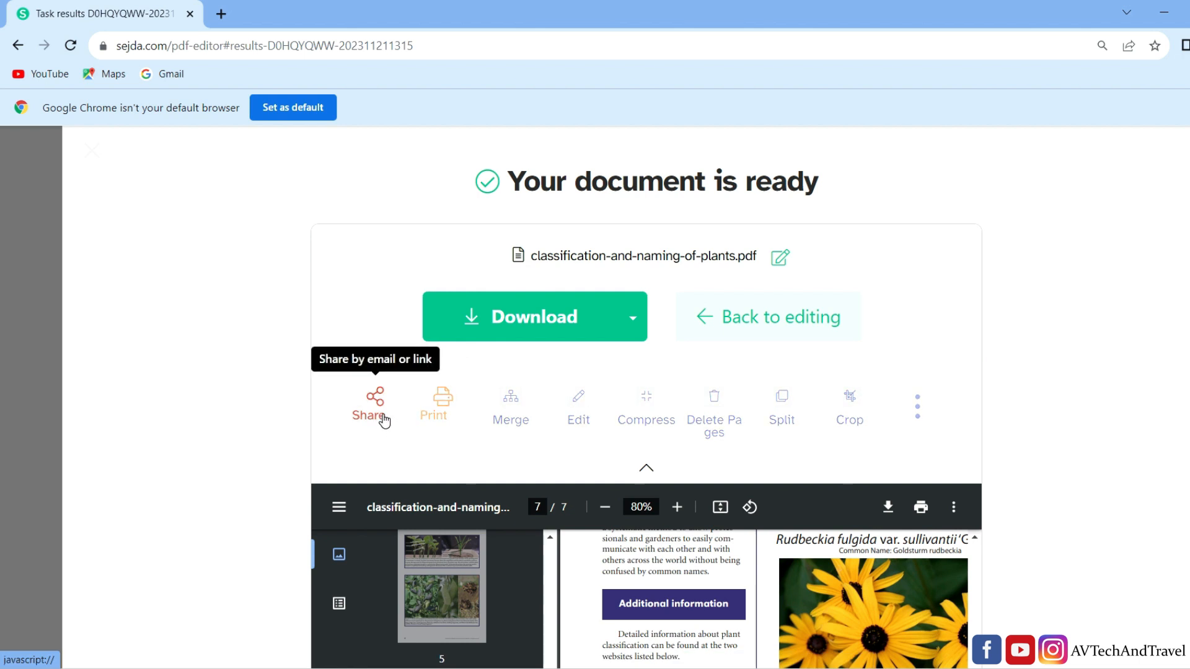
- Download the edited PDF, open it to check the signature on its last page, and return to the Sejda results
{"action": "left_click", "coordinate": [543, 323]}
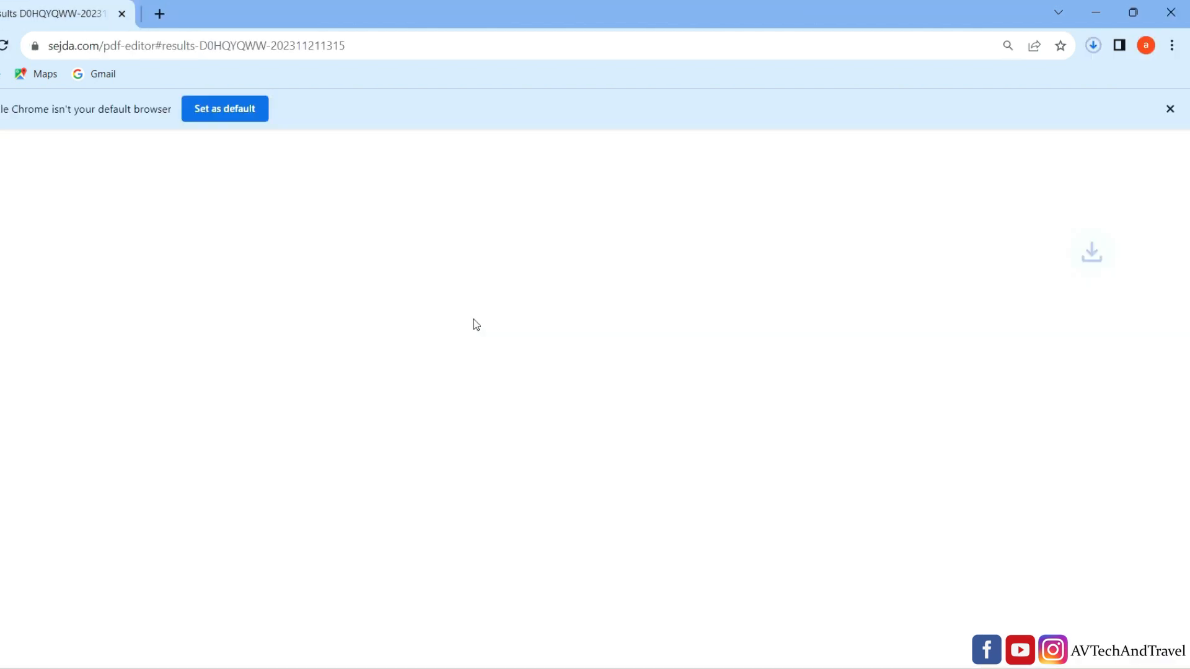
{"action": "left_click", "coordinate": [1094, 47]}
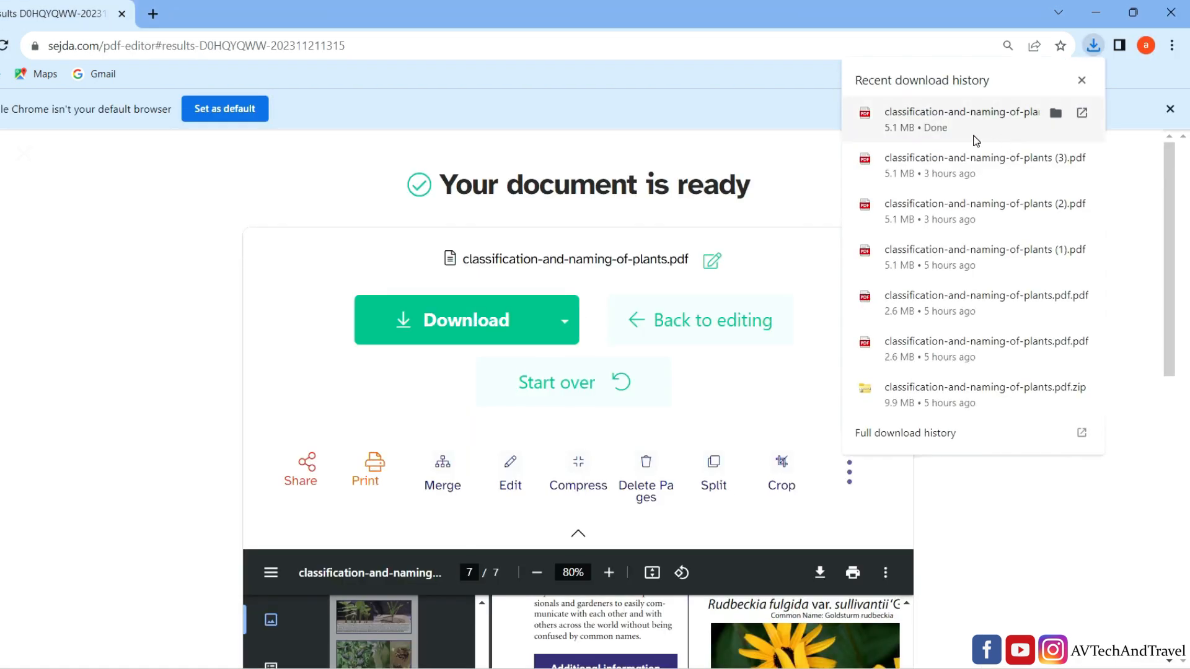
{"action": "left_click", "coordinate": [930, 115]}
{"action": "left_click", "coordinate": [1185, 351]}
{"action": "left_click_drag", "start_coordinate": [1186, 351], "coordinate": [1186, 663]}
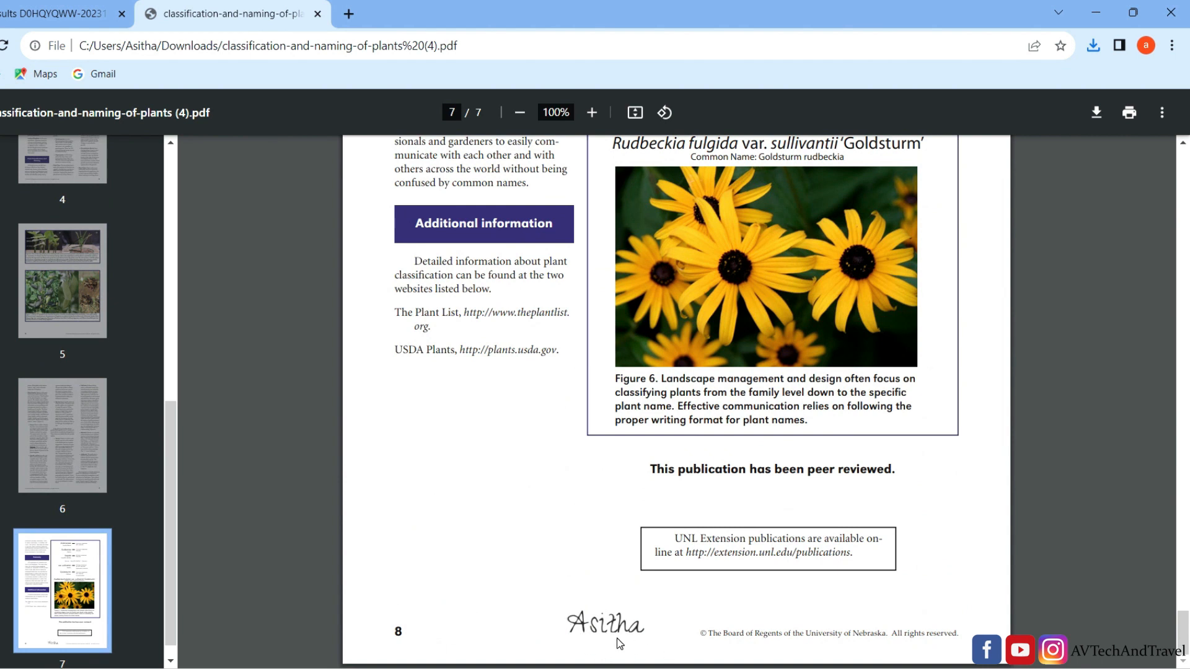
{"action": "left_click", "coordinate": [25, 8]}
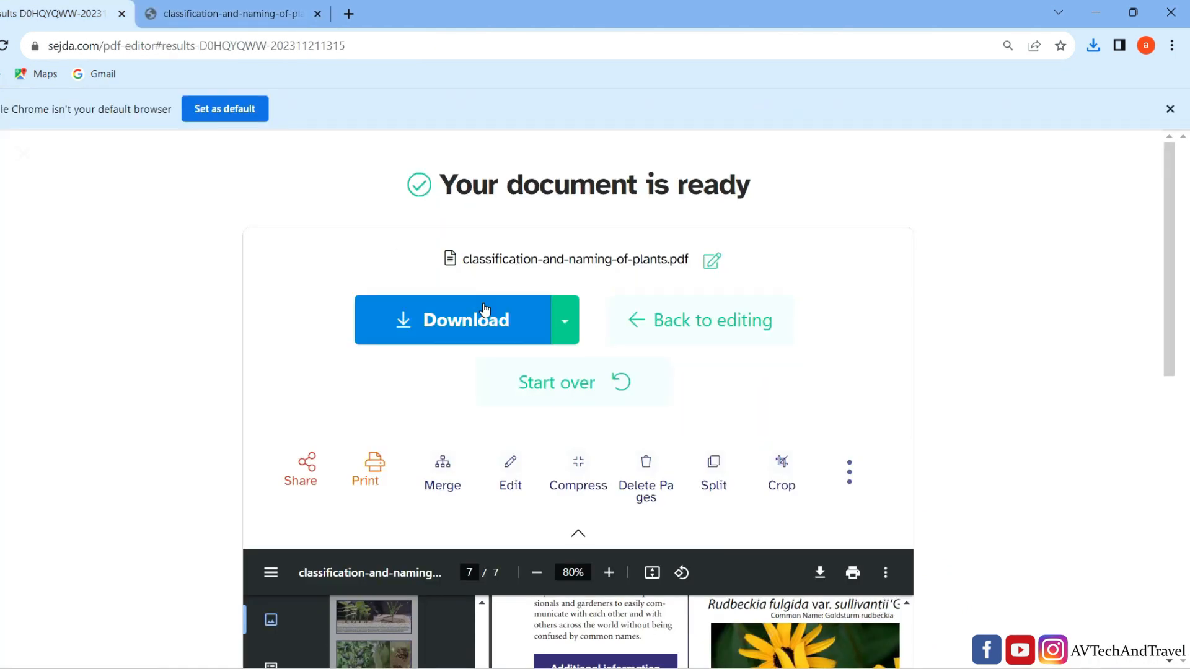